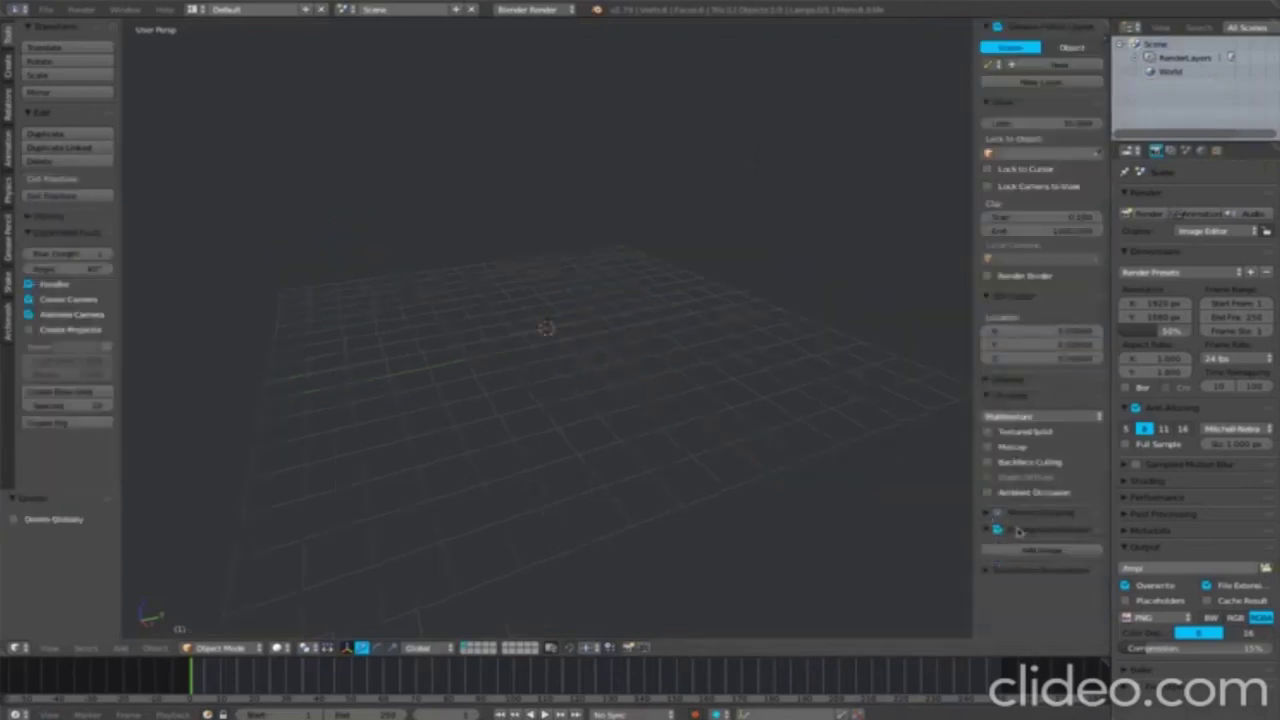
Step: Load guns.jpg as a background reference image and view it in top orthographic view
{"action": "left_click", "coordinate": [1018, 531]}
{"action": "left_click", "coordinate": [1007, 605]}
{"action": "left_click", "coordinate": [60, 164]}
{"action": "double_click", "coordinate": [300, 157]}
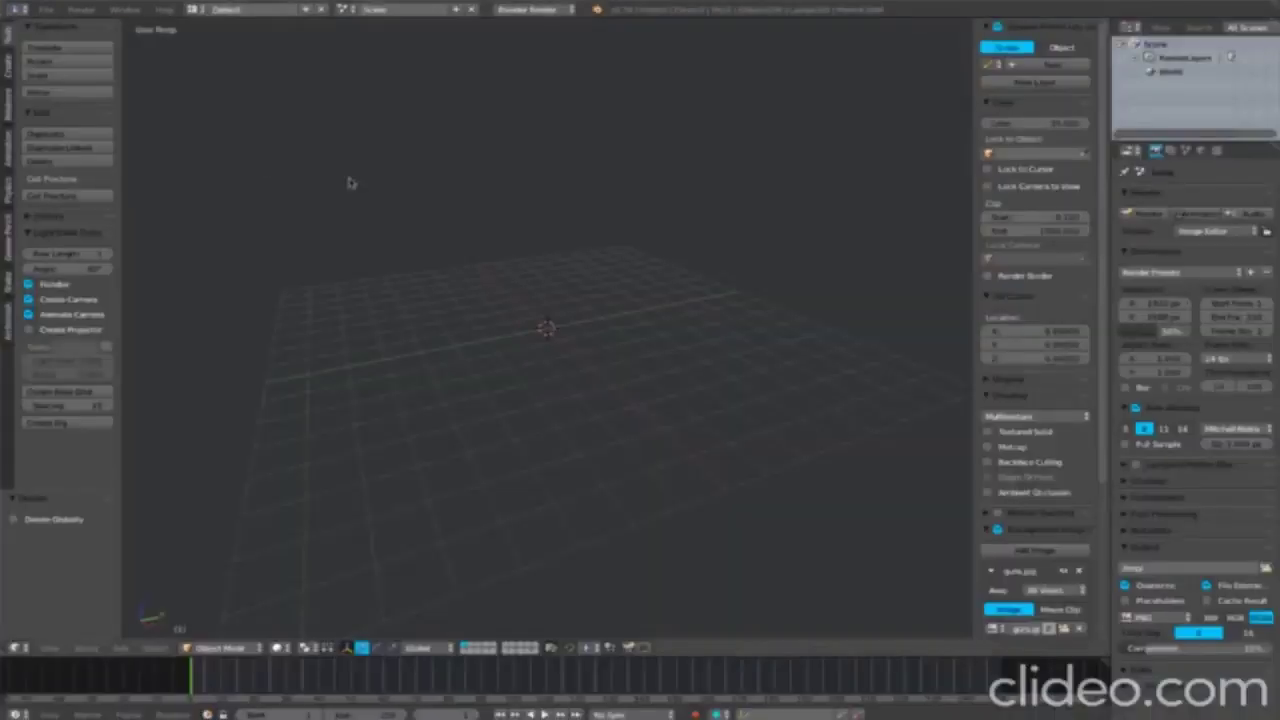
{"action": "scroll", "coordinate": [1060, 527], "scroll_direction": "down", "scroll_amount": 3}
{"action": "key", "text": "KP_7"}
{"action": "scroll", "coordinate": [640, 345], "scroll_direction": "down", "scroll_amount": 2}
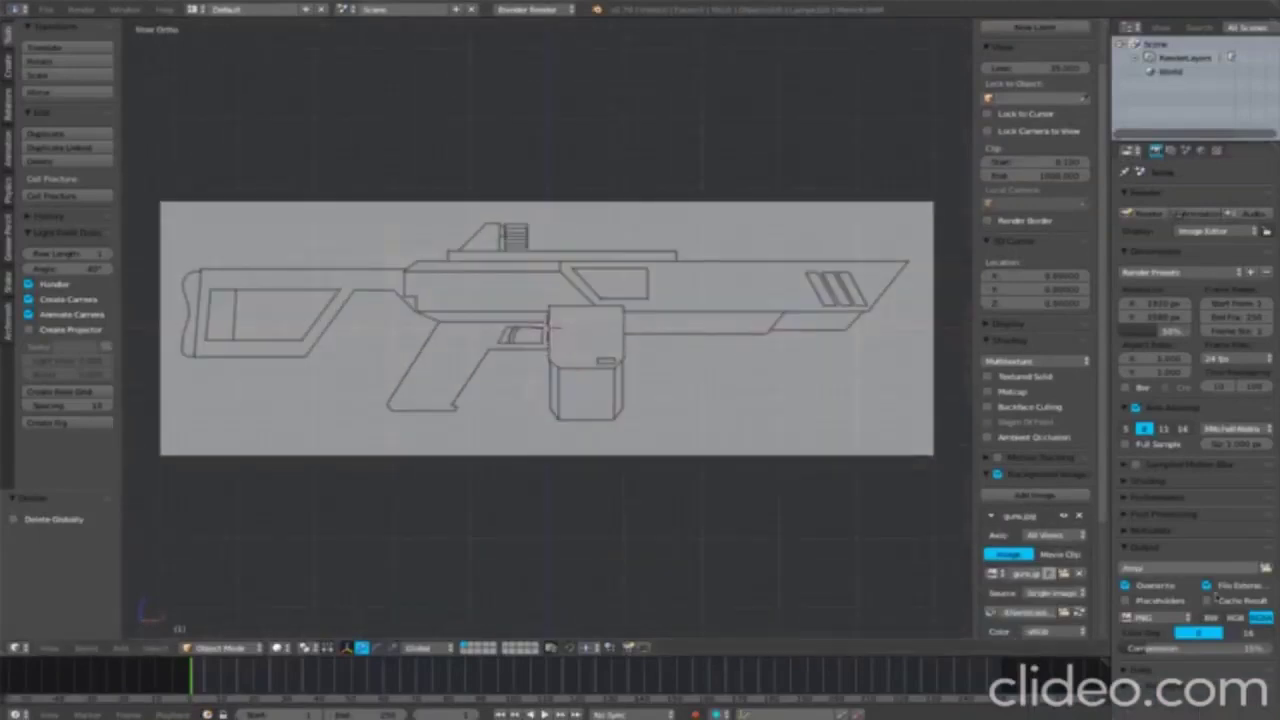
Step: Lower the reference image's opacity and add a cube to the scene
{"action": "left_click_drag", "start_coordinate": [1060, 583], "coordinate": [1066, 583]}
{"action": "key", "text": "shift+a"}
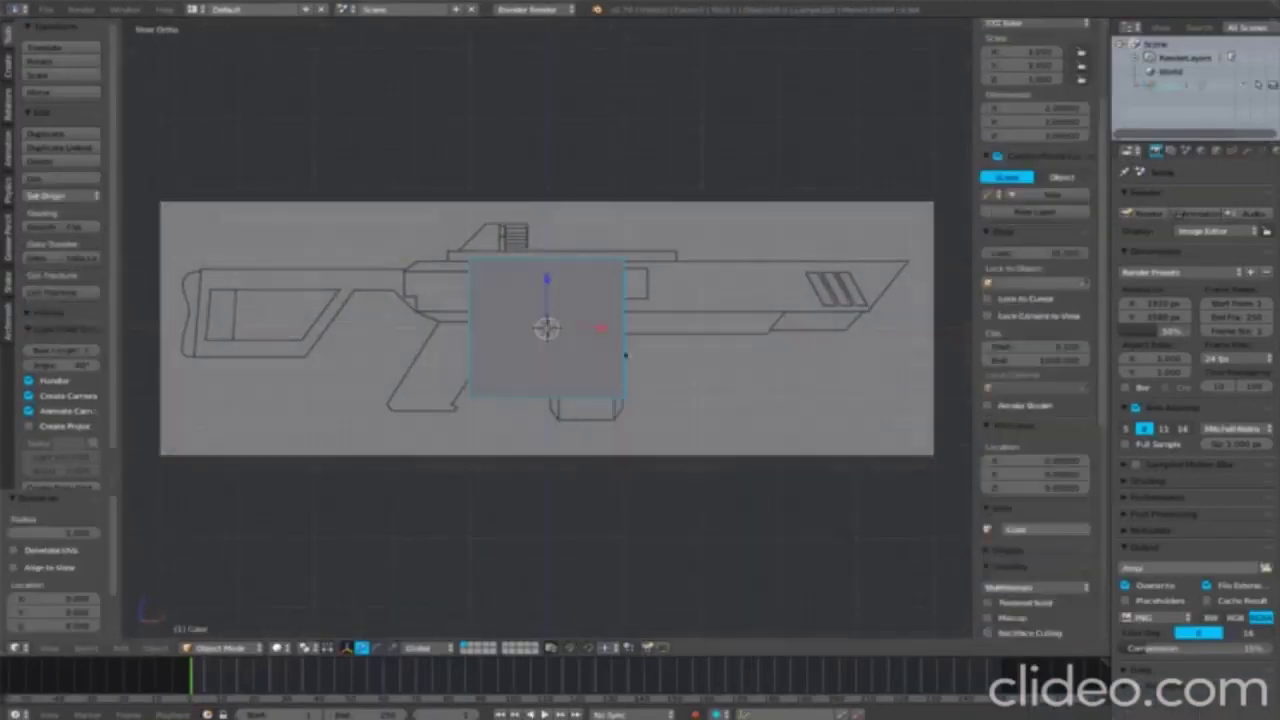
{"action": "key", "text": "s"}
{"action": "scroll", "coordinate": [600, 330], "scroll_direction": "up", "scroll_amount": 3}
Step: Move the cube over the upper barrel, scale it down to fit, and enter Edit Mode
{"action": "key", "text": "g"}
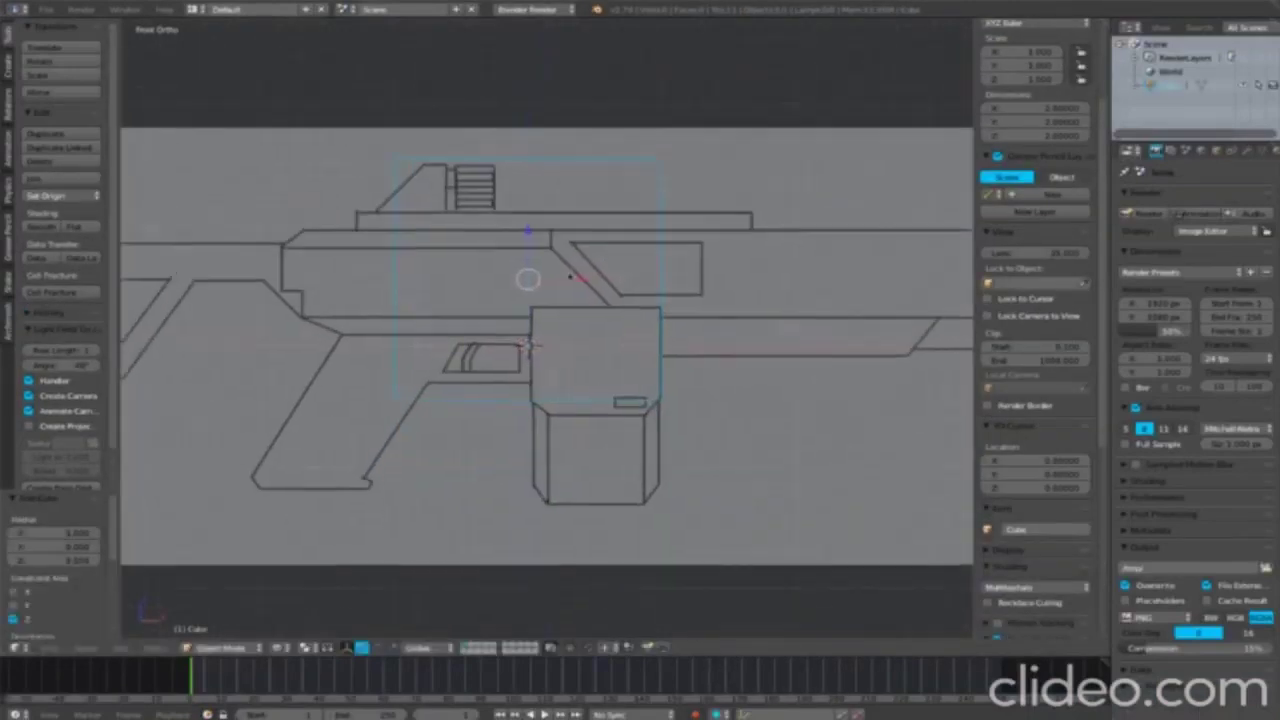
{"action": "left_click", "coordinate": [720, 286]}
{"action": "key", "text": "s"}
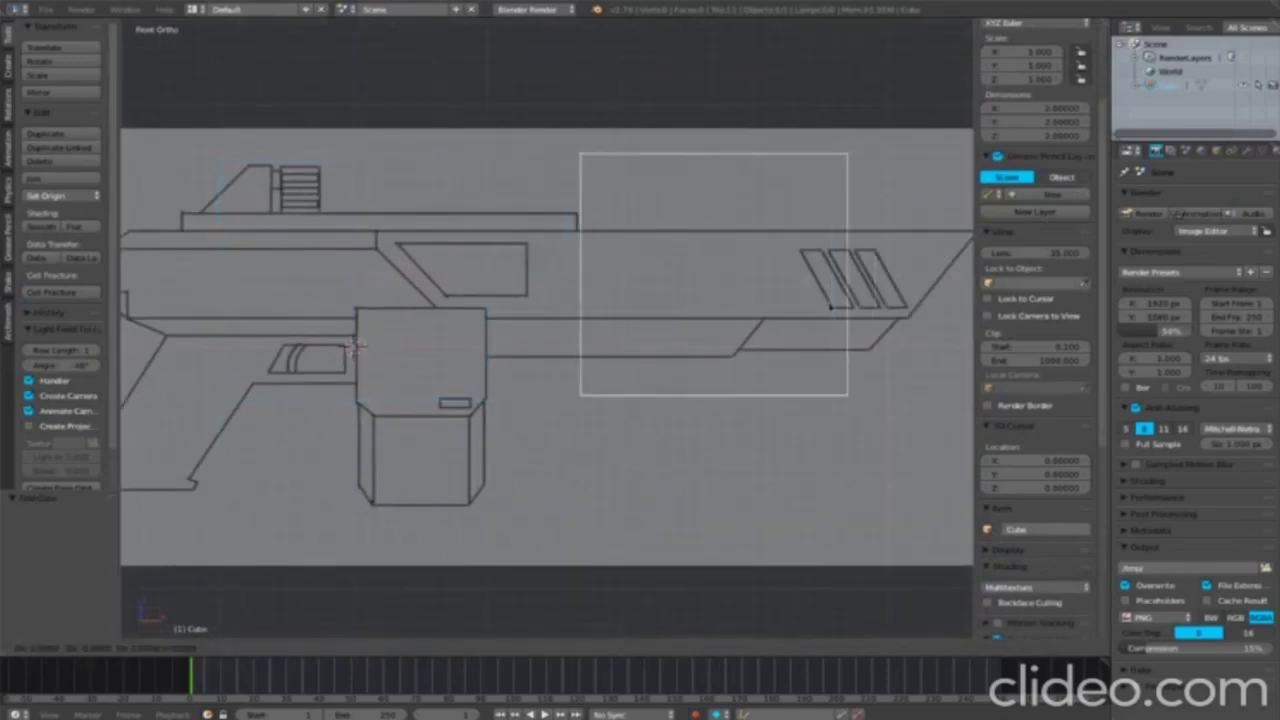
{"action": "left_click", "coordinate": [755, 295]}
{"action": "middle_click_drag", "start_coordinate": [755, 295], "coordinate": [720, 330]}
{"action": "key", "text": "KP_1"}
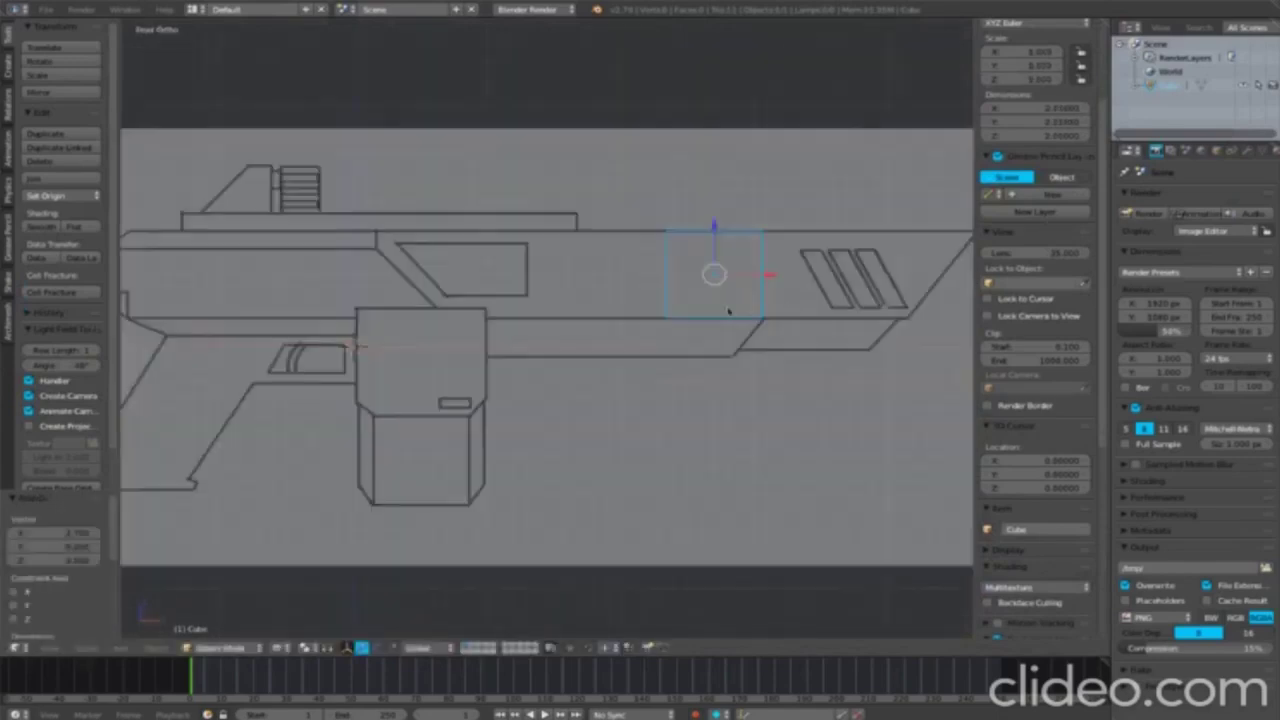
{"action": "mouse_move", "coordinate": [787, 290]}
{"action": "middle_mouse_down", "text": "shift"}
{"action": "mouse_move", "coordinate": [657, 314]}
{"action": "mouse_move", "coordinate": [660, 300]}
{"action": "middle_mouse_up", "text": "shift"}
{"action": "key", "text": "Tab"}
Step: Stretch the cube's right face along X out to the barrel tip
{"action": "right_click", "coordinate": [606, 303]}
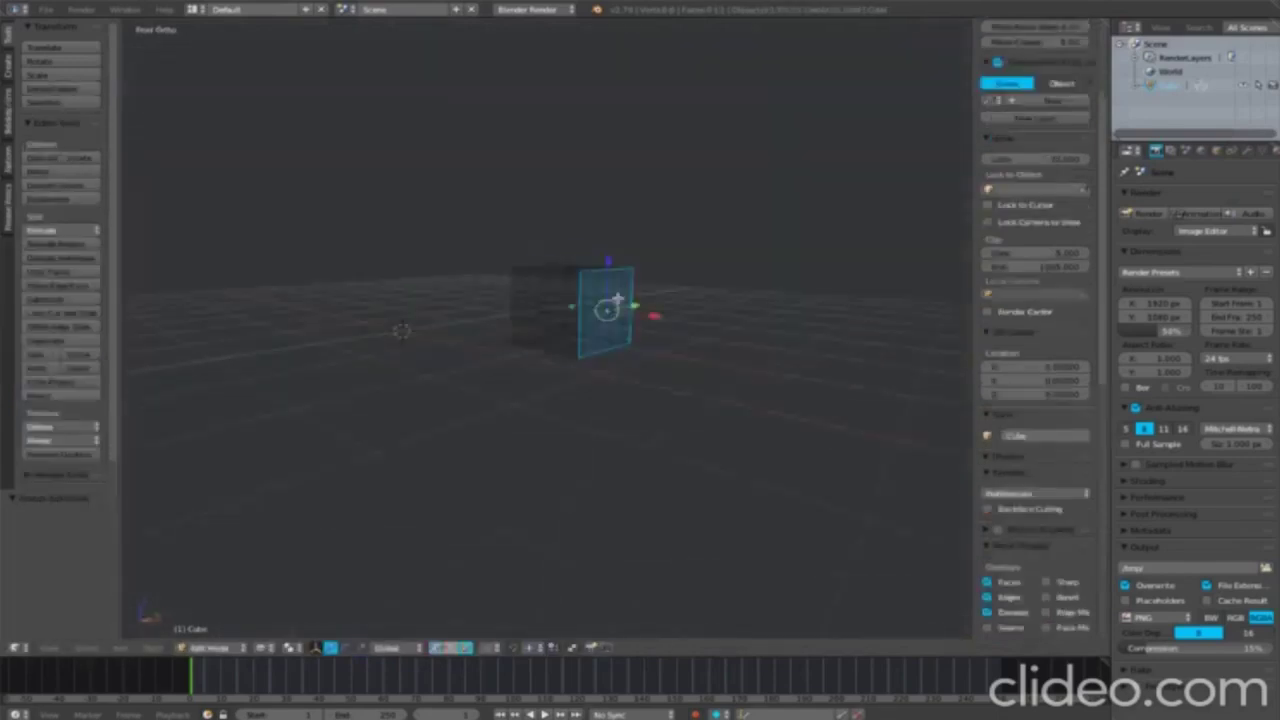
{"action": "key", "text": "KP_1"}
{"action": "scroll", "coordinate": [640, 300], "scroll_direction": "up", "scroll_amount": 2}
{"action": "key", "text": "g"}
{"action": "left_click", "coordinate": [930, 290]}
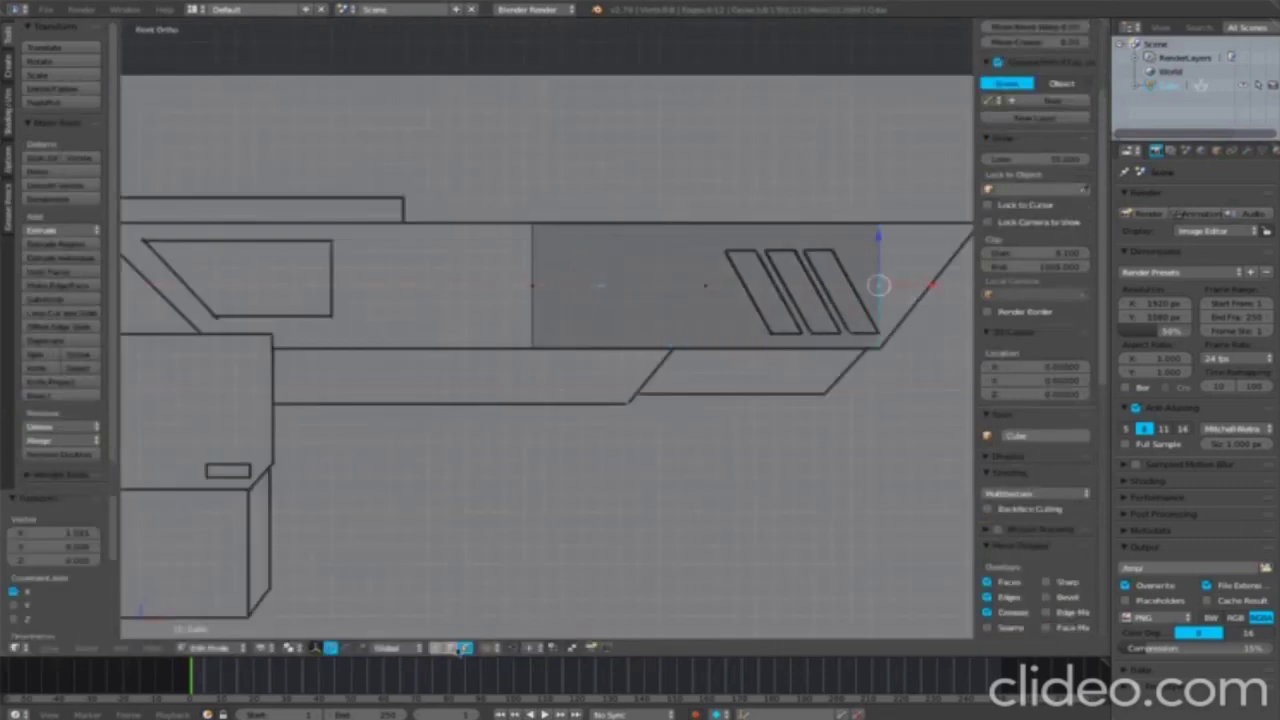
{"action": "key", "text": "Tab"}
{"action": "scroll", "coordinate": [406, 297], "scroll_direction": "down", "scroll_amount": 3}
{"action": "scroll", "coordinate": [388, 311], "scroll_direction": "down", "scroll_amount": 1}
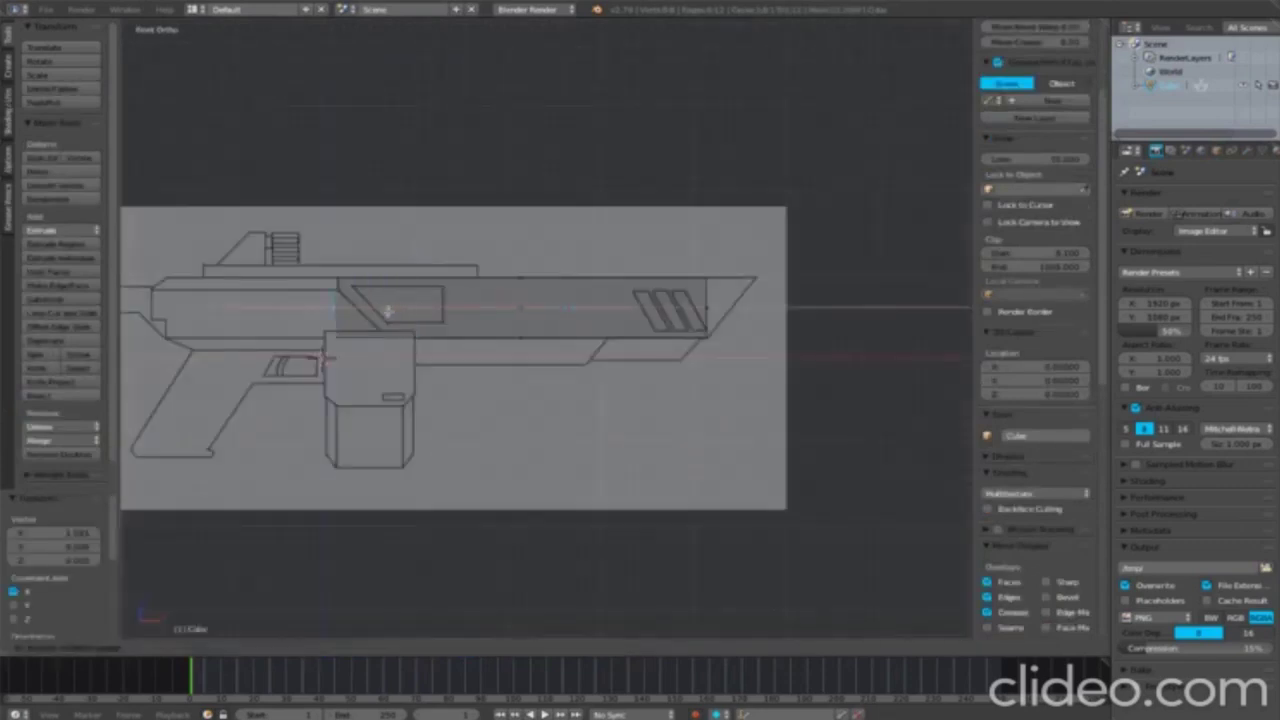
Step: Check the stretched mesh from several angles, then extrude a face downward for the lower barrel
{"action": "middle_click_drag", "start_coordinate": [600, 310], "coordinate": [640, 300]}
{"action": "key", "text": "KP_1"}
{"action": "scroll", "coordinate": [780, 295], "scroll_direction": "up", "scroll_amount": 3}
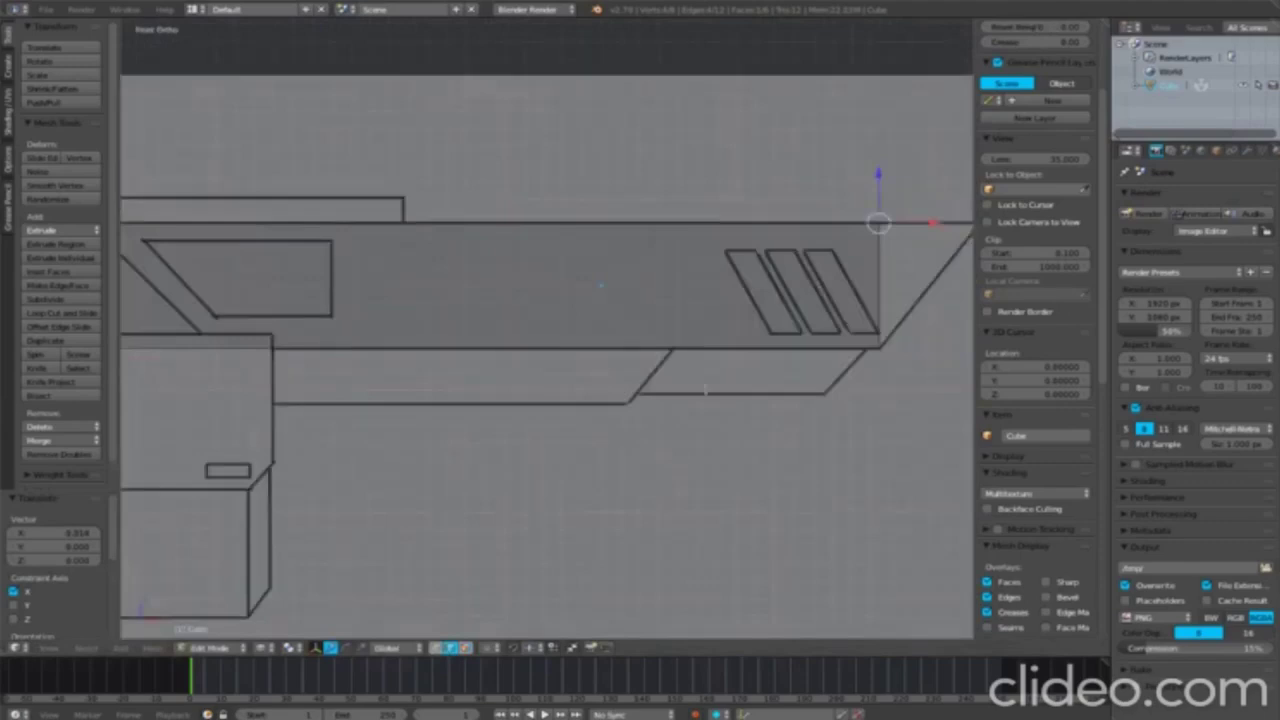
{"action": "scroll", "coordinate": [800, 293], "scroll_direction": "up", "scroll_amount": 2}
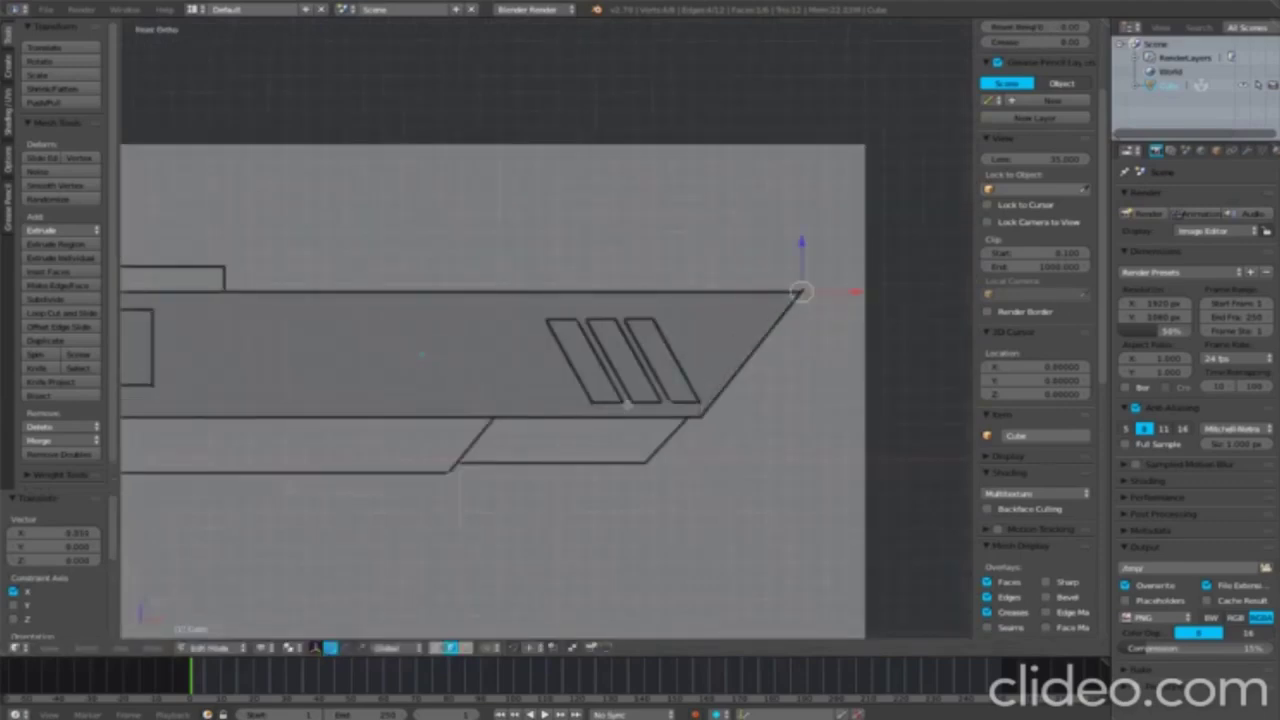
{"action": "scroll", "coordinate": [408, 334], "scroll_direction": "down", "scroll_amount": 3}
{"action": "middle_click_drag", "start_coordinate": [438, 338], "coordinate": [663, 350]}
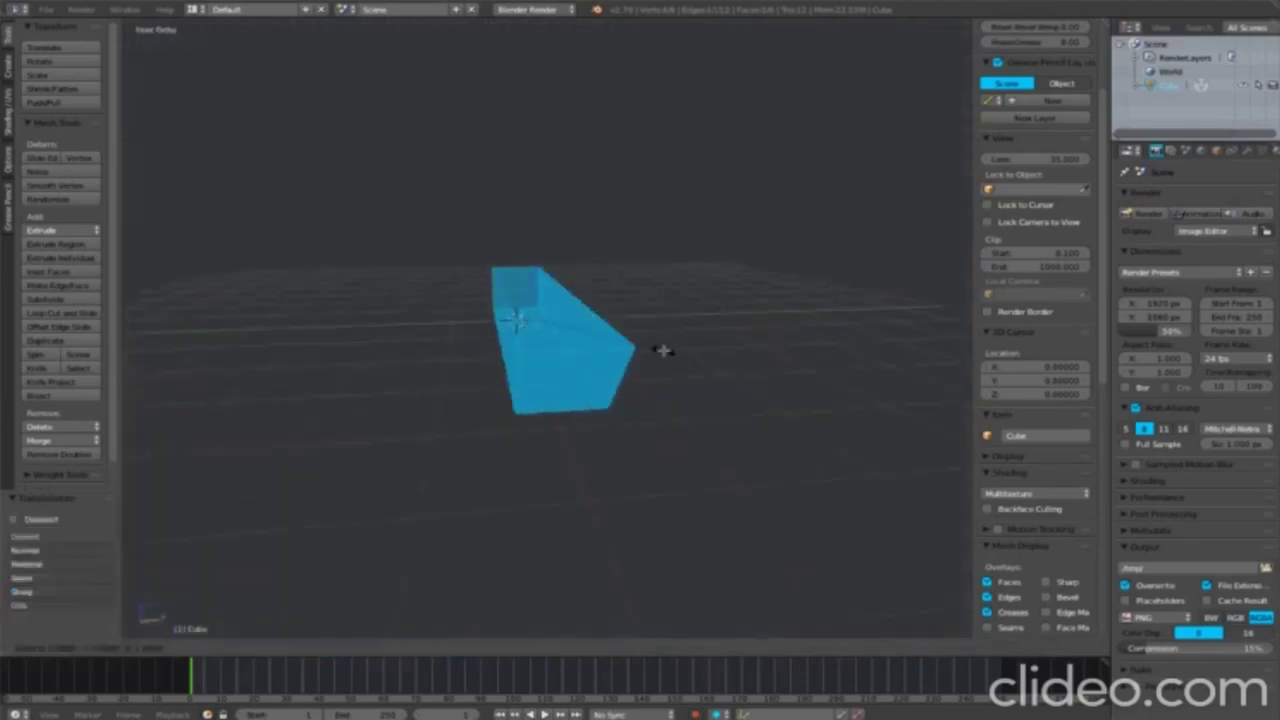
{"action": "key", "text": "KP_1"}
{"action": "scroll", "coordinate": [583, 350], "scroll_direction": "down", "scroll_amount": 3}
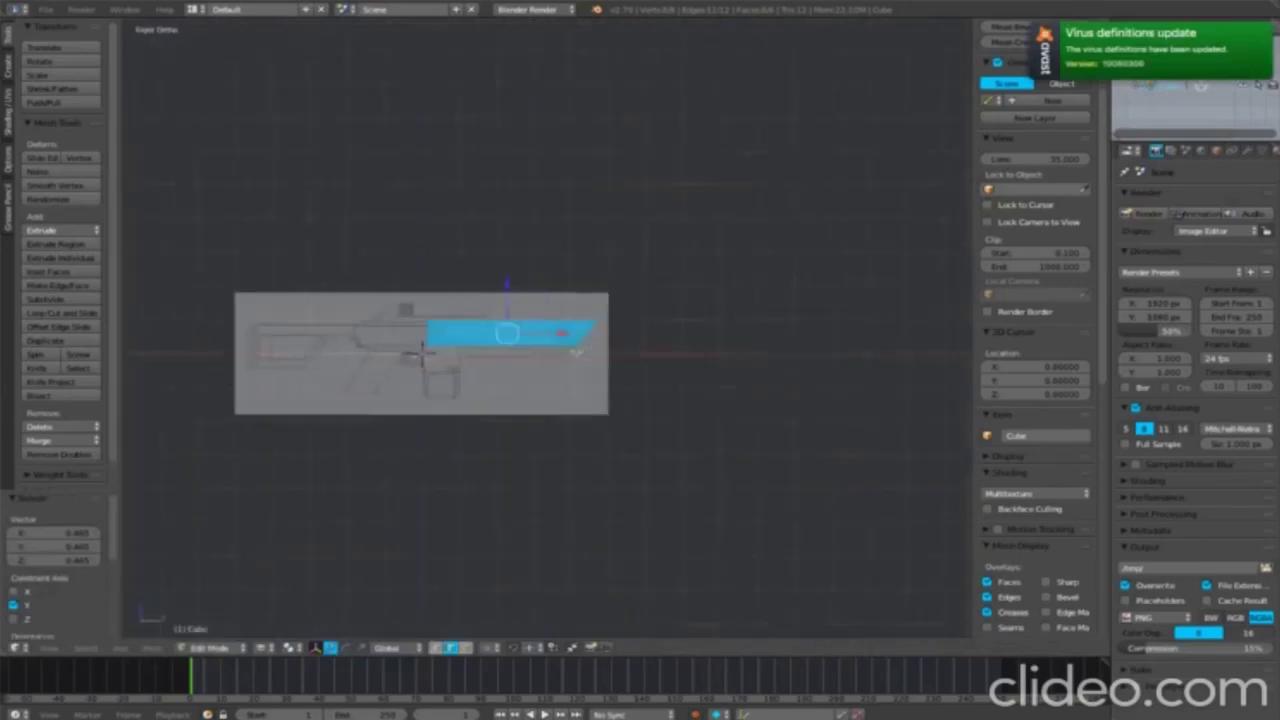
{"action": "scroll", "coordinate": [583, 350], "scroll_direction": "up", "scroll_amount": 5}
{"action": "middle_click_drag", "start_coordinate": [583, 350], "coordinate": [692, 363]}
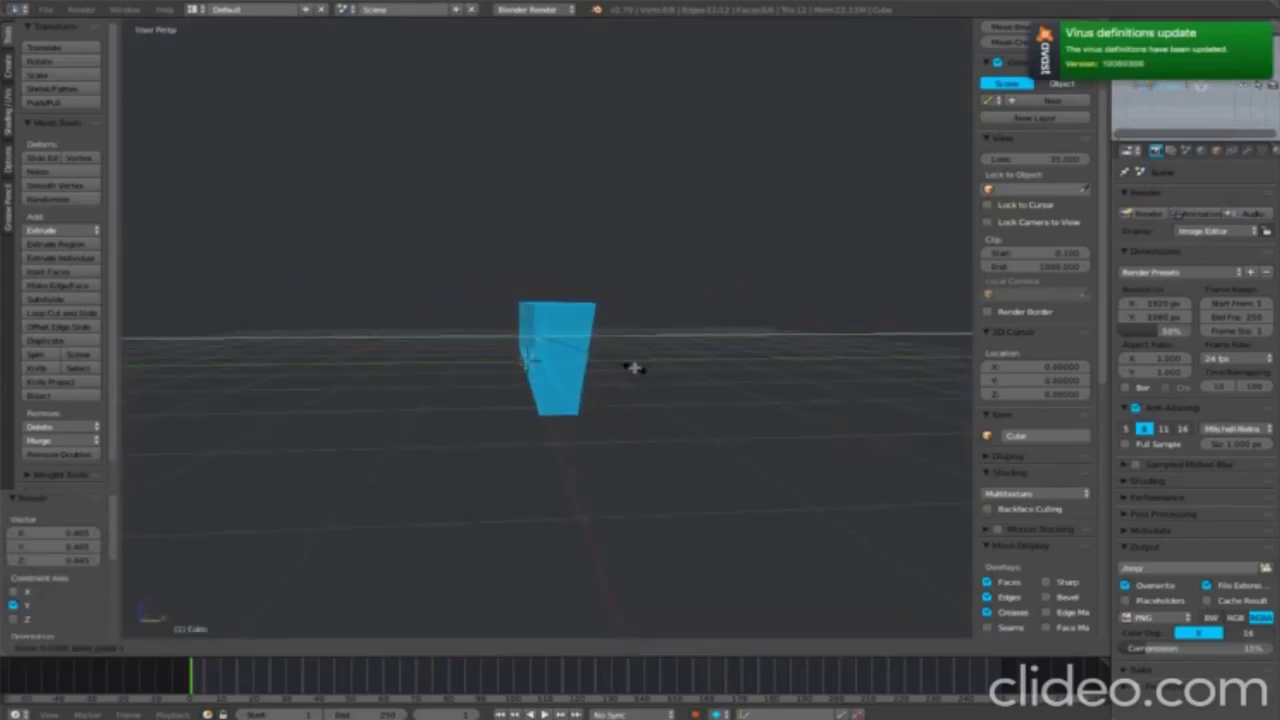
{"action": "key", "text": "KP_1"}
{"action": "scroll", "coordinate": [634, 368], "scroll_direction": "down", "scroll_amount": 2}
{"action": "scroll", "coordinate": [634, 368], "scroll_direction": "up", "scroll_amount": 2}
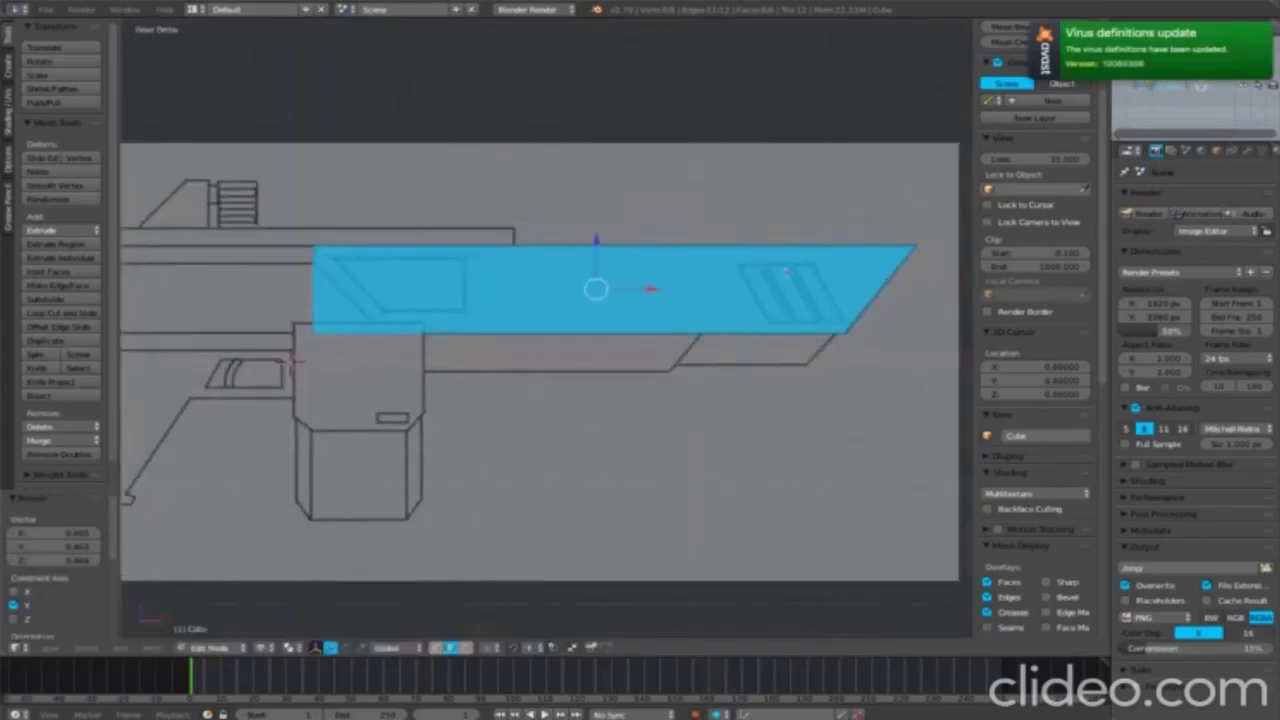
{"action": "key", "text": "e"}
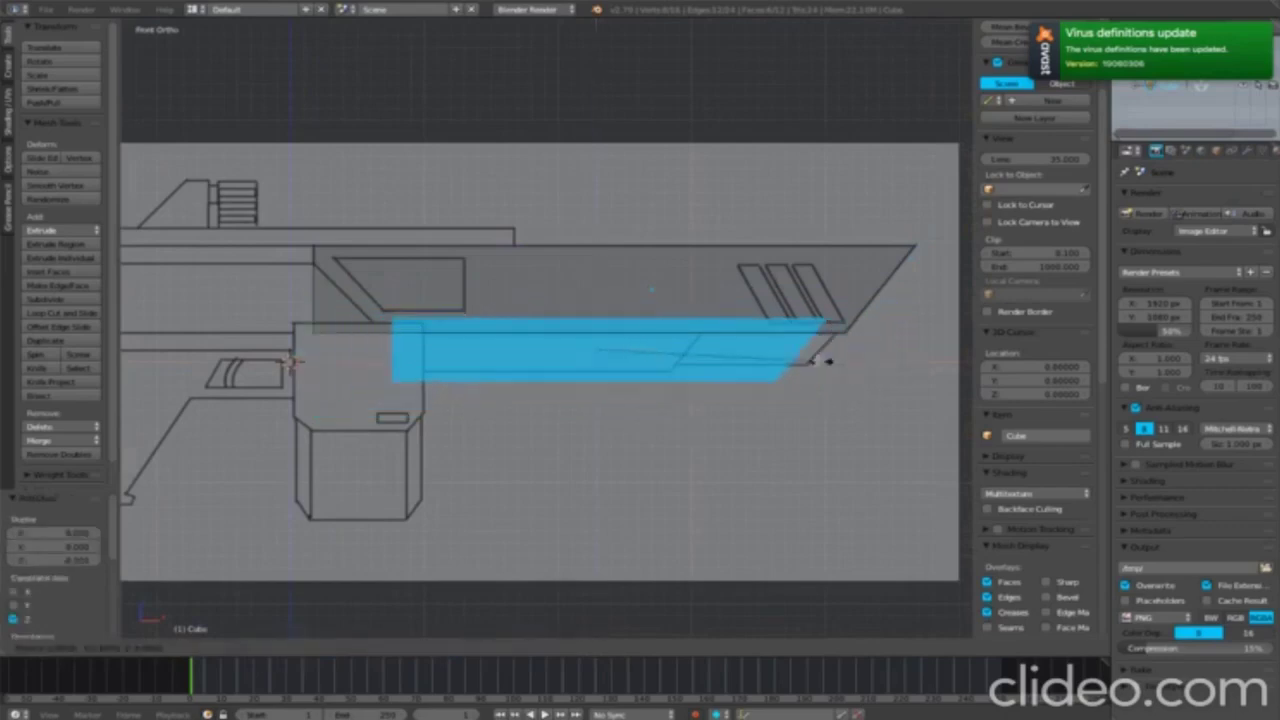
Step: Confirm the downward lower-barrel extrusion and return to the front view
{"action": "left_click", "coordinate": [718, 357]}
{"action": "middle_click_drag", "start_coordinate": [718, 357], "coordinate": [463, 392]}
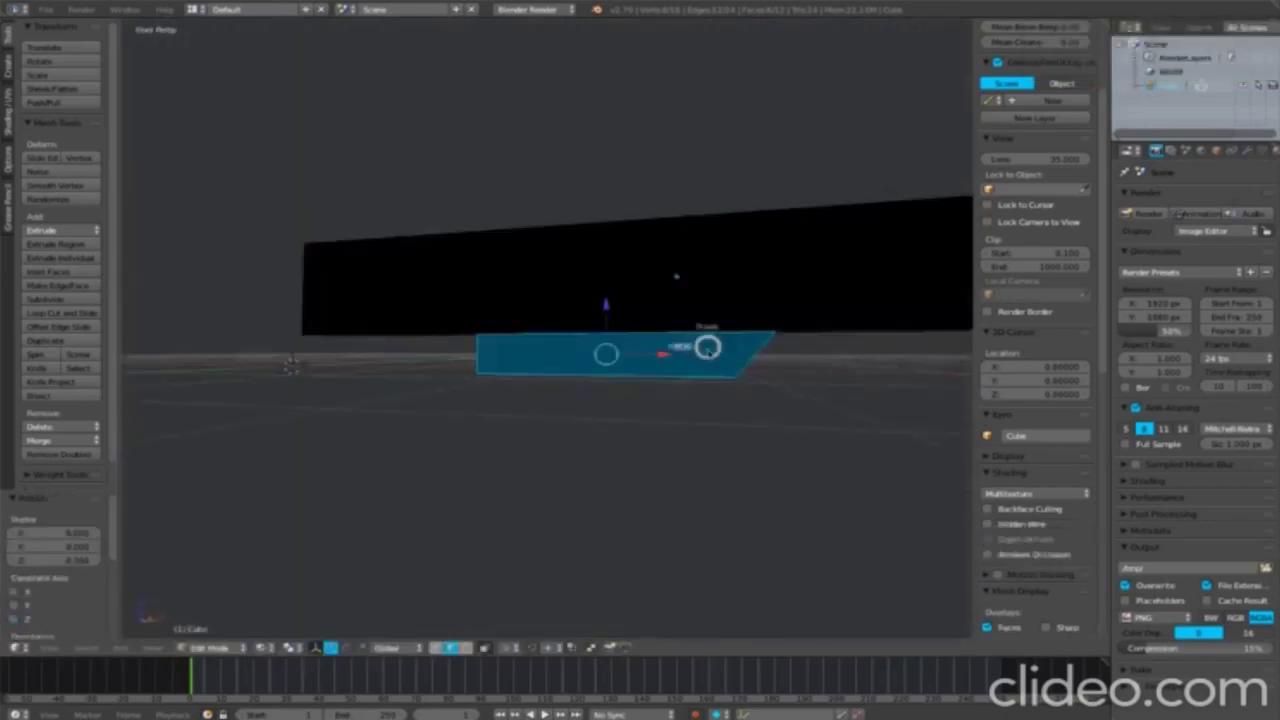
{"action": "key", "text": "KP_1"}
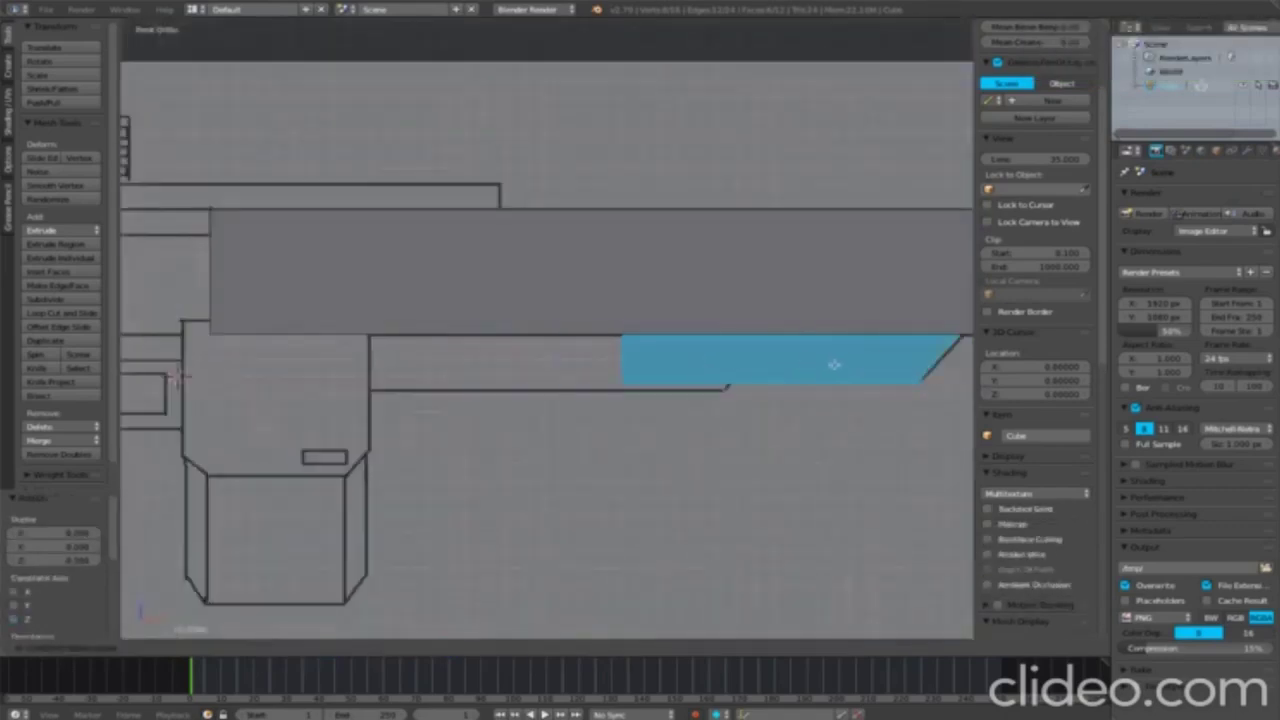
{"action": "scroll", "coordinate": [838, 368], "scroll_direction": "down", "scroll_amount": 2}
{"action": "key", "text": "KP_5"}
{"action": "key", "text": "q"}
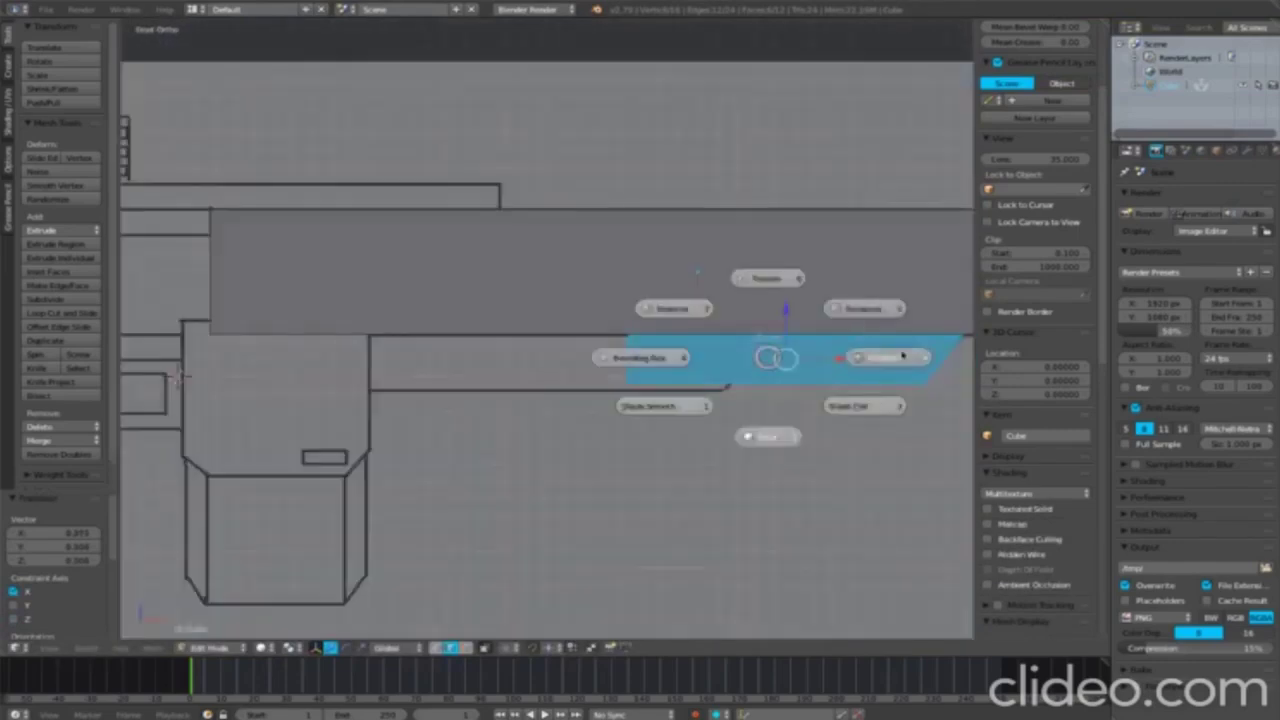
{"action": "left_click", "coordinate": [798, 374]}
{"action": "scroll", "coordinate": [866, 377], "scroll_direction": "up", "scroll_amount": 2}
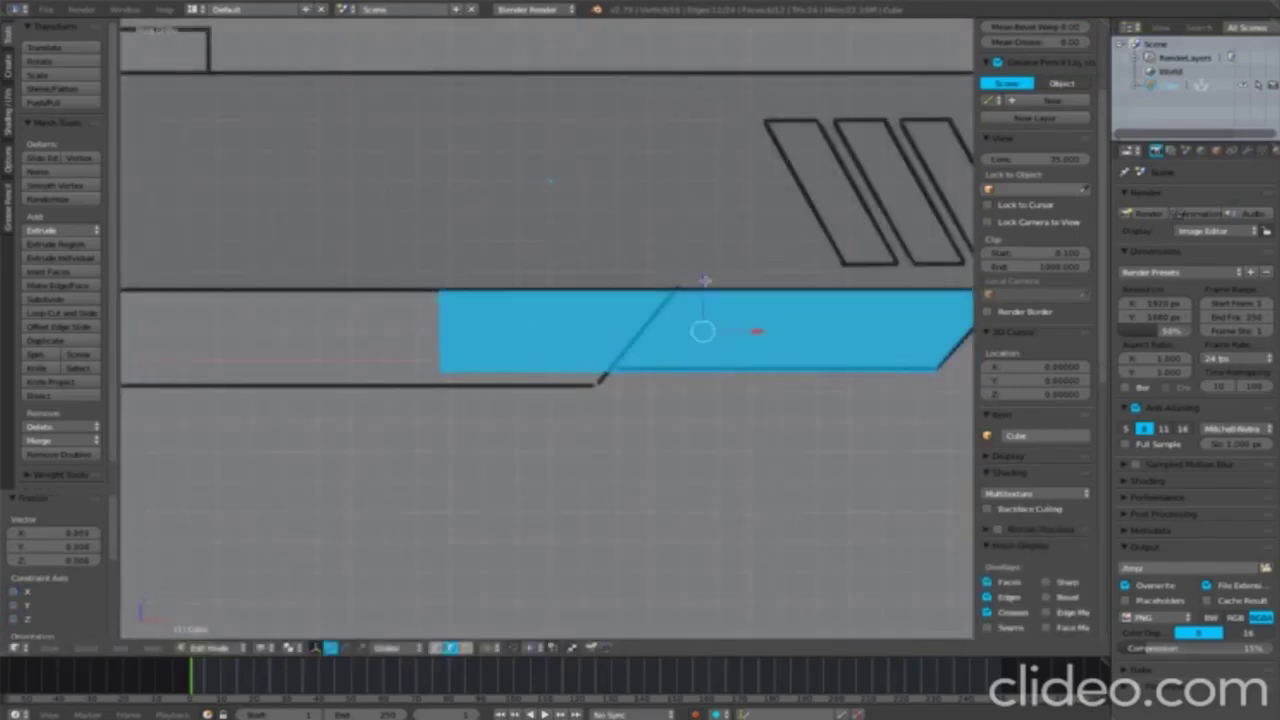
{"action": "scroll", "coordinate": [750, 327], "scroll_direction": "down", "scroll_amount": 1}
{"action": "middle_click_drag", "start_coordinate": [504, 372], "coordinate": [624, 337], "text": "shift"}
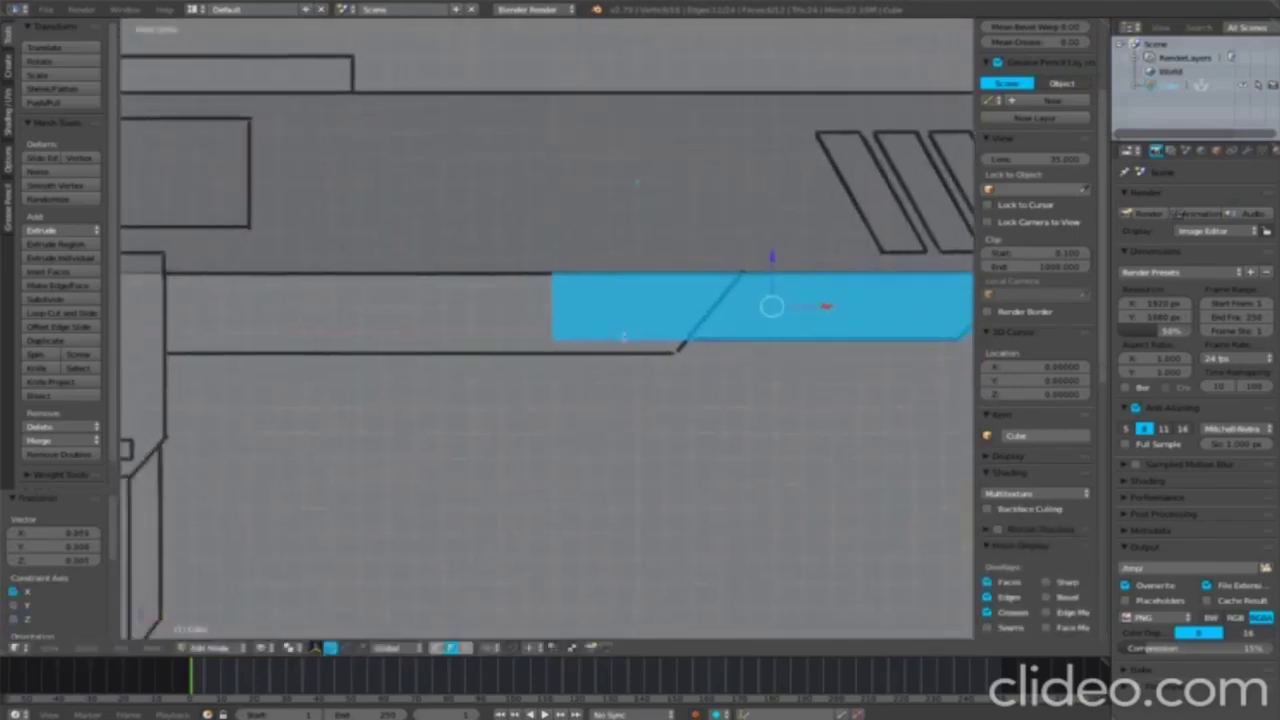
Step: Slide the lower face left along X and widen it
{"action": "key", "text": "g"}
{"action": "key", "text": "x"}
{"action": "left_click", "coordinate": [404, 324]}
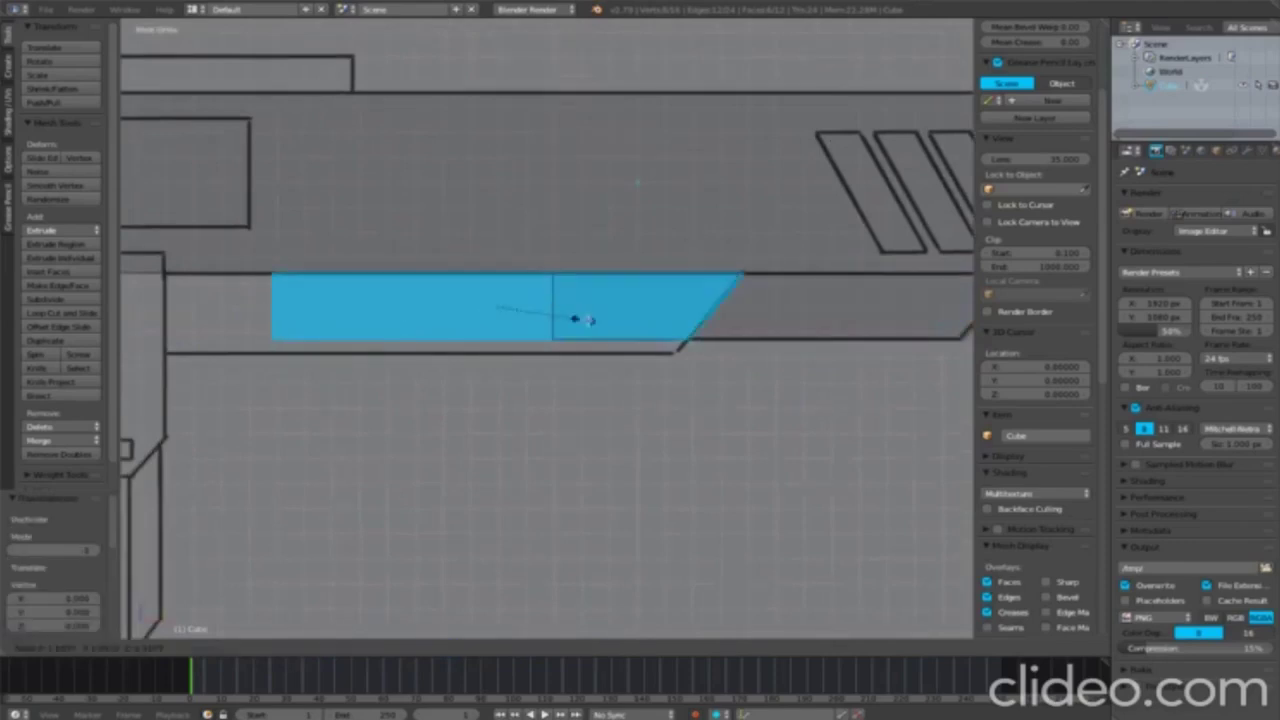
{"action": "left_click", "coordinate": [586, 322]}
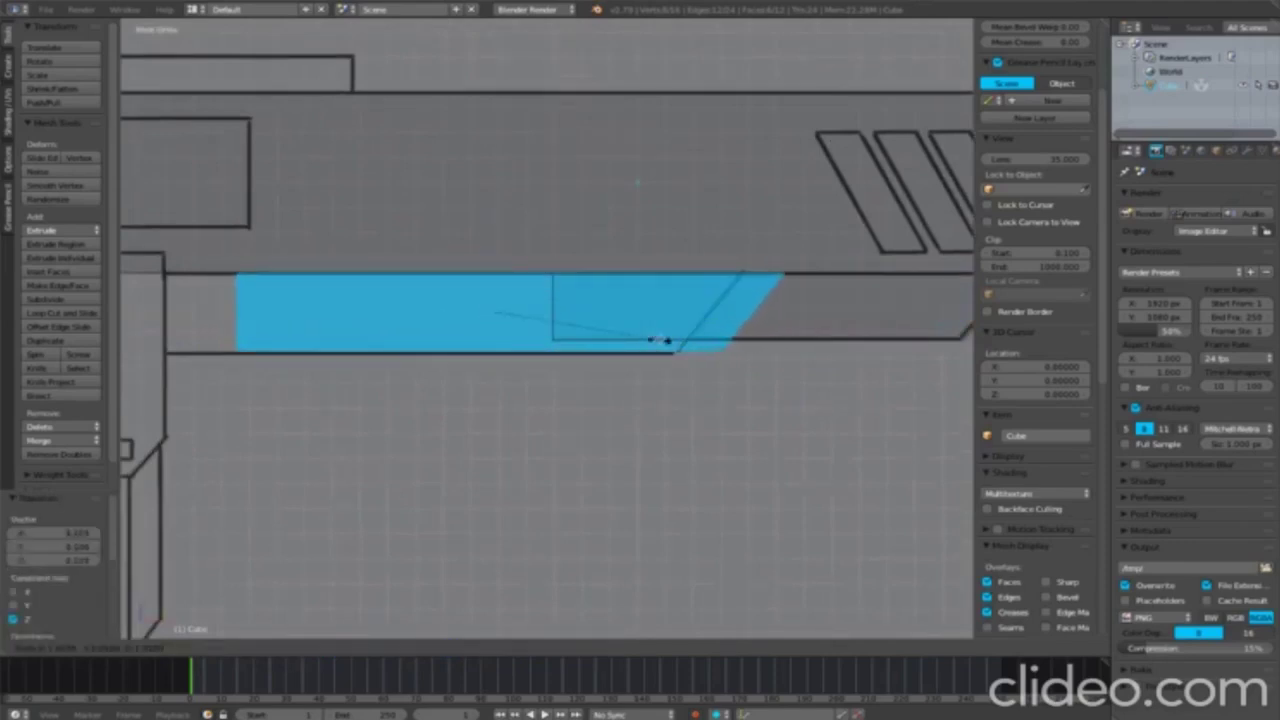
{"action": "key", "text": "g"}
{"action": "key", "text": "x"}
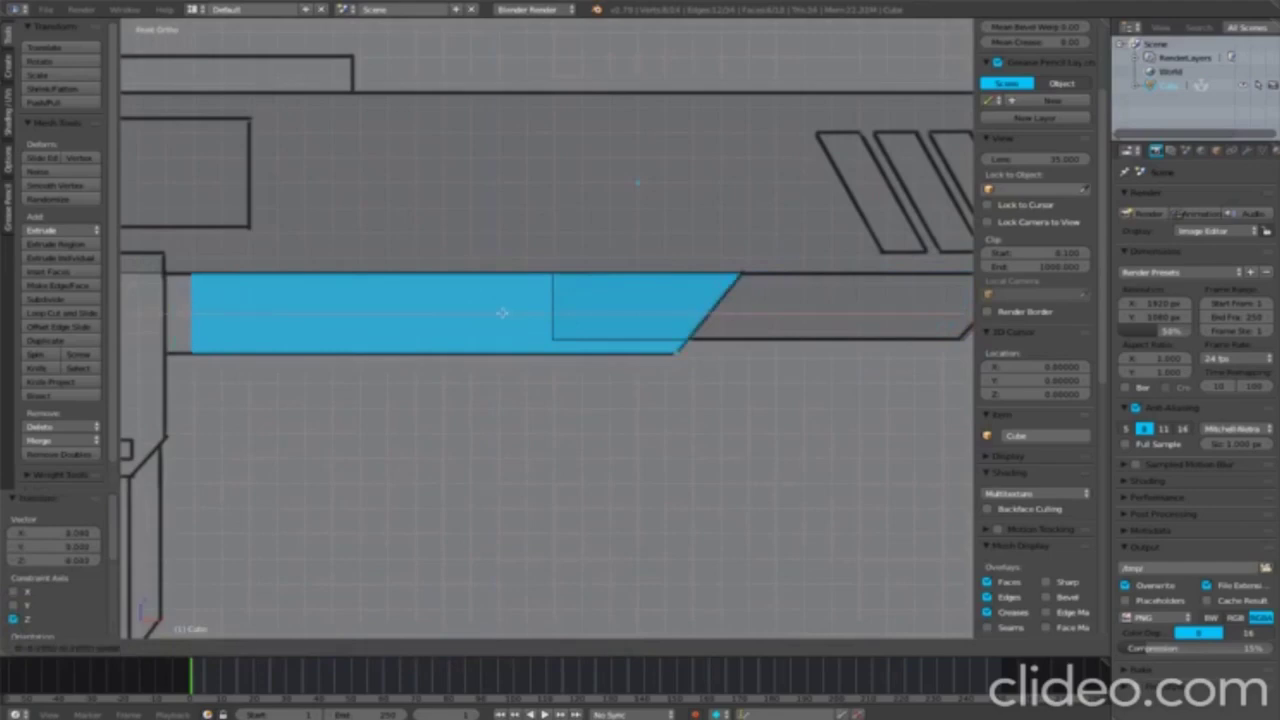
{"action": "left_click", "coordinate": [502, 313]}
{"action": "key", "text": "KP_1"}
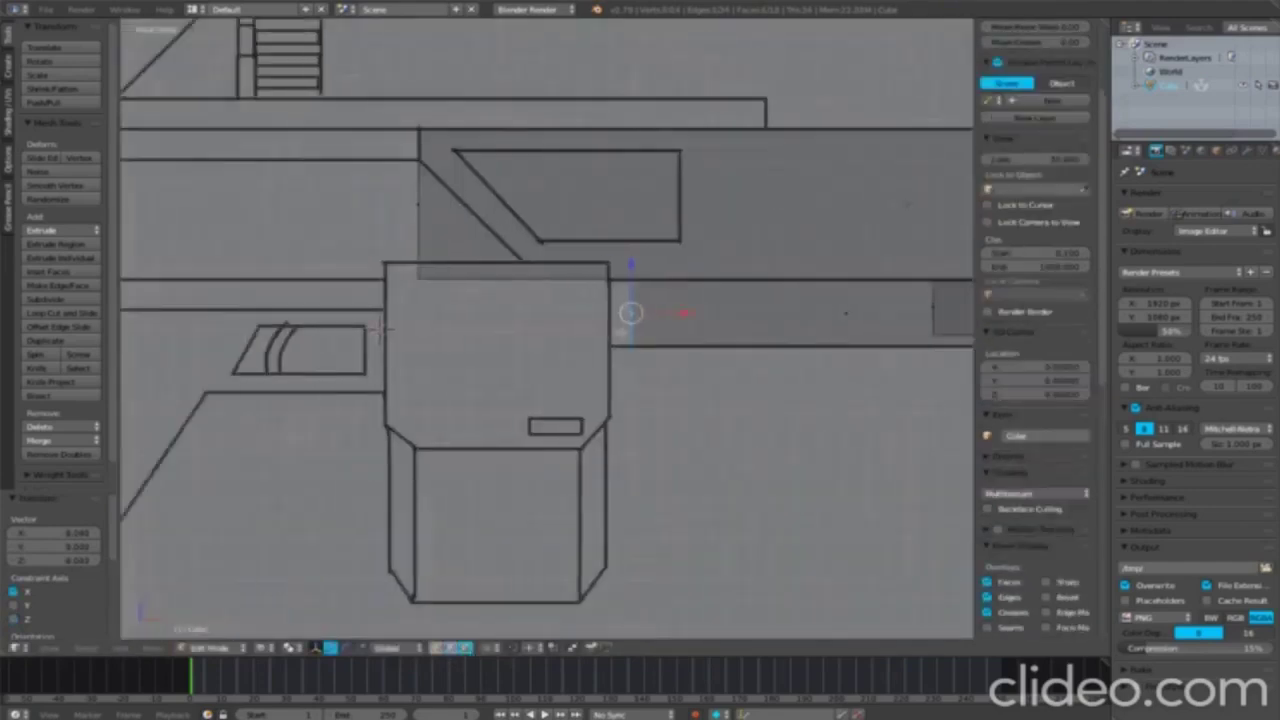
Step: Slide the lower strip further left along X until it meets the receiver
{"action": "key", "text": "g"}
{"action": "key", "text": "x"}
{"action": "left_click", "coordinate": [508, 323]}
{"action": "middle_click_drag", "start_coordinate": [508, 323], "coordinate": [623, 423]}
{"action": "key", "text": "q"}
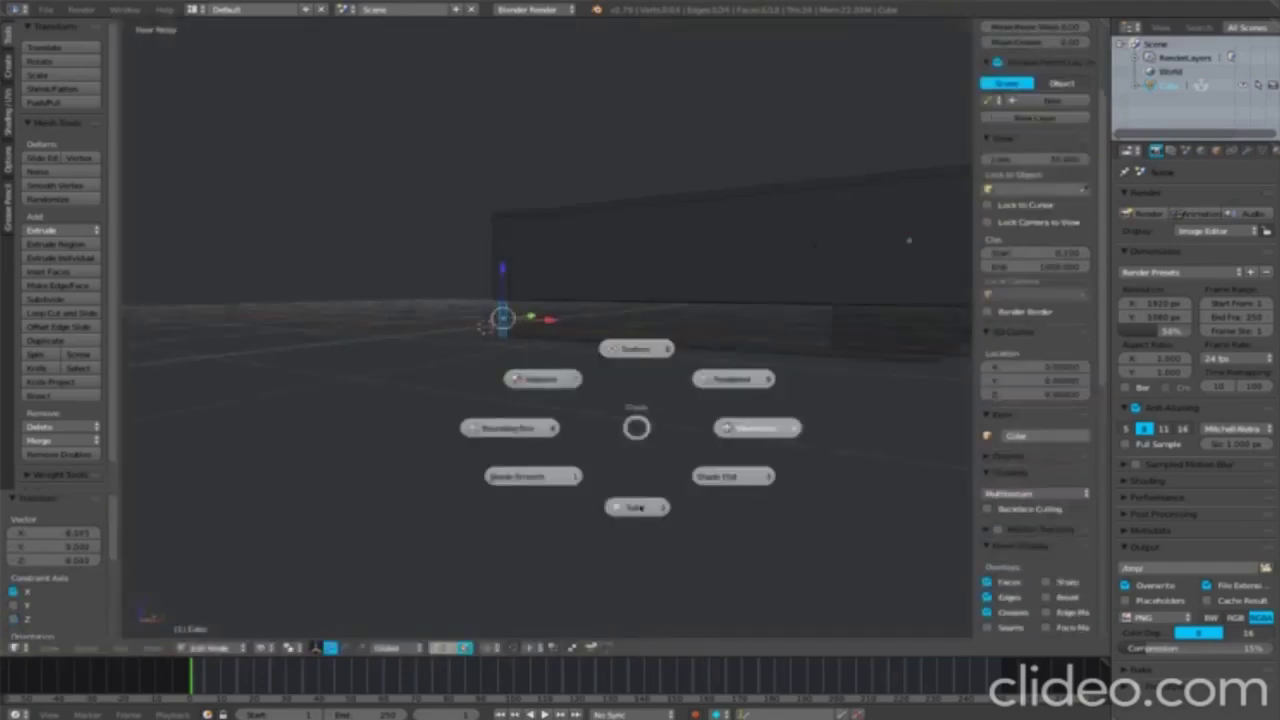
{"action": "left_click", "coordinate": [646, 380]}
{"action": "mouse_move", "coordinate": [646, 380]}
{"action": "middle_mouse_down"}
{"action": "mouse_move", "coordinate": [665, 386]}
{"action": "mouse_move", "coordinate": [600, 378]}
{"action": "mouse_move", "coordinate": [584, 336]}
{"action": "mouse_move", "coordinate": [647, 355]}
{"action": "mouse_move", "coordinate": [611, 354]}
{"action": "mouse_move", "coordinate": [600, 386]}
{"action": "middle_mouse_up"}
Step: Move a face and slide an edge on the lower barrel section
{"action": "right_click", "coordinate": [598, 376]}
{"action": "left_click", "coordinate": [648, 348]}
{"action": "key", "text": "g"}
{"action": "key", "text": "g"}
{"action": "left_click", "coordinate": [647, 355]}
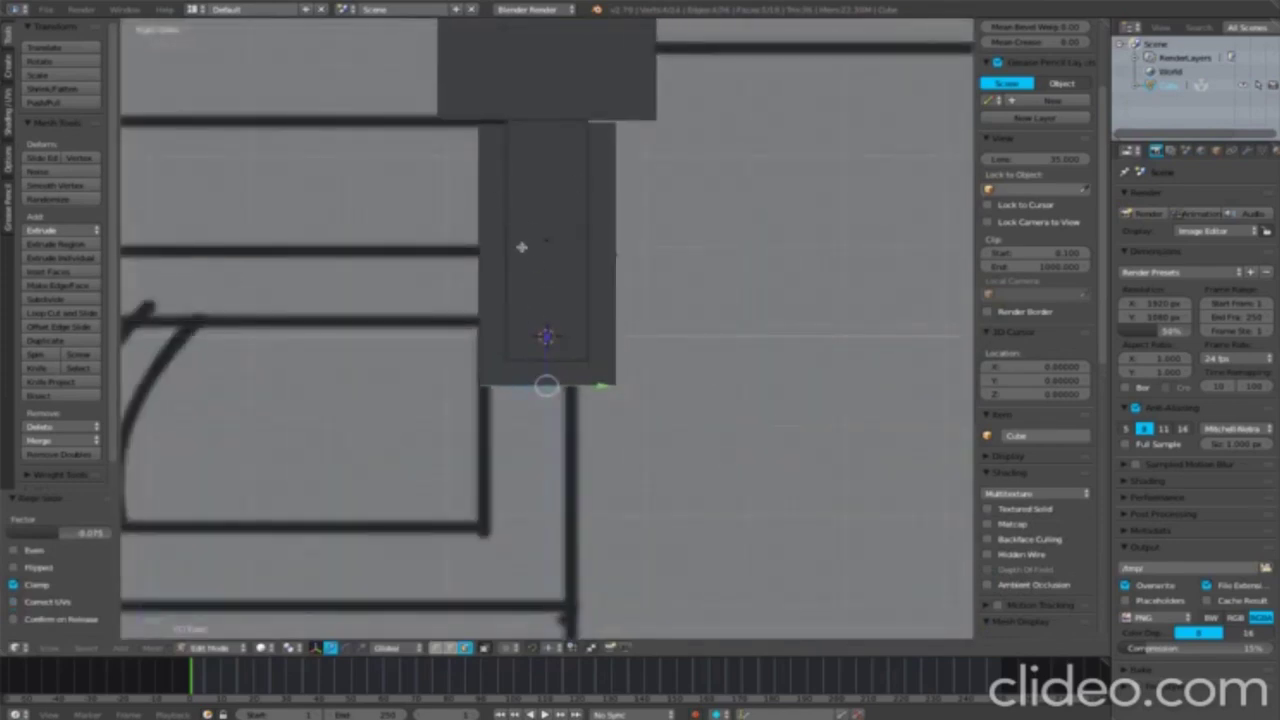
Step: Extrude the selected column of faces on the barrel's side
{"action": "right_click", "coordinate": [509, 373]}
{"action": "mouse_move", "coordinate": [448, 314]}
{"action": "middle_mouse_down"}
{"action": "mouse_move", "coordinate": [539, 416]}
{"action": "mouse_move", "coordinate": [576, 498]}
{"action": "middle_mouse_up"}
{"action": "key", "text": "e"}
{"action": "left_click", "coordinate": [539, 416]}
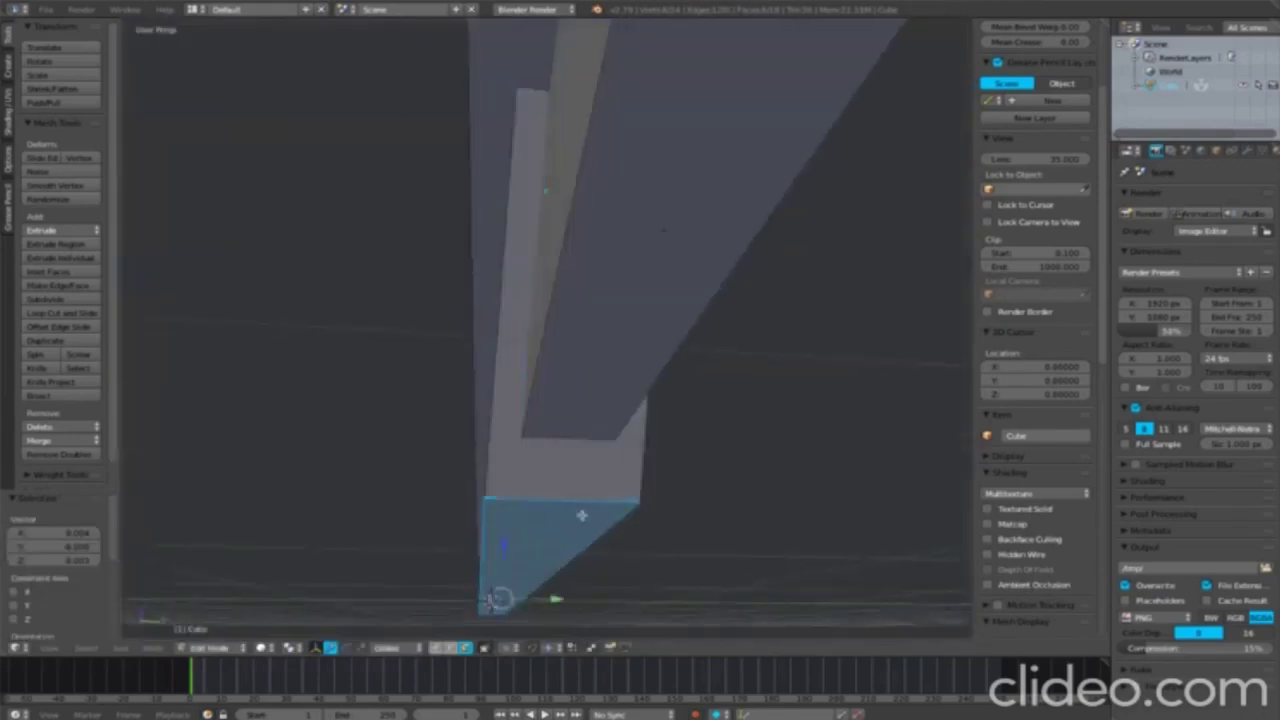
{"action": "left_click", "coordinate": [578, 492]}
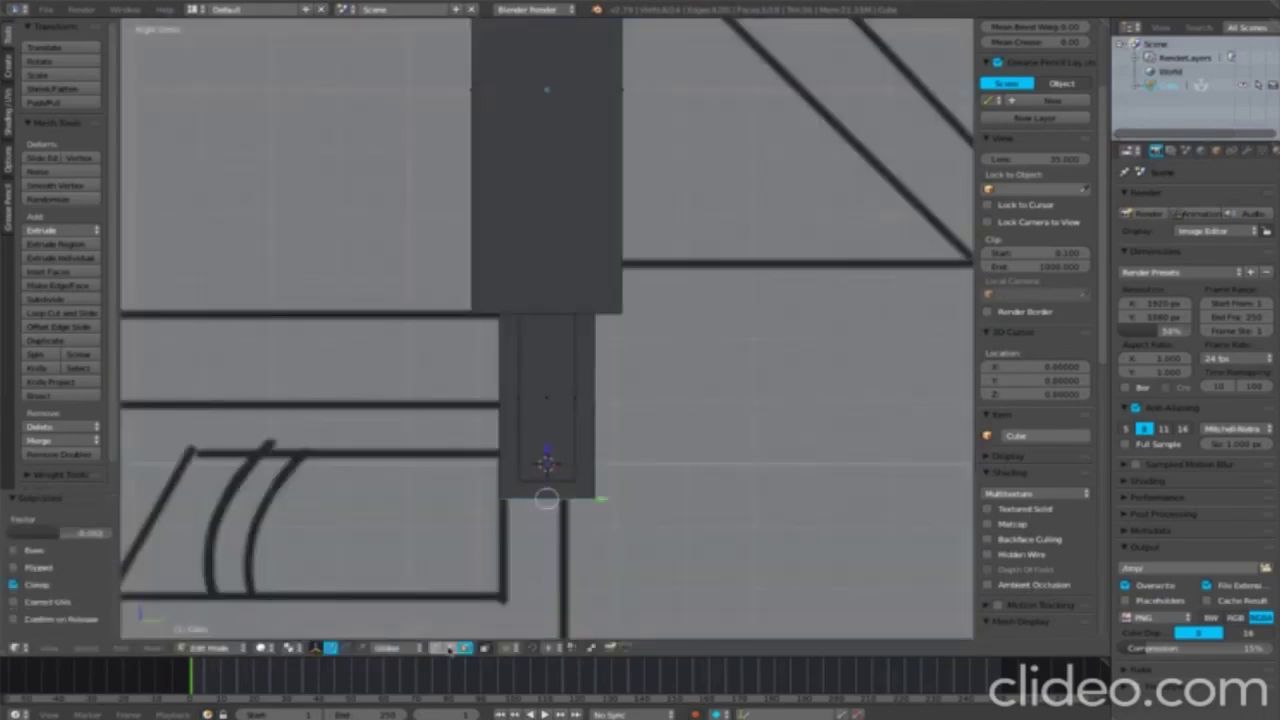
Step: Extrude the top face and scale it inward as an inset
{"action": "right_click", "coordinate": [546, 160]}
{"action": "key", "text": "KP_Decimal"}
{"action": "key", "text": "e"}
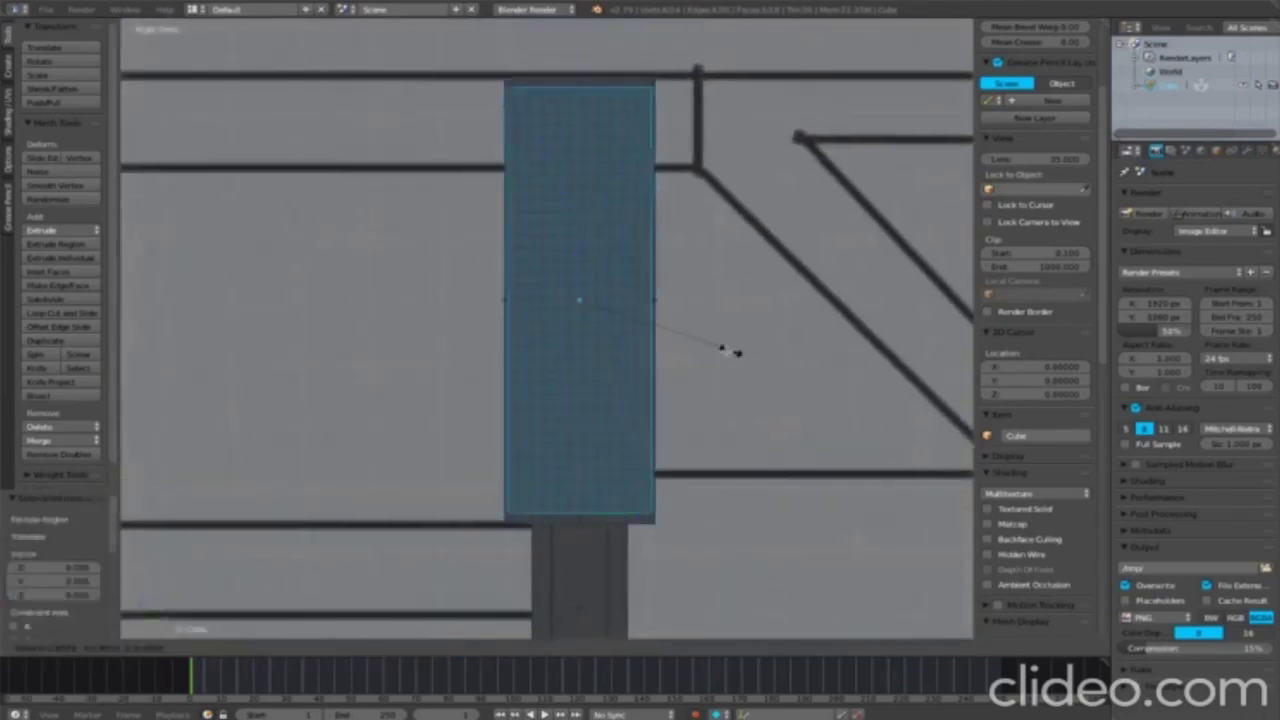
{"action": "right_click", "coordinate": [733, 352]}
{"action": "key", "text": "s"}
{"action": "left_click", "coordinate": [706, 351]}
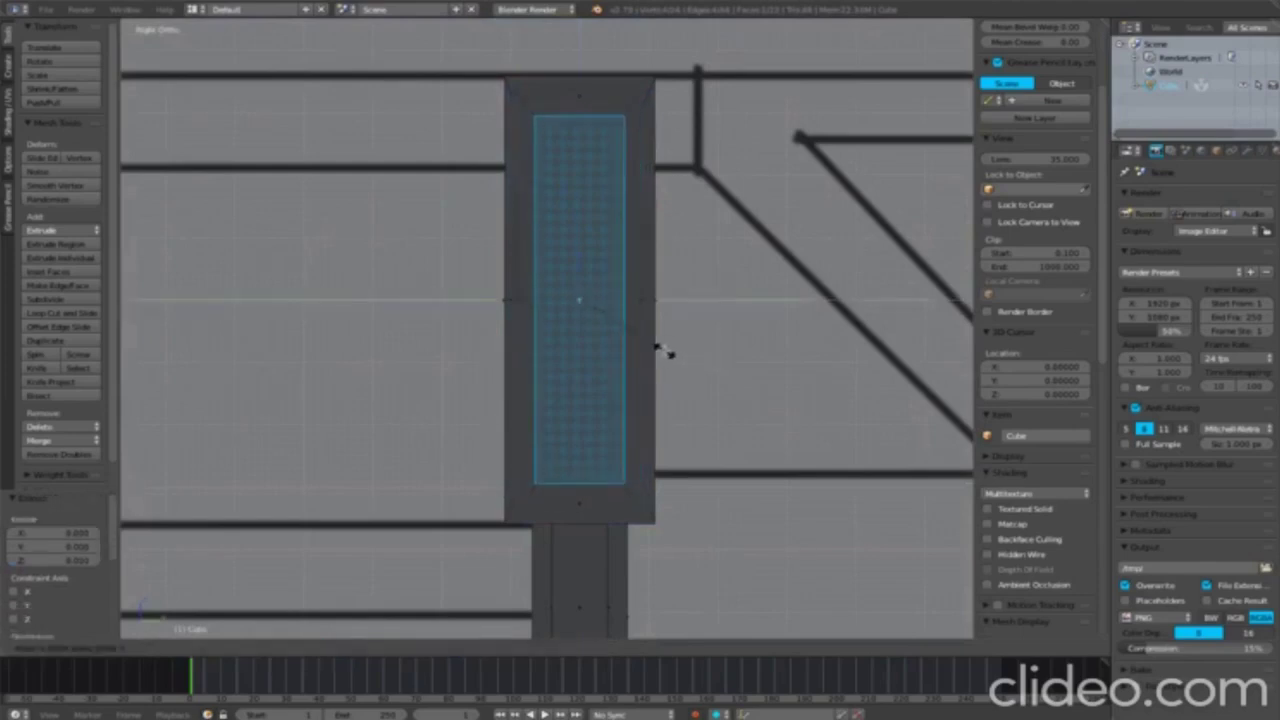
Step: Return to the front view over the reference and switch to Object Mode to add a cube
{"action": "mouse_move", "coordinate": [665, 352]}
{"action": "middle_mouse_down"}
{"action": "mouse_move", "coordinate": [675, 340]}
{"action": "mouse_move", "coordinate": [689, 343]}
{"action": "mouse_move", "coordinate": [677, 357]}
{"action": "mouse_move", "coordinate": [737, 349]}
{"action": "mouse_move", "coordinate": [640, 340]}
{"action": "mouse_move", "coordinate": [624, 370]}
{"action": "mouse_move", "coordinate": [409, 386]}
{"action": "middle_mouse_up"}
{"action": "scroll", "coordinate": [675, 340], "scroll_direction": "down", "scroll_amount": 5}
{"action": "key", "text": "KP_1"}
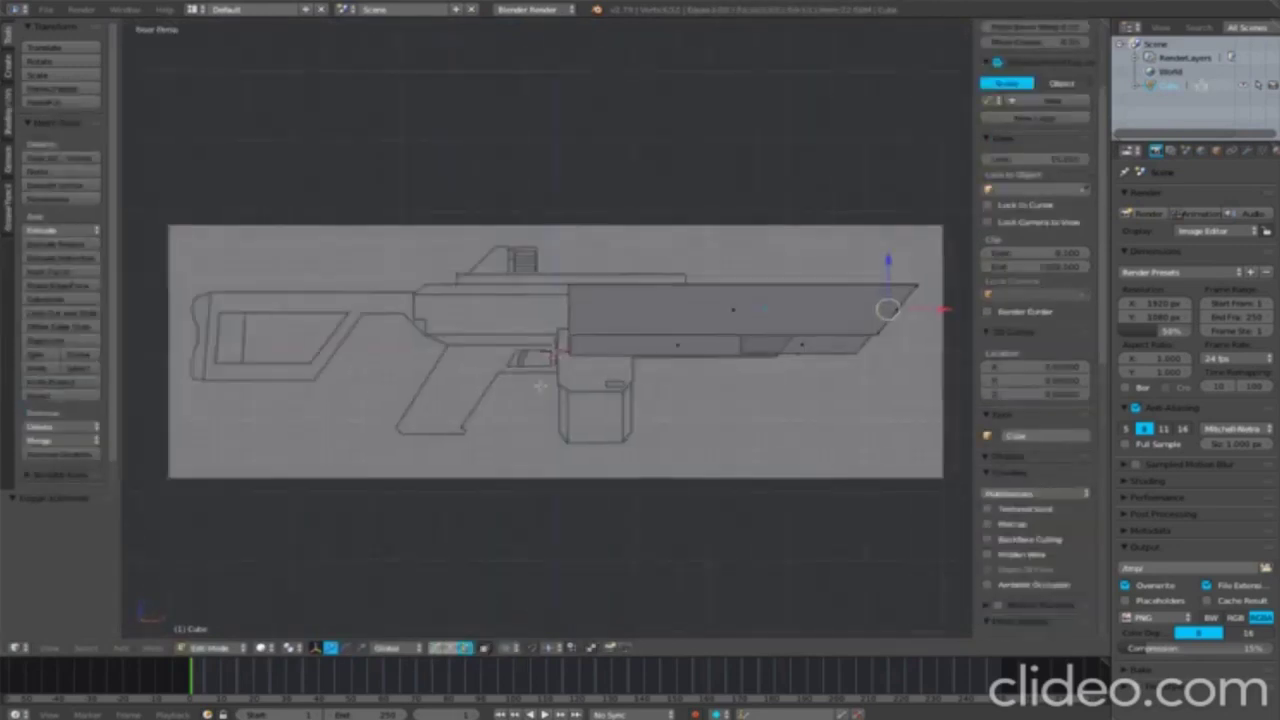
{"action": "key", "text": "q"}
{"action": "left_click", "coordinate": [475, 373]}
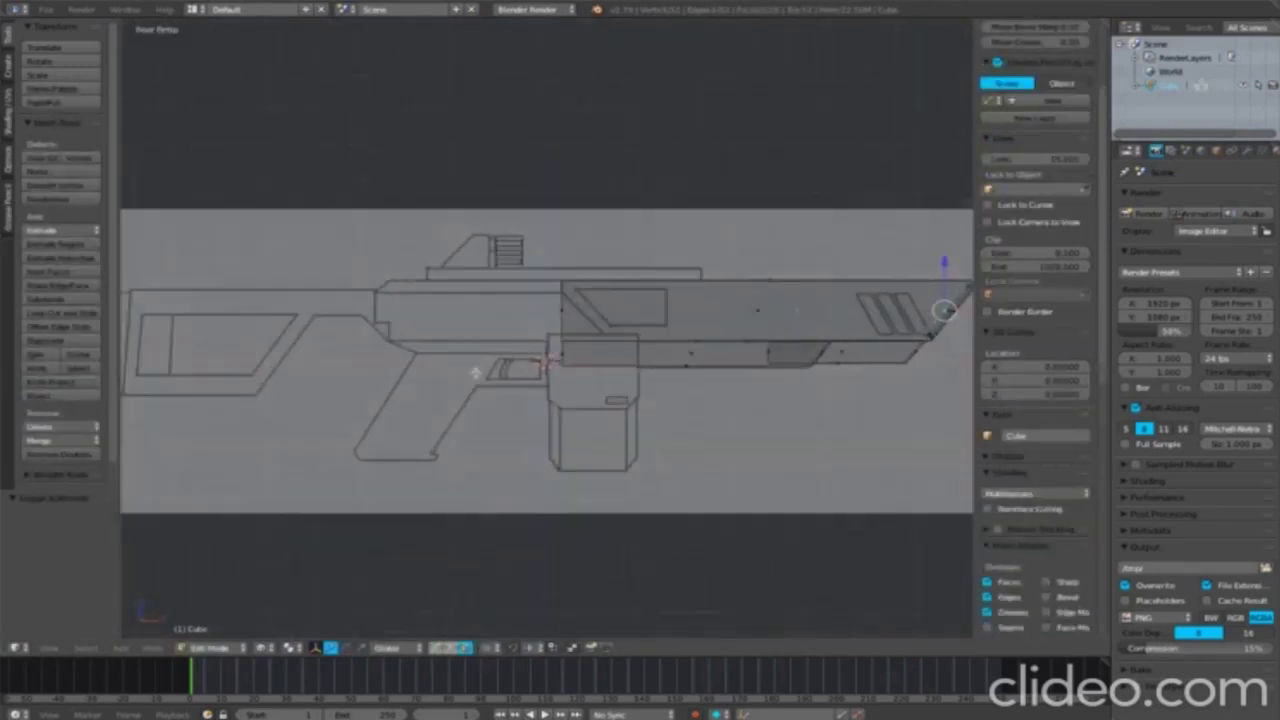
{"action": "scroll", "coordinate": [475, 373], "scroll_direction": "up", "scroll_amount": 1}
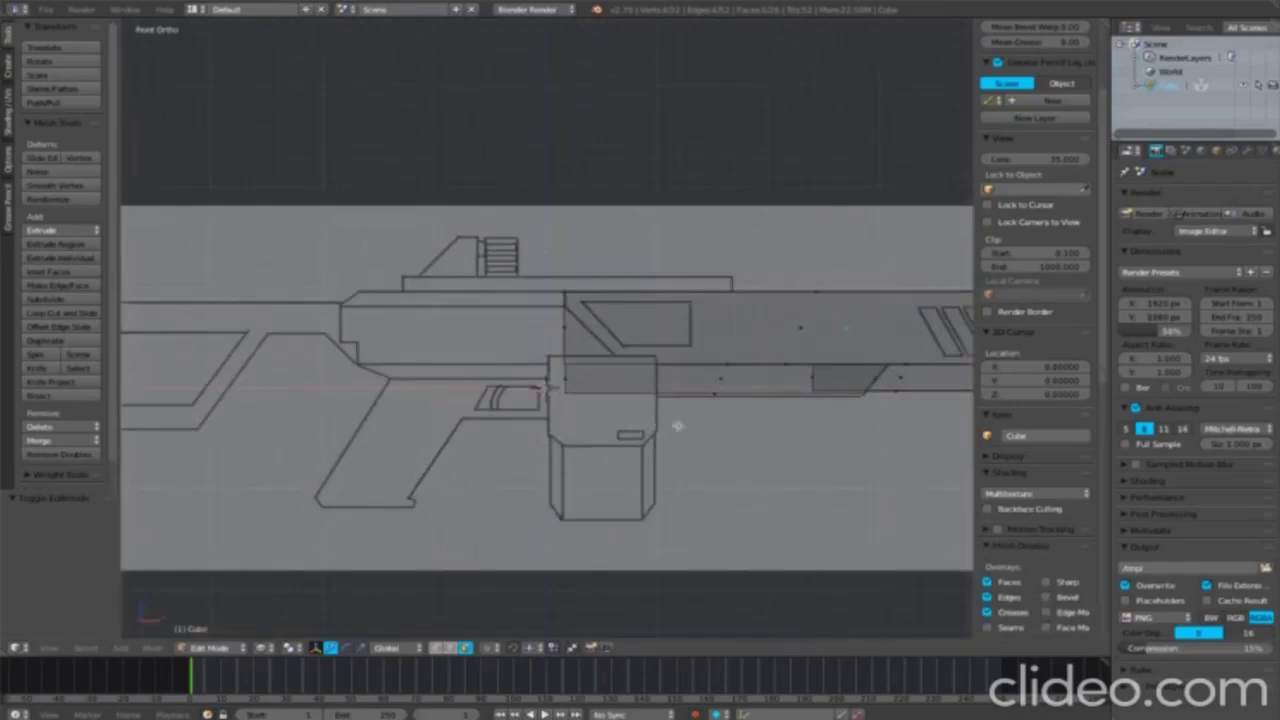
{"action": "key", "text": "Tab"}
{"action": "left_click", "coordinate": [588, 423]}
{"action": "key", "text": "shift+a"}
Step: Add Cube.001, move it into the gun body and enlarge it slightly
{"action": "left_click", "coordinate": [630, 122]}
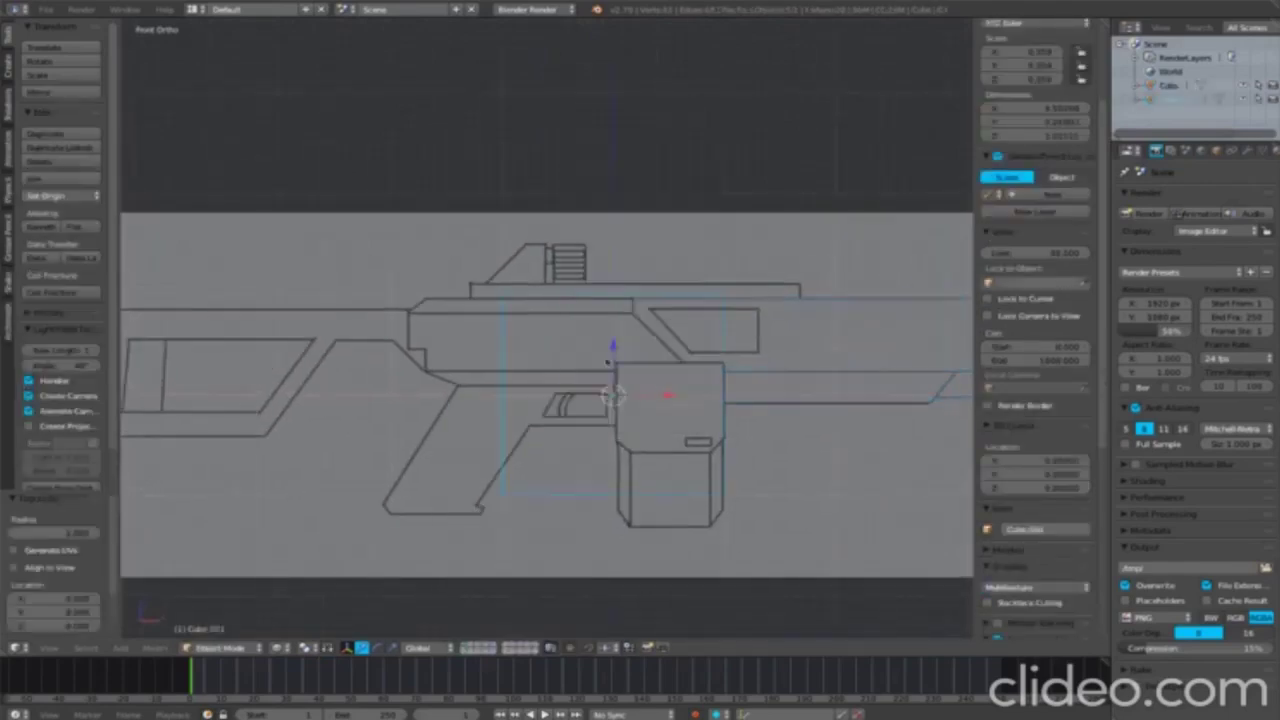
{"action": "key", "text": "g"}
{"action": "left_click", "coordinate": [612, 345]}
{"action": "key", "text": "g"}
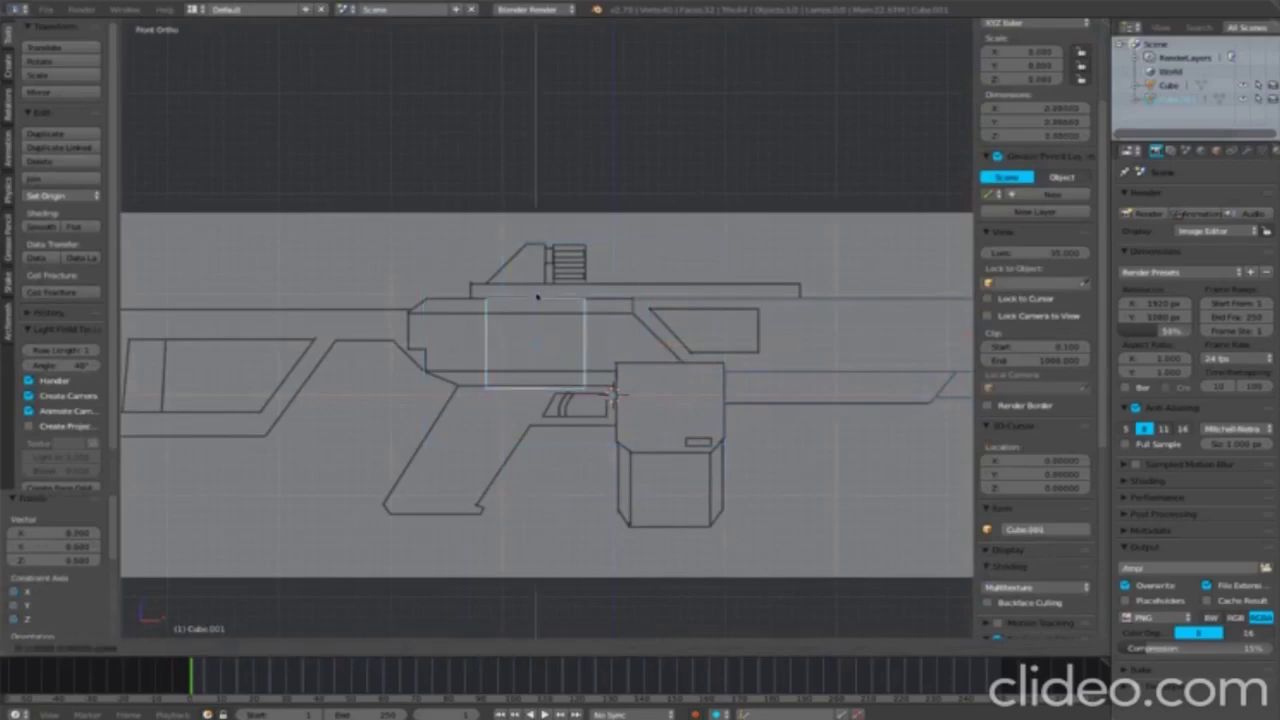
{"action": "scroll", "coordinate": [537, 297], "scroll_direction": "up", "scroll_amount": 3}
{"action": "key", "text": "s"}
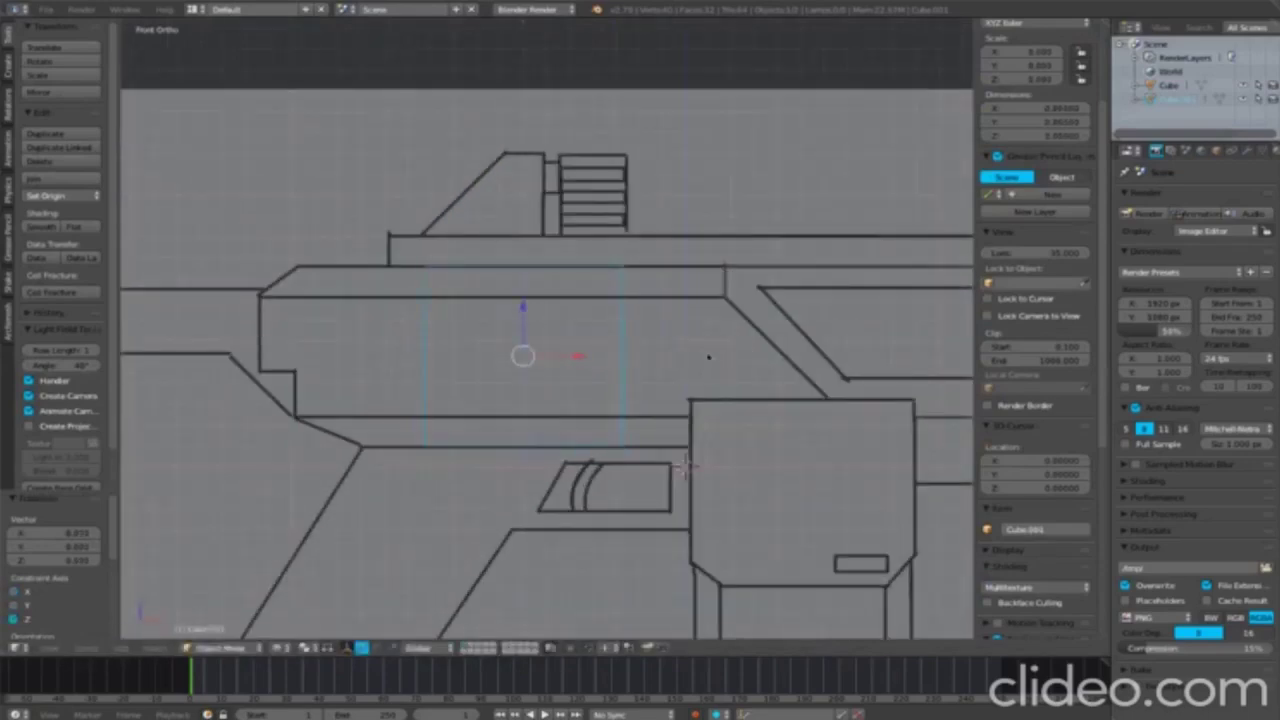
Step: In Edit Mode, stretch the cube's right side along X across the receiver
{"action": "key", "text": "Tab"}
{"action": "right_click", "coordinate": [623, 356]}
{"action": "key", "text": "g"}
{"action": "key", "text": "x"}
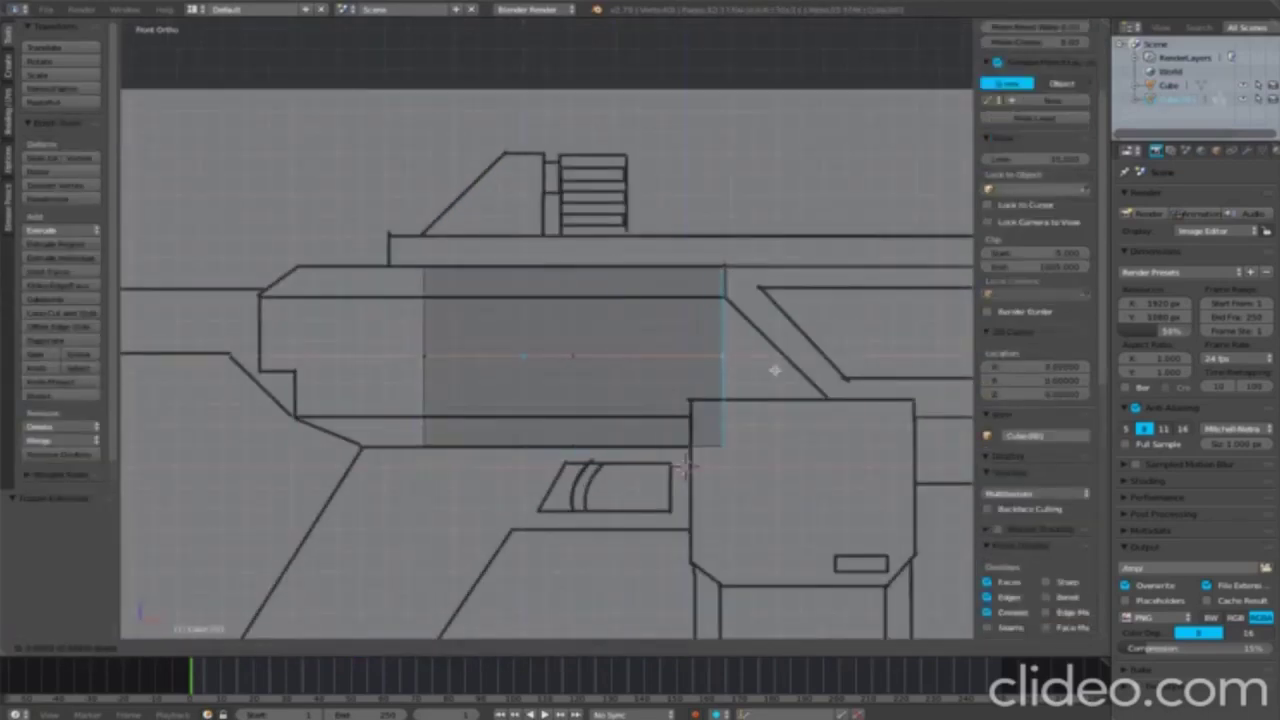
{"action": "left_click", "coordinate": [776, 372]}
{"action": "middle_click_drag", "start_coordinate": [776, 372], "coordinate": [766, 362]}
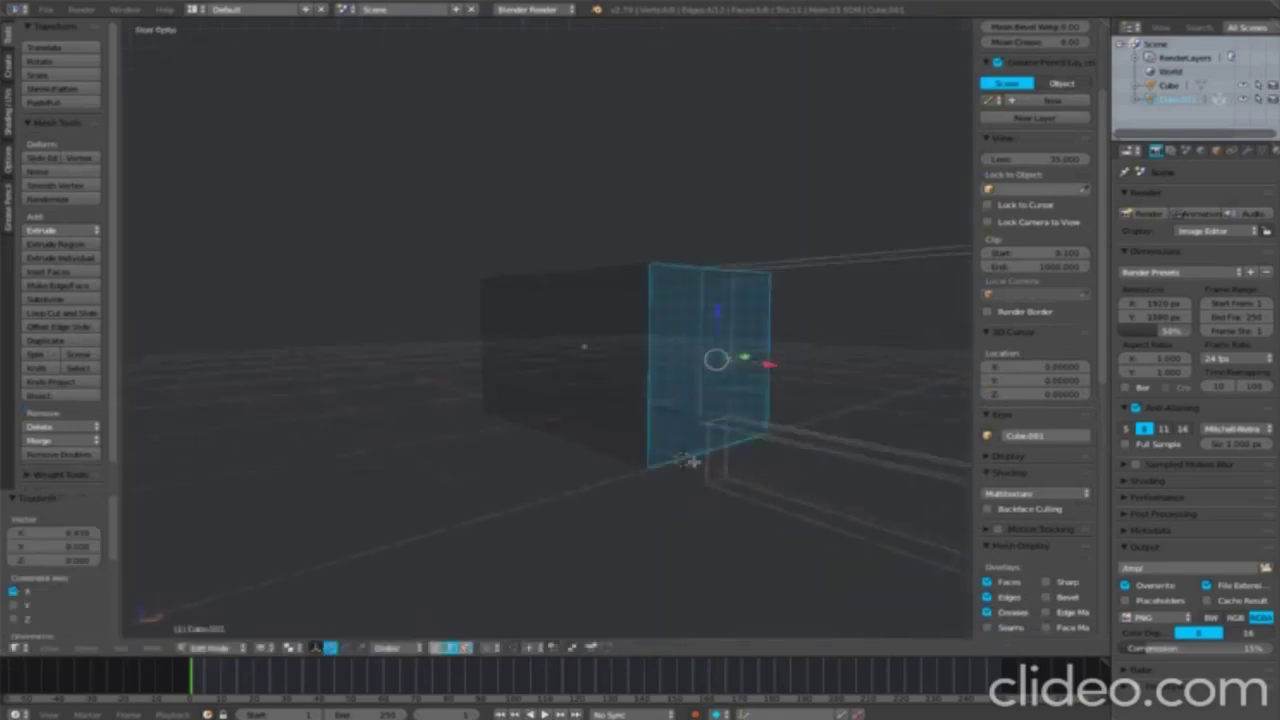
{"action": "key", "text": "KP_1"}
{"action": "key", "text": "shift+s"}
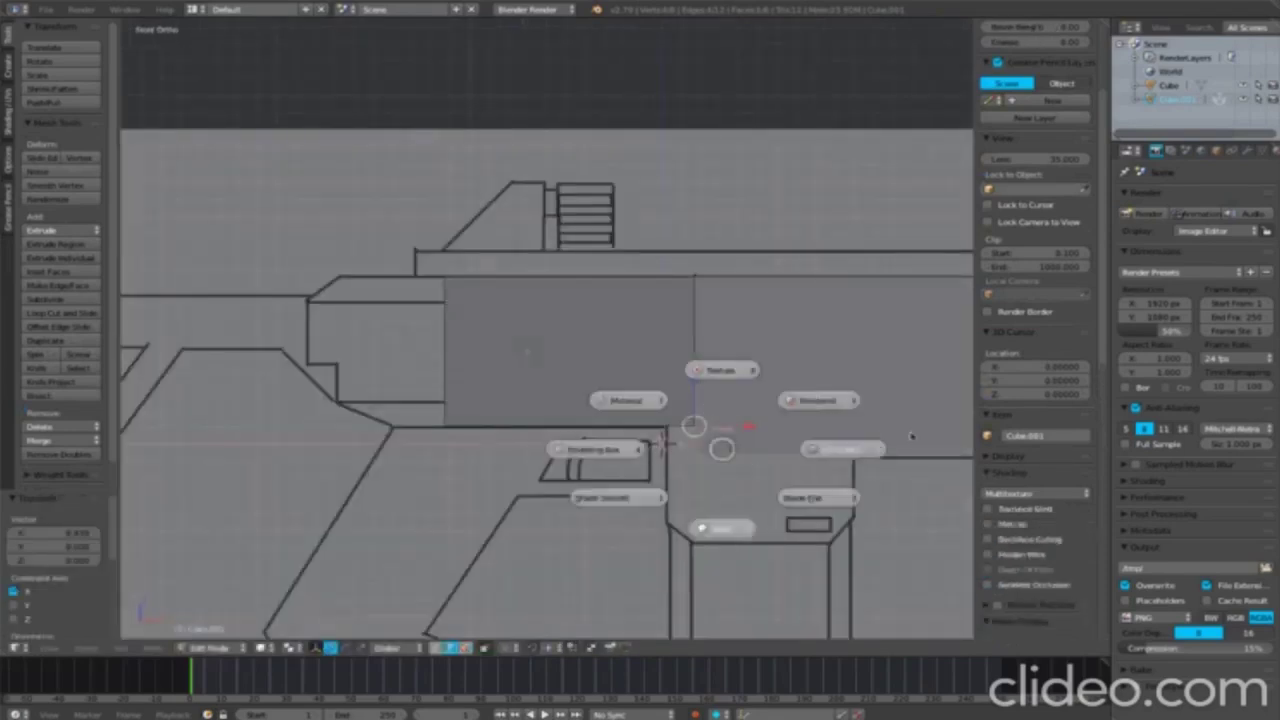
{"action": "left_click", "coordinate": [803, 428]}
Step: Move the selected face diagonally so the lower face angles like the reference
{"action": "key", "text": "Escape"}
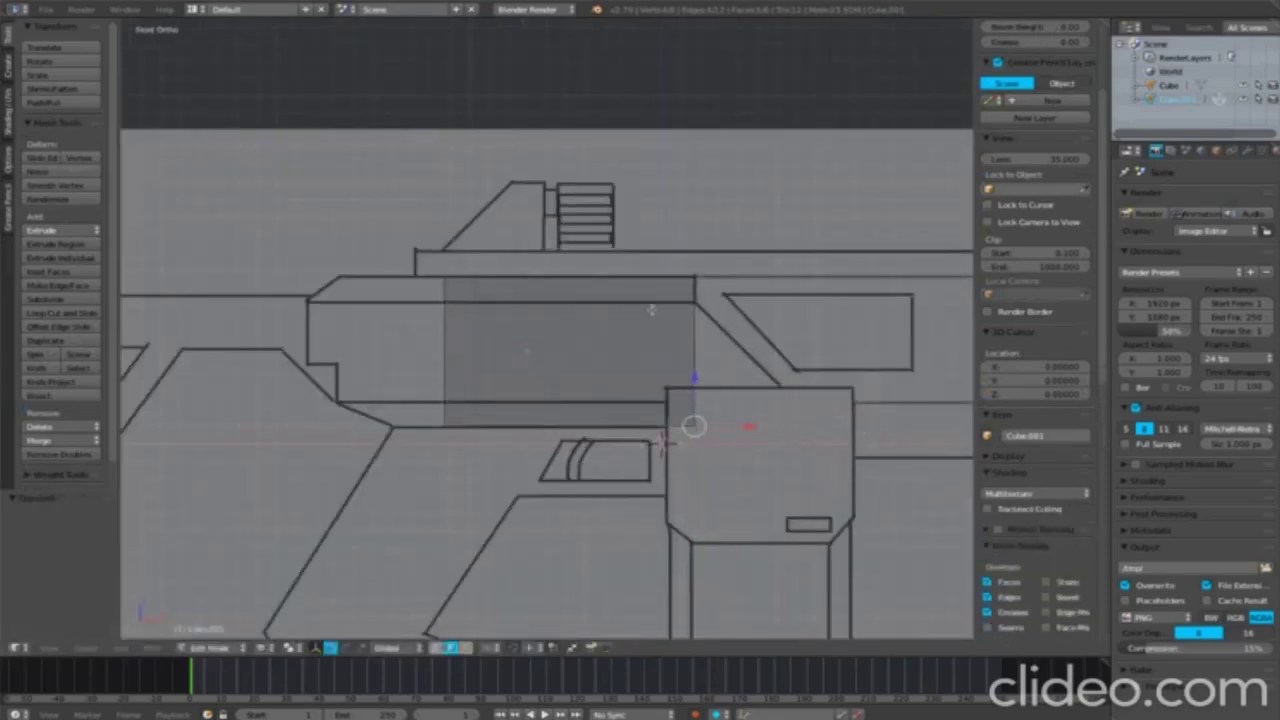
{"action": "key", "text": "g"}
{"action": "left_click", "coordinate": [885, 430]}
{"action": "scroll", "coordinate": [860, 420], "scroll_direction": "down", "scroll_amount": 2}
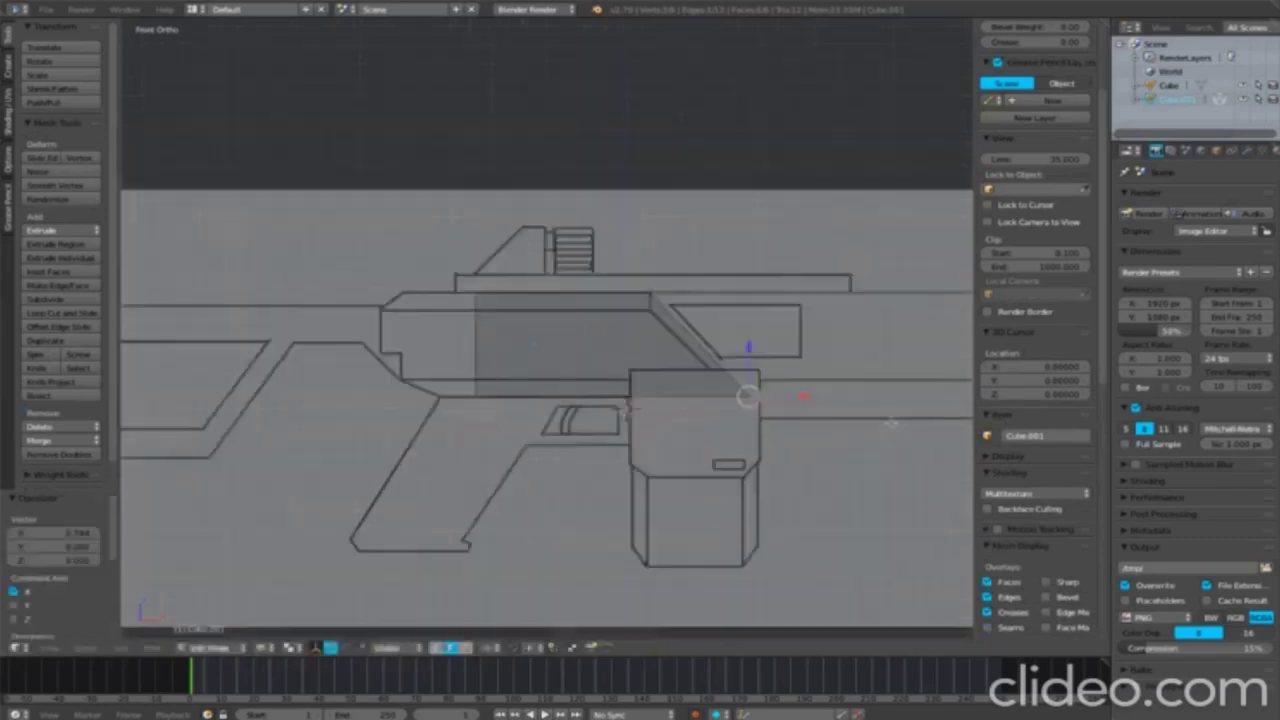
{"action": "scroll", "coordinate": [850, 415], "scroll_direction": "up", "scroll_amount": 2}
{"action": "scroll", "coordinate": [835, 412], "scroll_direction": "down", "scroll_amount": 4}
{"action": "scroll", "coordinate": [829, 410], "scroll_direction": "up", "scroll_amount": 2}
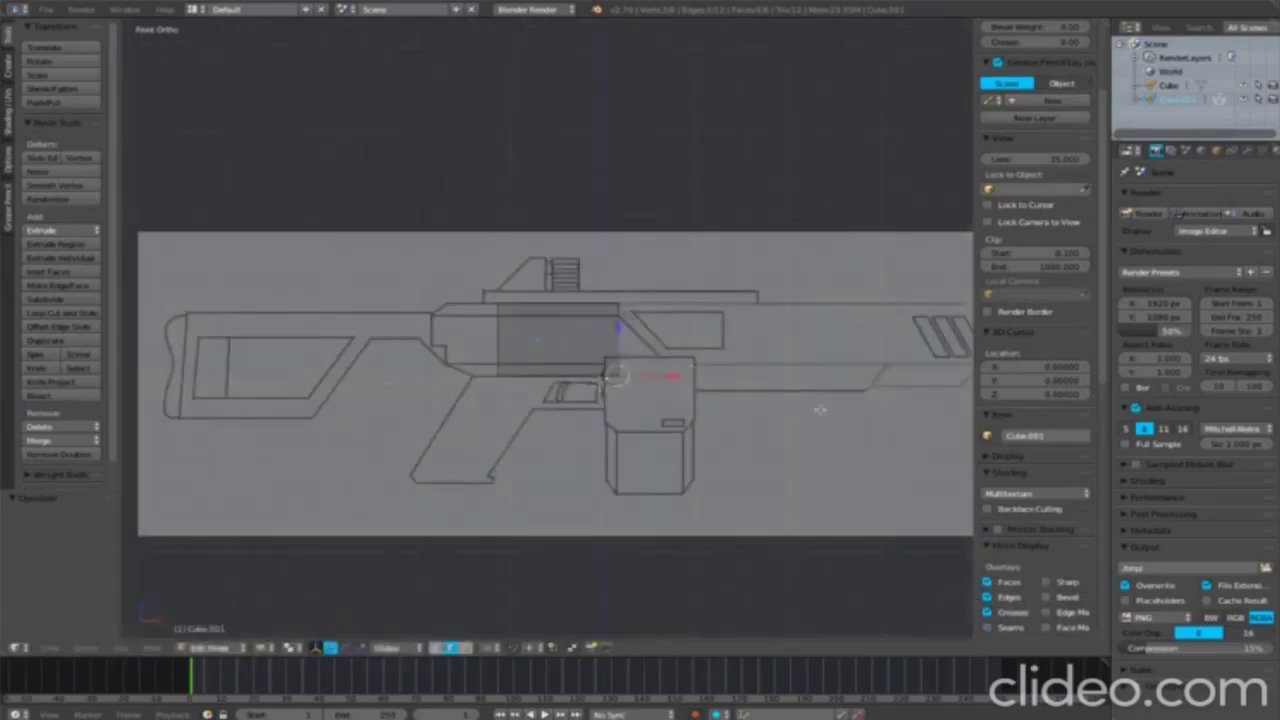
{"action": "scroll", "coordinate": [820, 410], "scroll_direction": "up", "scroll_amount": 3}
Step: Add a loop cut to the block and narrow the linked box along Y
{"action": "left_click", "coordinate": [484, 312]}
{"action": "mouse_move", "coordinate": [484, 312]}
{"action": "middle_mouse_down"}
{"action": "mouse_move", "coordinate": [640, 434]}
{"action": "mouse_move", "coordinate": [700, 430]}
{"action": "mouse_move", "coordinate": [603, 410]}
{"action": "mouse_move", "coordinate": [738, 400]}
{"action": "middle_mouse_up"}
{"action": "key", "text": "KP_1"}
{"action": "key", "text": "l"}
{"action": "key", "text": "s"}
{"action": "key", "text": "y"}
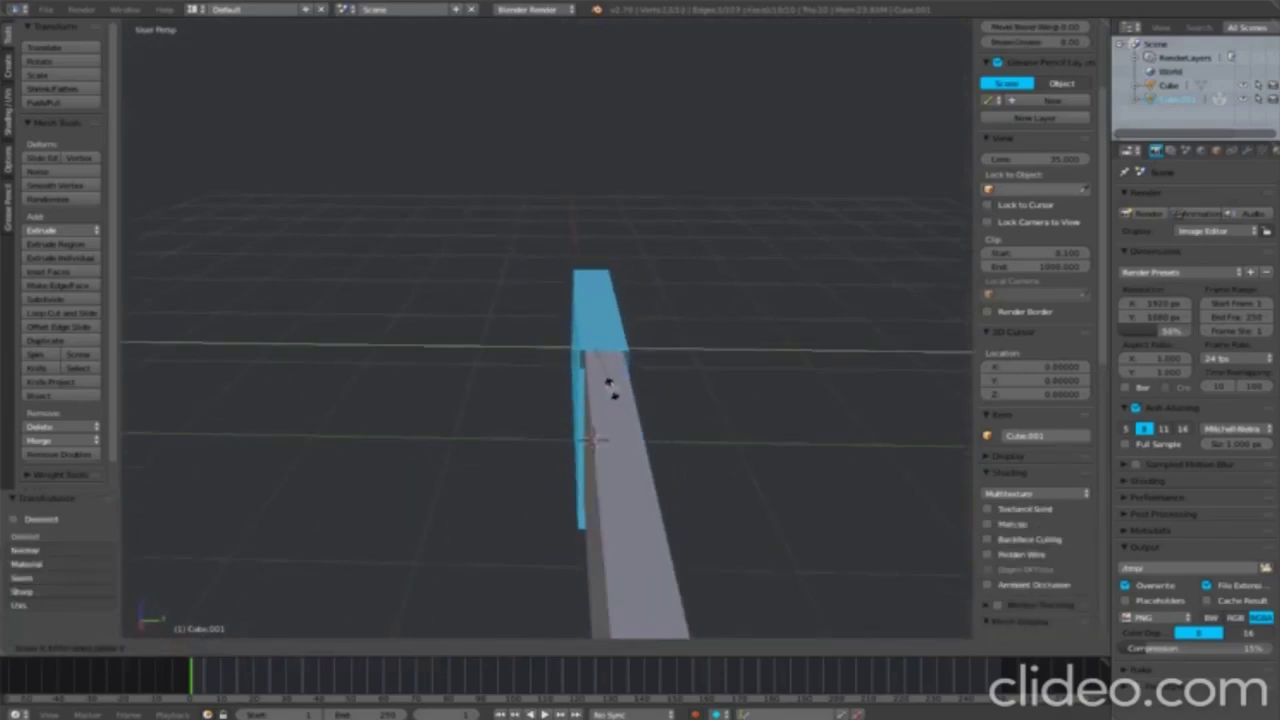
{"action": "left_click", "coordinate": [614, 388]}
{"action": "mouse_move", "coordinate": [649, 346]}
{"action": "middle_mouse_down"}
{"action": "mouse_move", "coordinate": [672, 386]}
{"action": "mouse_move", "coordinate": [771, 334]}
{"action": "mouse_move", "coordinate": [640, 360]}
{"action": "mouse_move", "coordinate": [543, 346]}
{"action": "middle_mouse_up"}
{"action": "key", "text": "KP_1"}
Step: Add another loop cut across the block and move its left edge into place
{"action": "scroll", "coordinate": [737, 385], "scroll_direction": "up", "scroll_amount": 3}
{"action": "key", "text": "KP_3"}
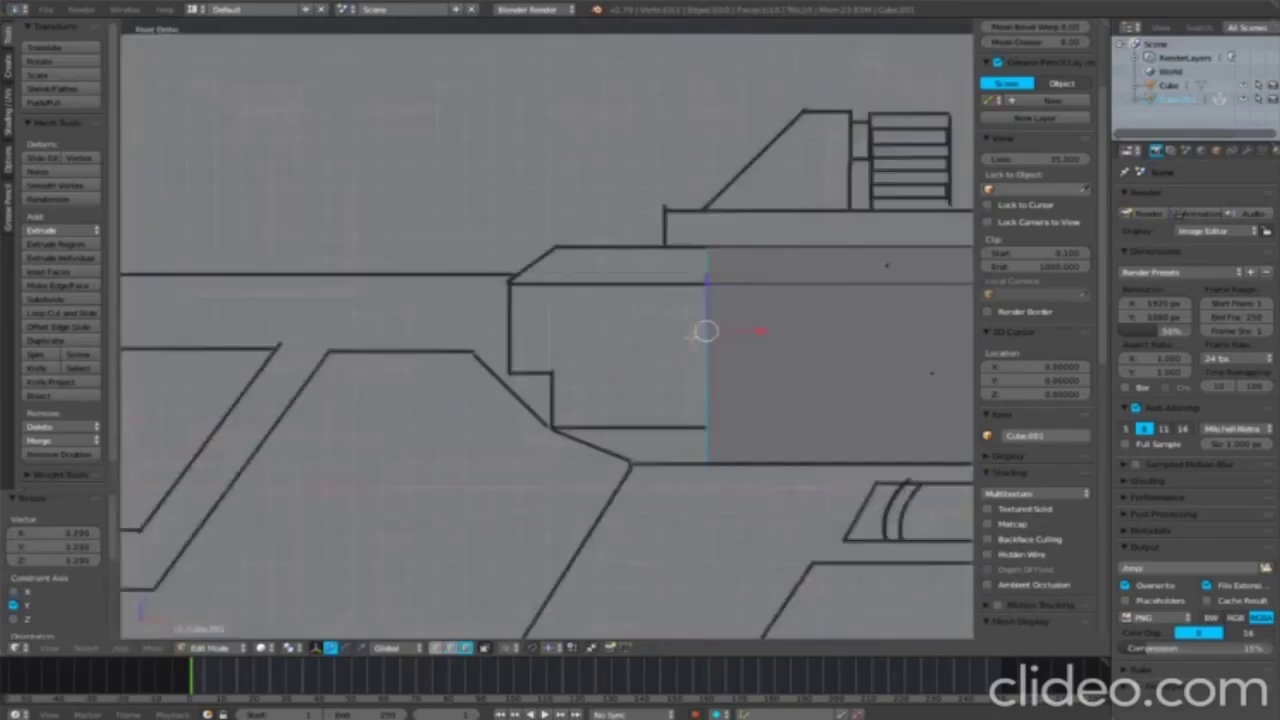
{"action": "key", "text": "s"}
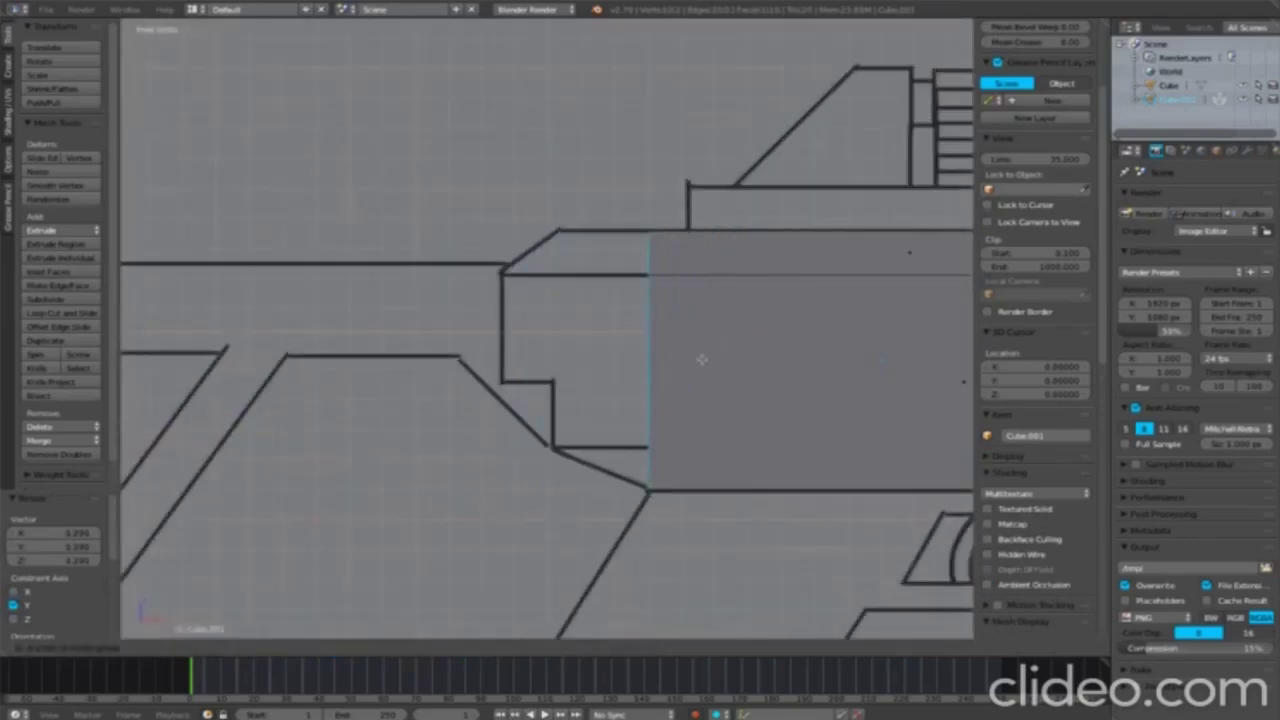
{"action": "left_click", "coordinate": [662, 445]}
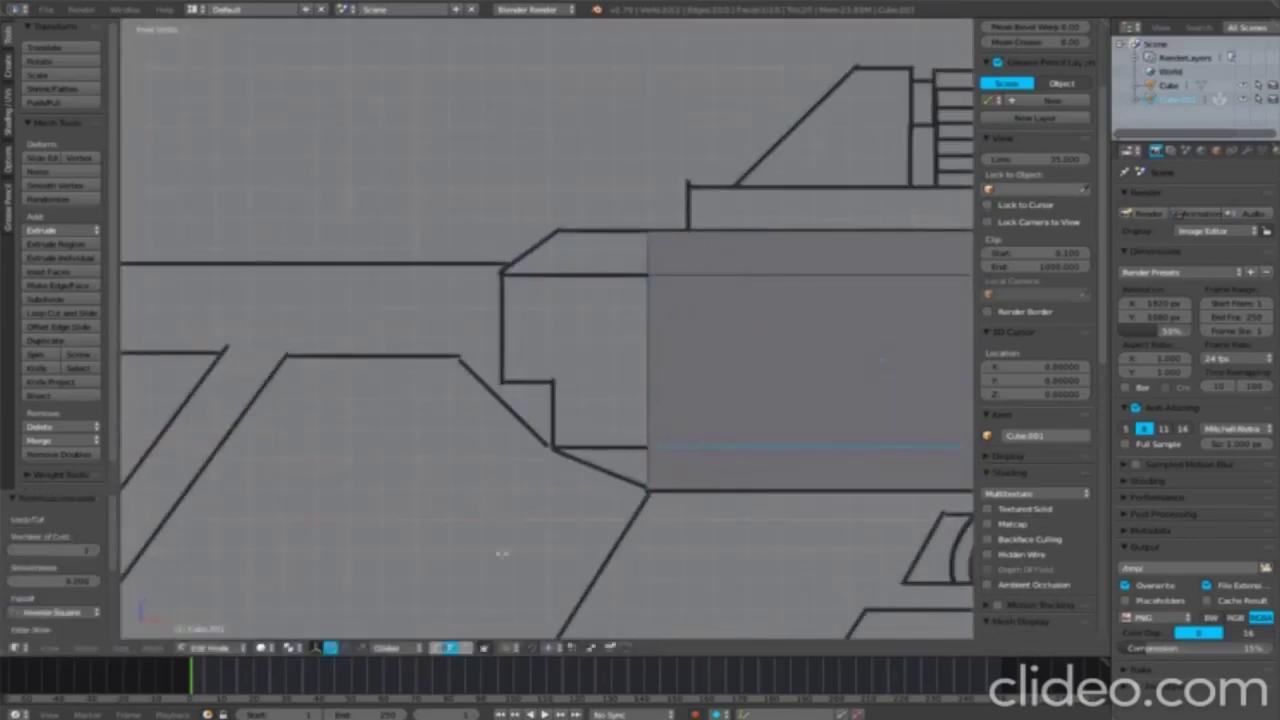
{"action": "left_click", "coordinate": [655, 376]}
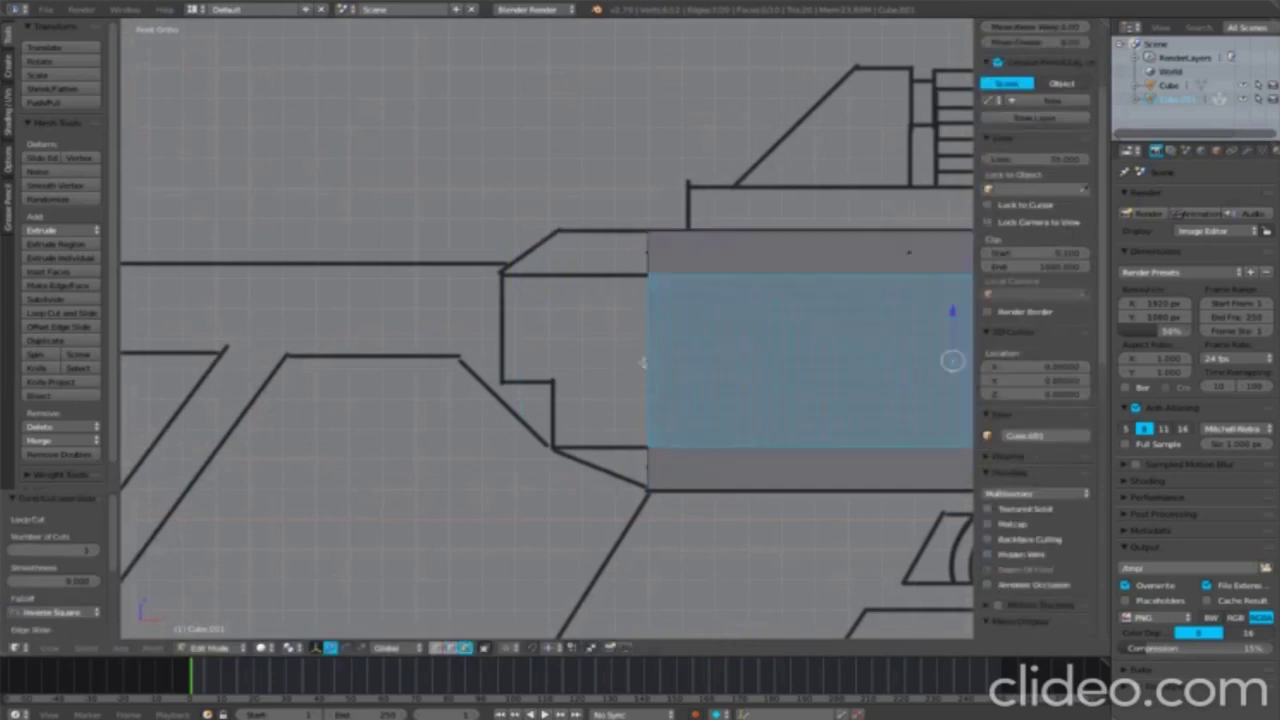
{"action": "key", "text": "g"}
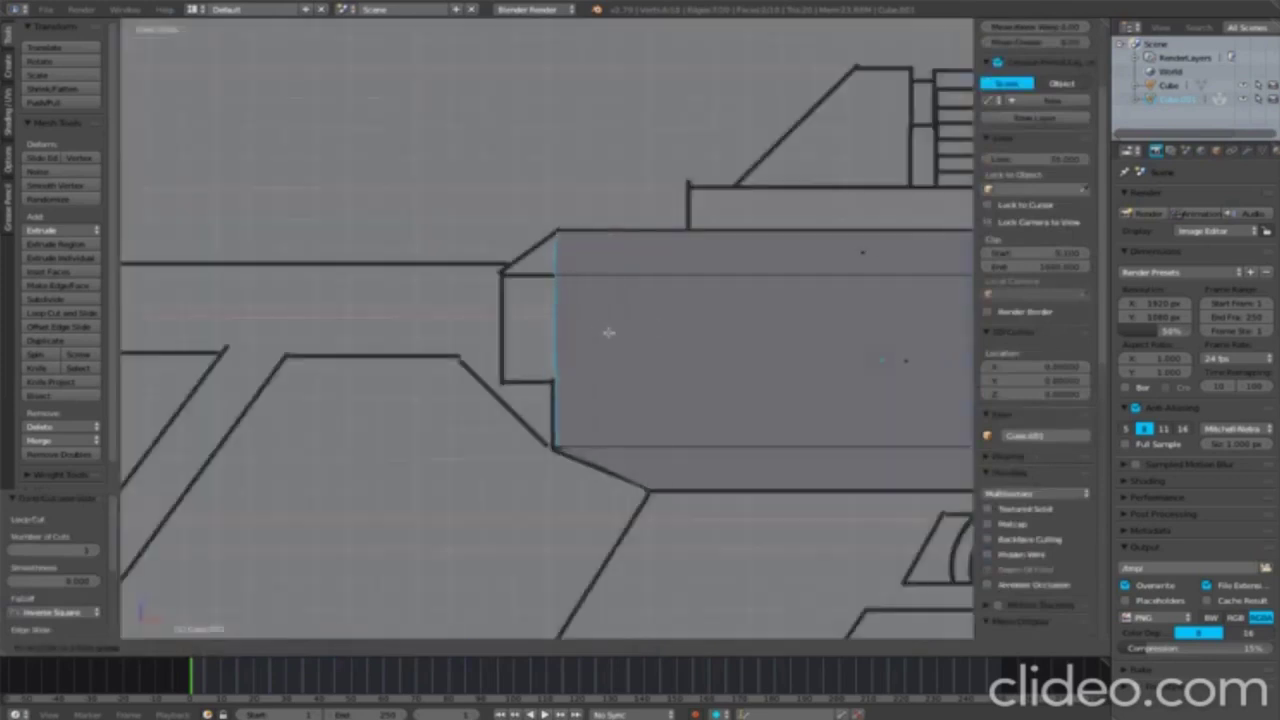
{"action": "left_click", "coordinate": [608, 332]}
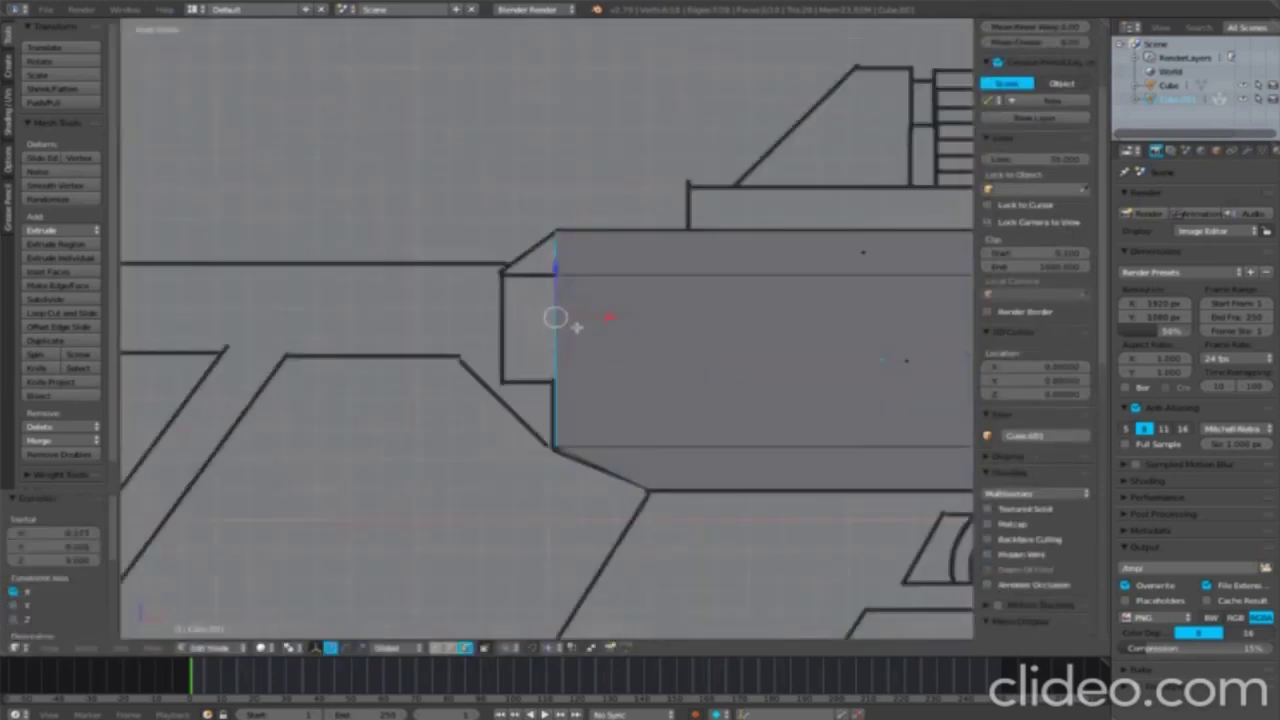
Step: Slide the front vertical edge along X to angle the front, add another loop cut, then check in perspective
{"action": "right_click", "coordinate": [608, 317]}
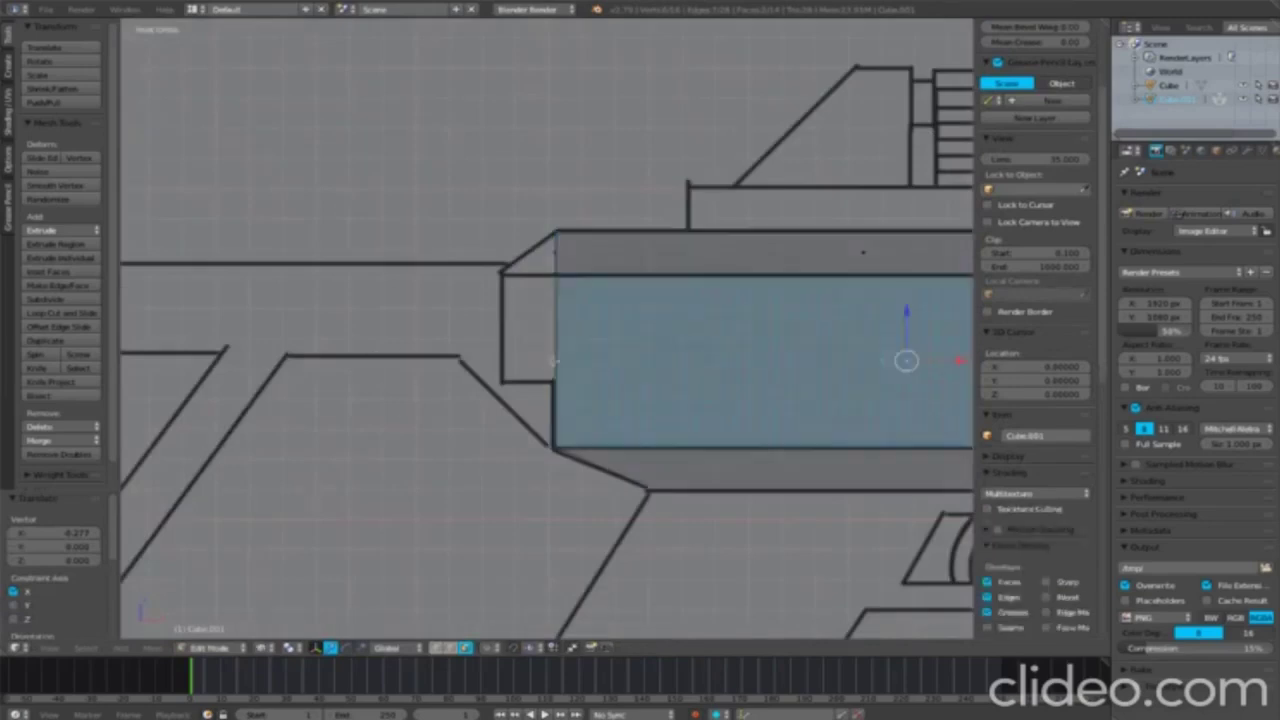
{"action": "right_click", "coordinate": [556, 366]}
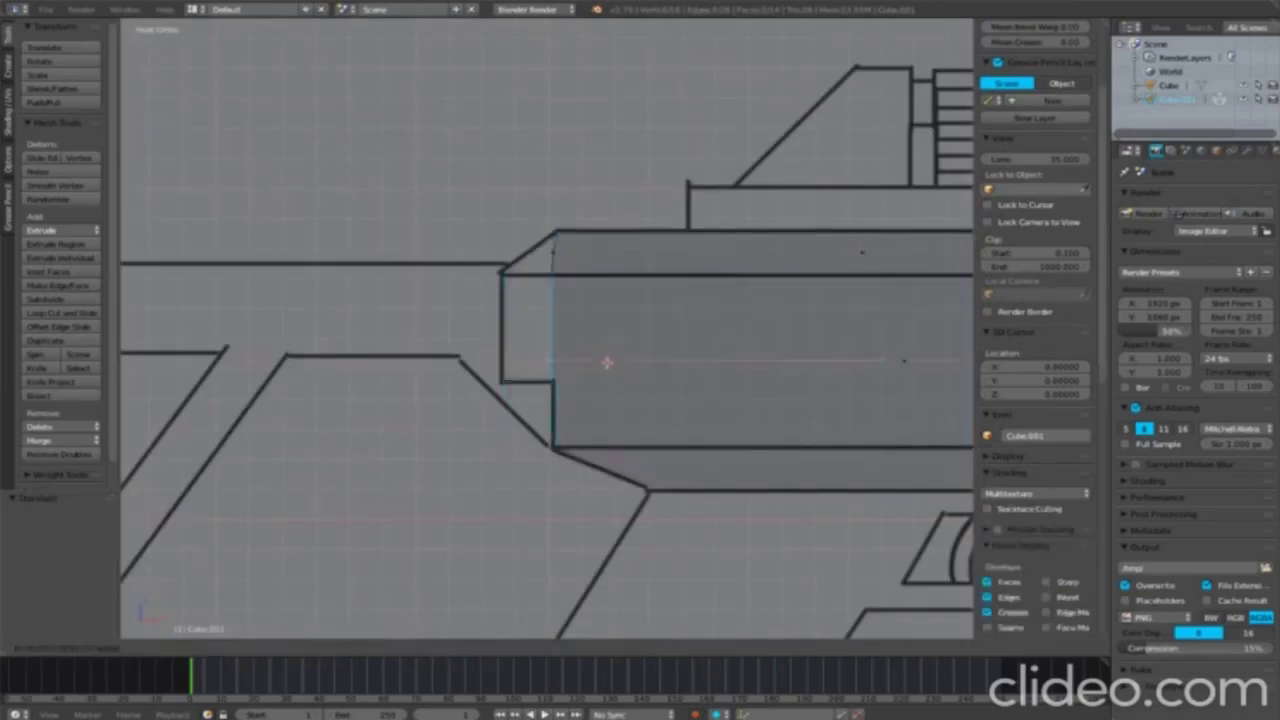
{"action": "left_click_drag", "start_coordinate": [607, 362], "coordinate": [605, 361]}
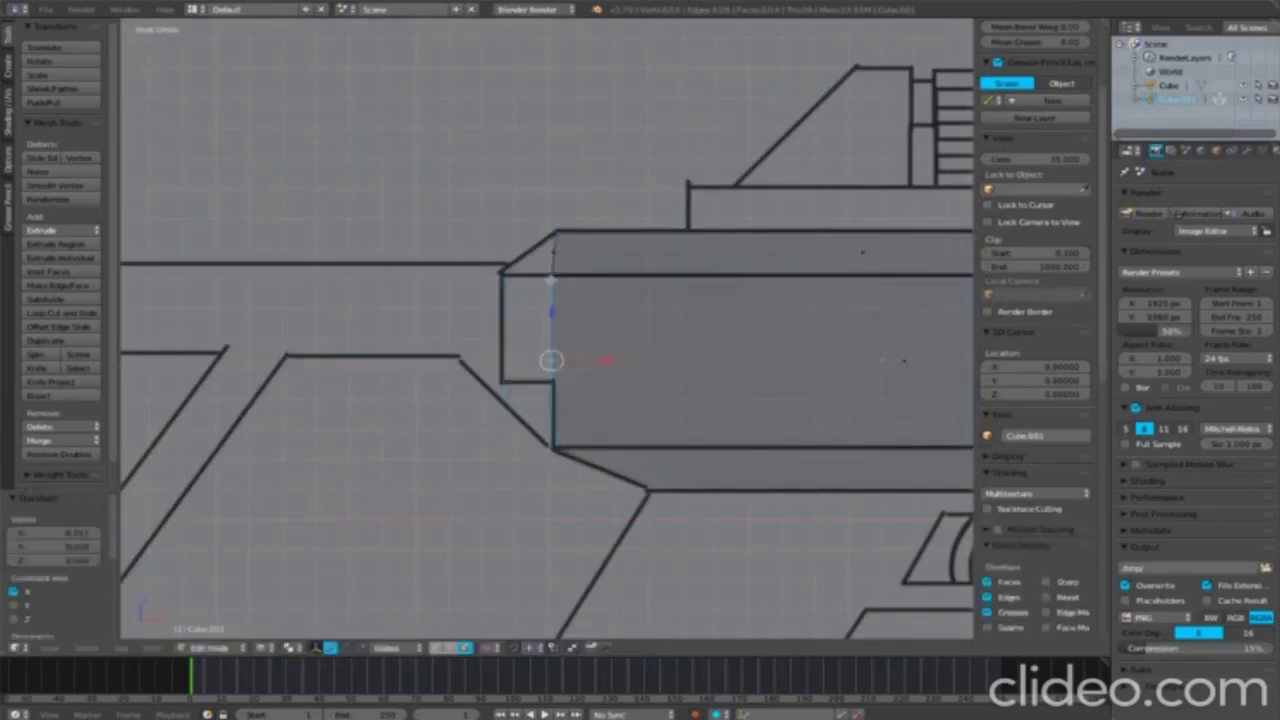
{"action": "left_click", "coordinate": [609, 322]}
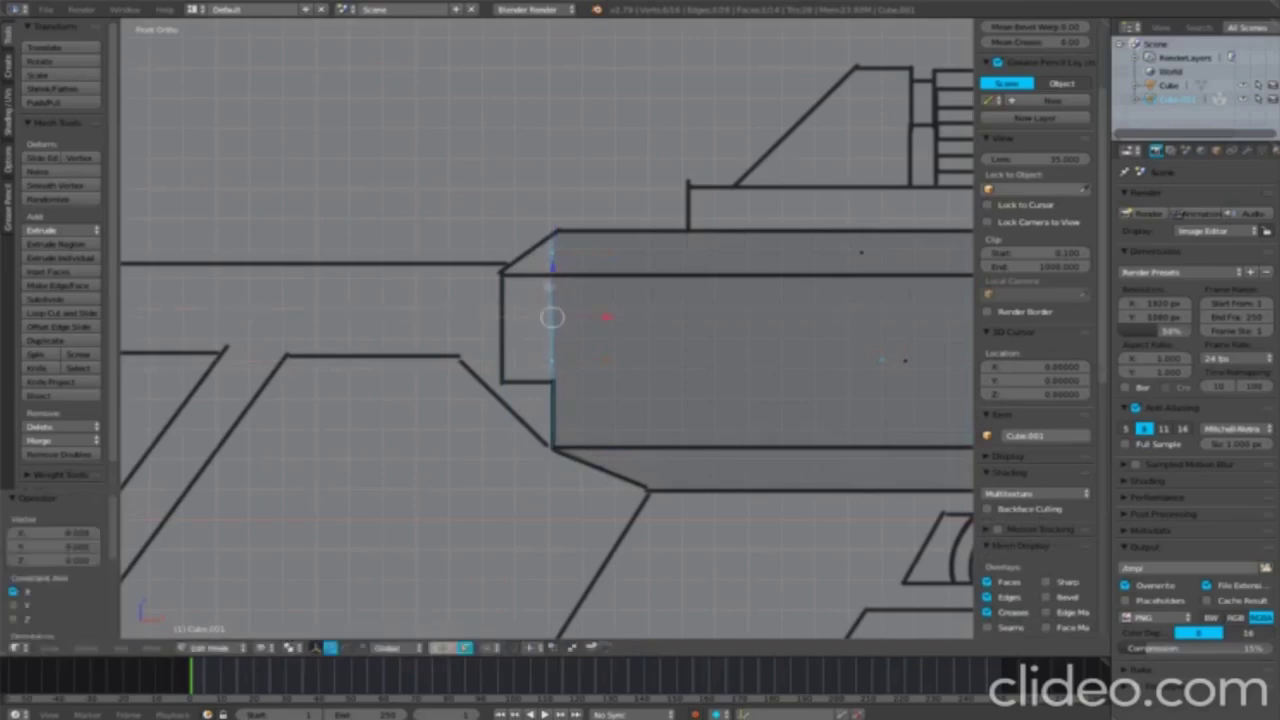
{"action": "left_click", "coordinate": [582, 384]}
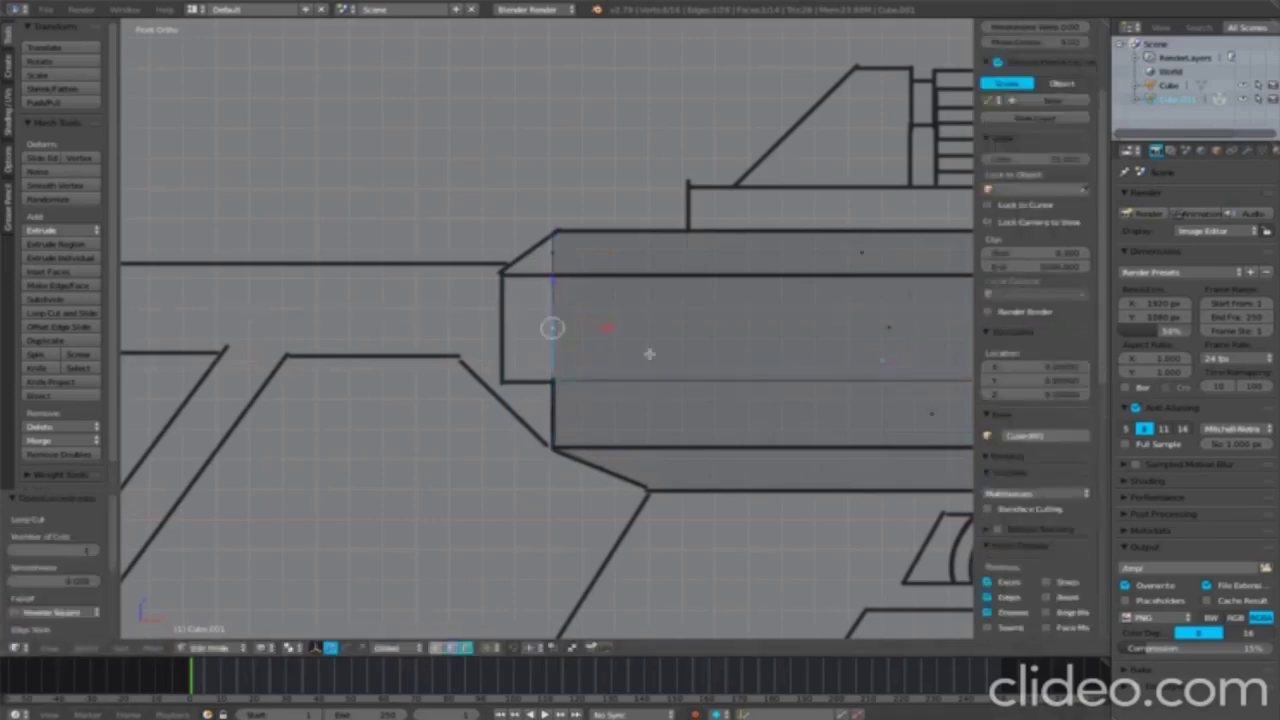
{"action": "left_click", "coordinate": [598, 330]}
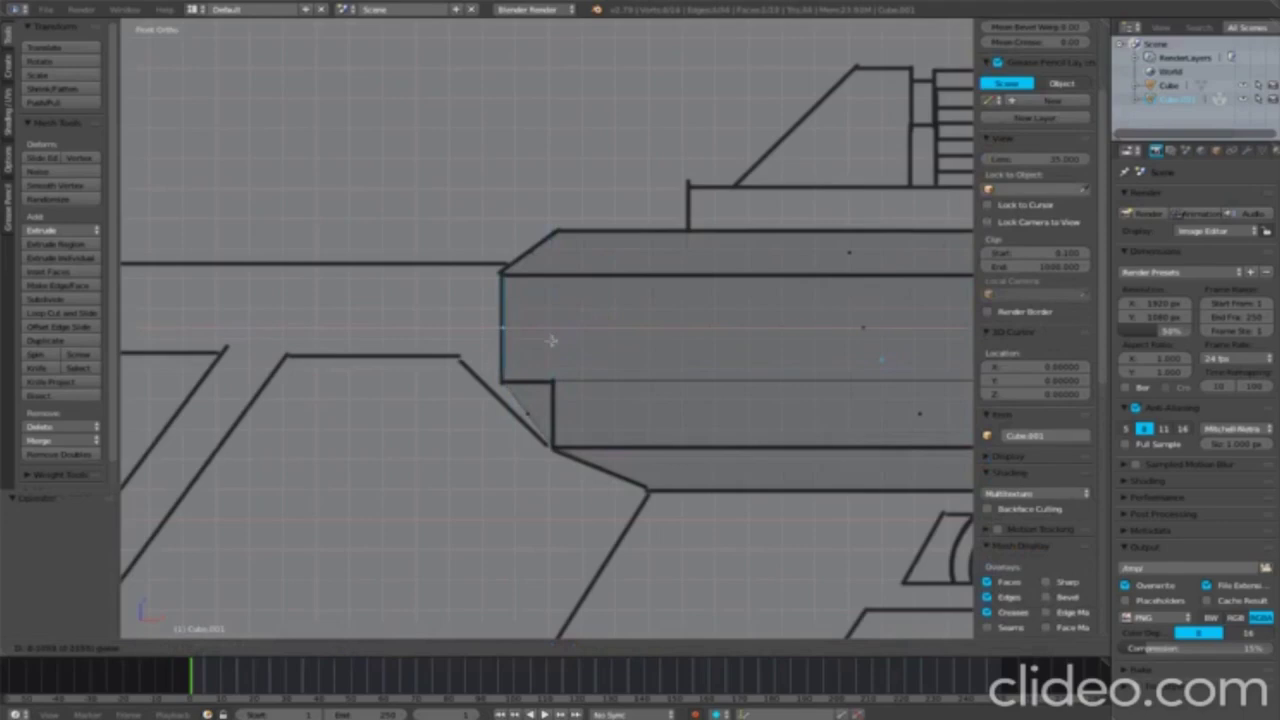
{"action": "key", "text": "q"}
{"action": "mouse_move", "coordinate": [551, 341]}
{"action": "middle_mouse_down"}
{"action": "mouse_move", "coordinate": [666, 443]}
{"action": "mouse_move", "coordinate": [831, 414]}
{"action": "mouse_move", "coordinate": [761, 427]}
{"action": "middle_mouse_up"}
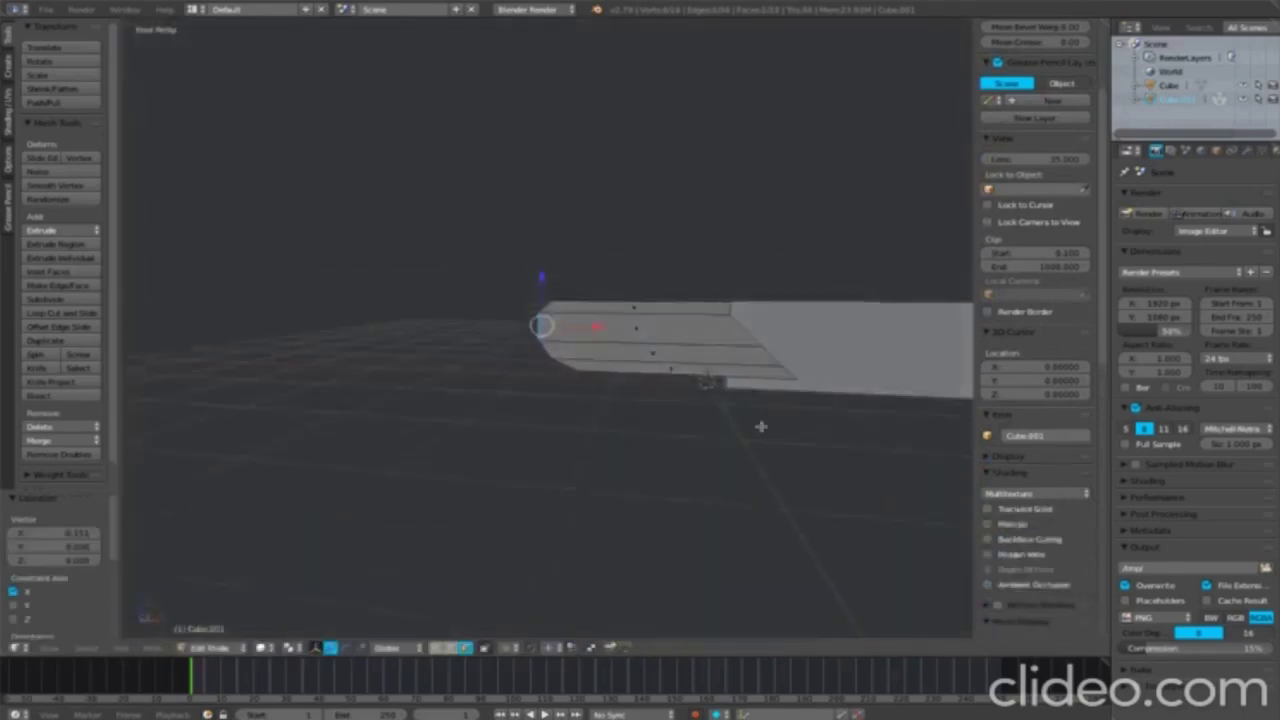
Step: Give the lower part of the rifle a material and set its colour to black
{"action": "key", "text": "q"}
{"action": "middle_click_drag", "start_coordinate": [771, 480], "coordinate": [754, 473]}
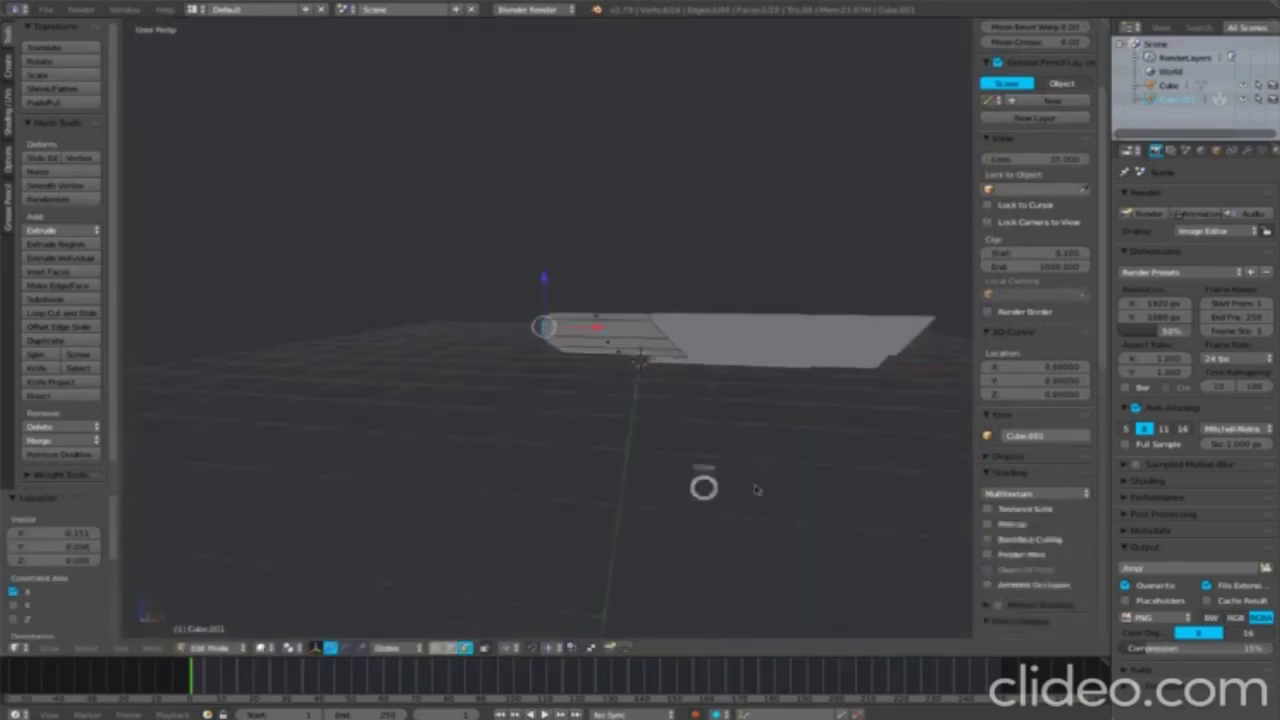
{"action": "key", "text": "Tab"}
{"action": "mouse_move", "coordinate": [757, 429]}
{"action": "middle_mouse_down"}
{"action": "mouse_move", "coordinate": [674, 457]}
{"action": "mouse_move", "coordinate": [491, 371]}
{"action": "middle_mouse_up"}
{"action": "left_click", "coordinate": [1201, 150]}
{"action": "left_click", "coordinate": [1128, 241]}
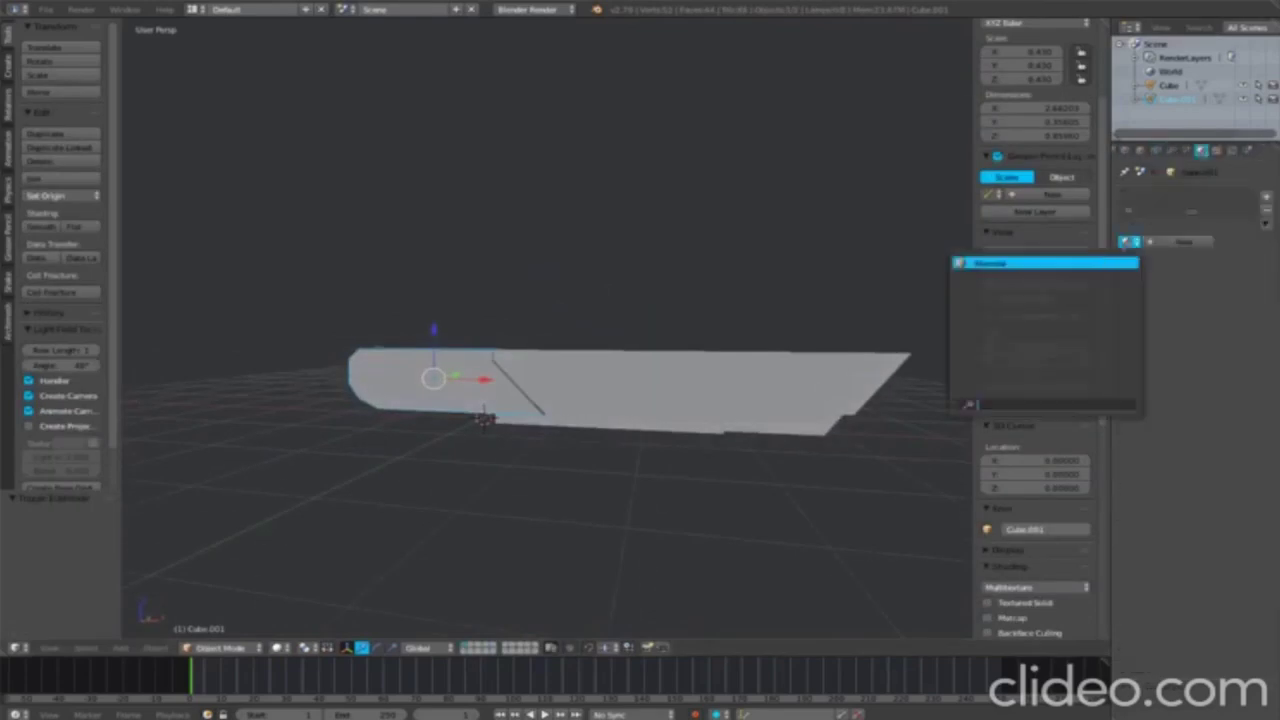
{"action": "left_click", "coordinate": [1100, 265]}
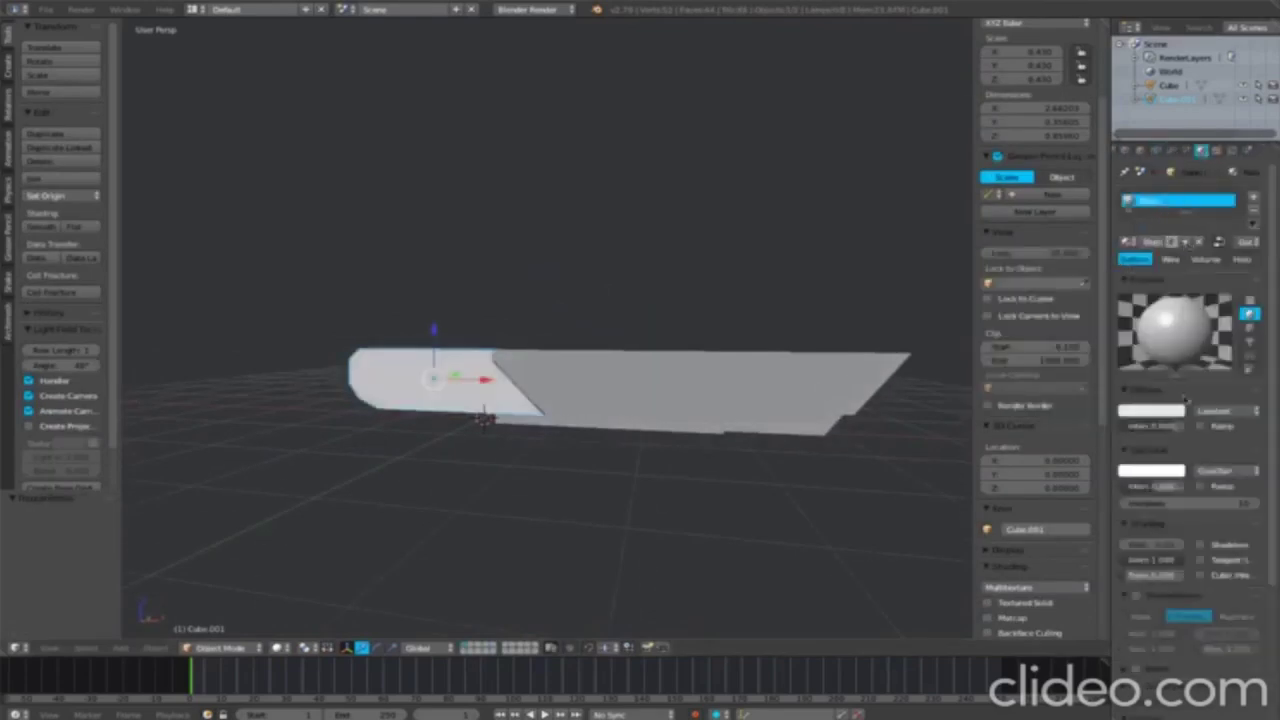
{"action": "left_click", "coordinate": [1150, 410]}
Step: Add a material slot to the long barrel and assign the Black material to its underside face
{"action": "right_click", "coordinate": [700, 395]}
{"action": "key", "text": "Tab"}
{"action": "scroll", "coordinate": [600, 420], "scroll_direction": "up", "scroll_amount": 2}
{"action": "right_click", "coordinate": [600, 440]}
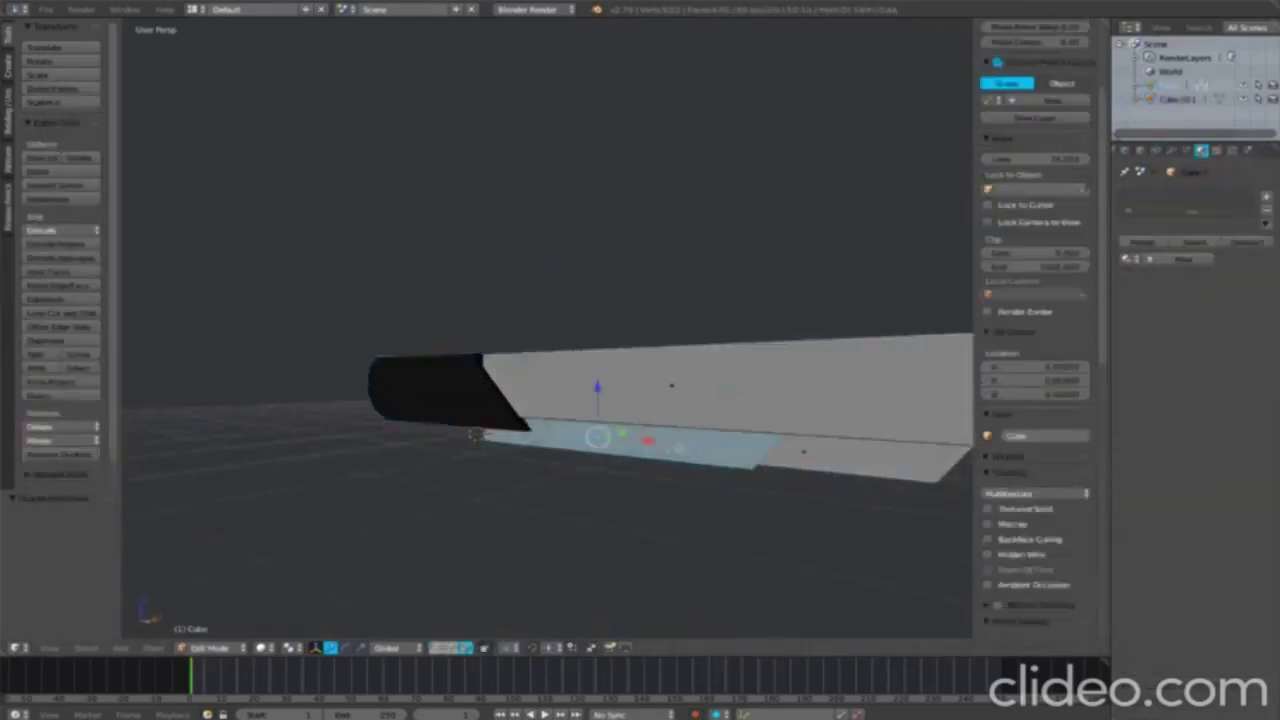
{"action": "left_click", "coordinate": [1136, 258]}
{"action": "left_click", "coordinate": [1000, 284]}
{"action": "left_click", "coordinate": [1263, 198]}
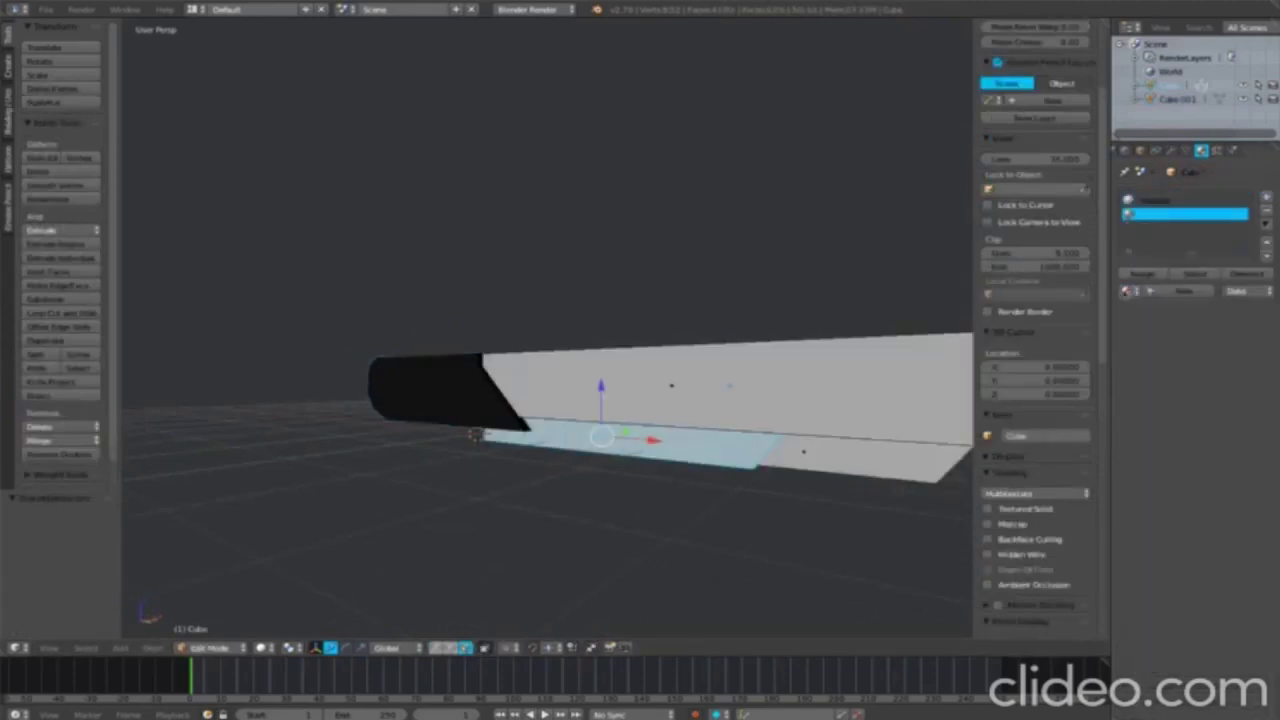
{"action": "left_click", "coordinate": [1129, 291]}
{"action": "left_click", "coordinate": [1045, 313]}
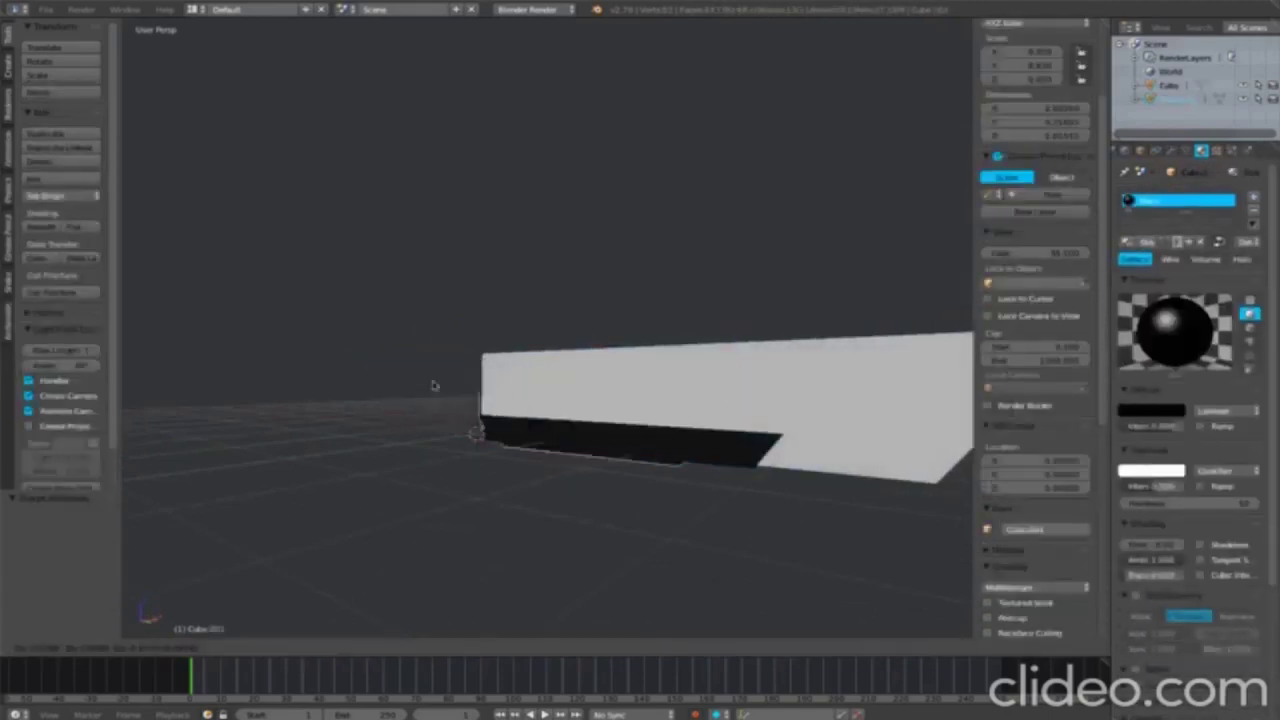
Step: Adjust the brightness of the barrel's diffuse colour
{"action": "scroll", "coordinate": [676, 370], "scroll_direction": "up", "scroll_amount": 2}
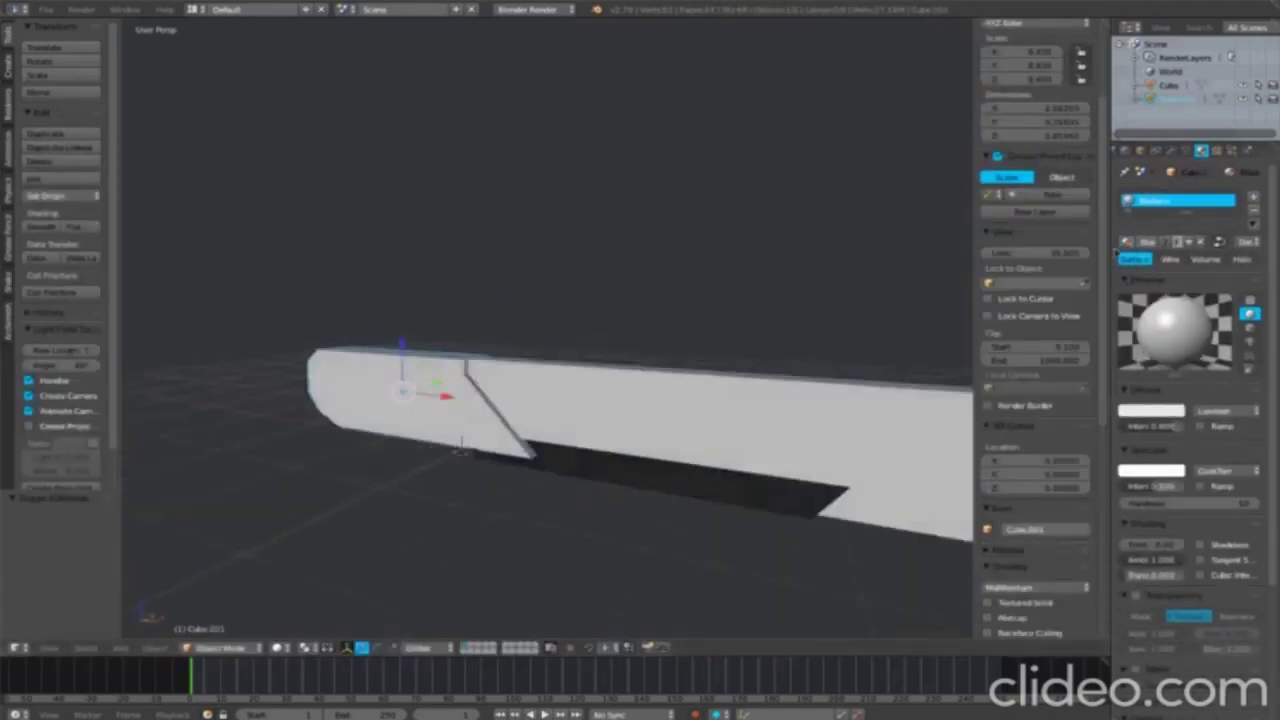
{"action": "right_click", "coordinate": [826, 440]}
{"action": "left_click", "coordinate": [1150, 442]}
{"action": "mouse_move", "coordinate": [1172, 290]}
{"action": "left_mouse_down"}
{"action": "mouse_move", "coordinate": [1172, 354]}
{"action": "mouse_move", "coordinate": [1172, 268]}
{"action": "left_mouse_up"}
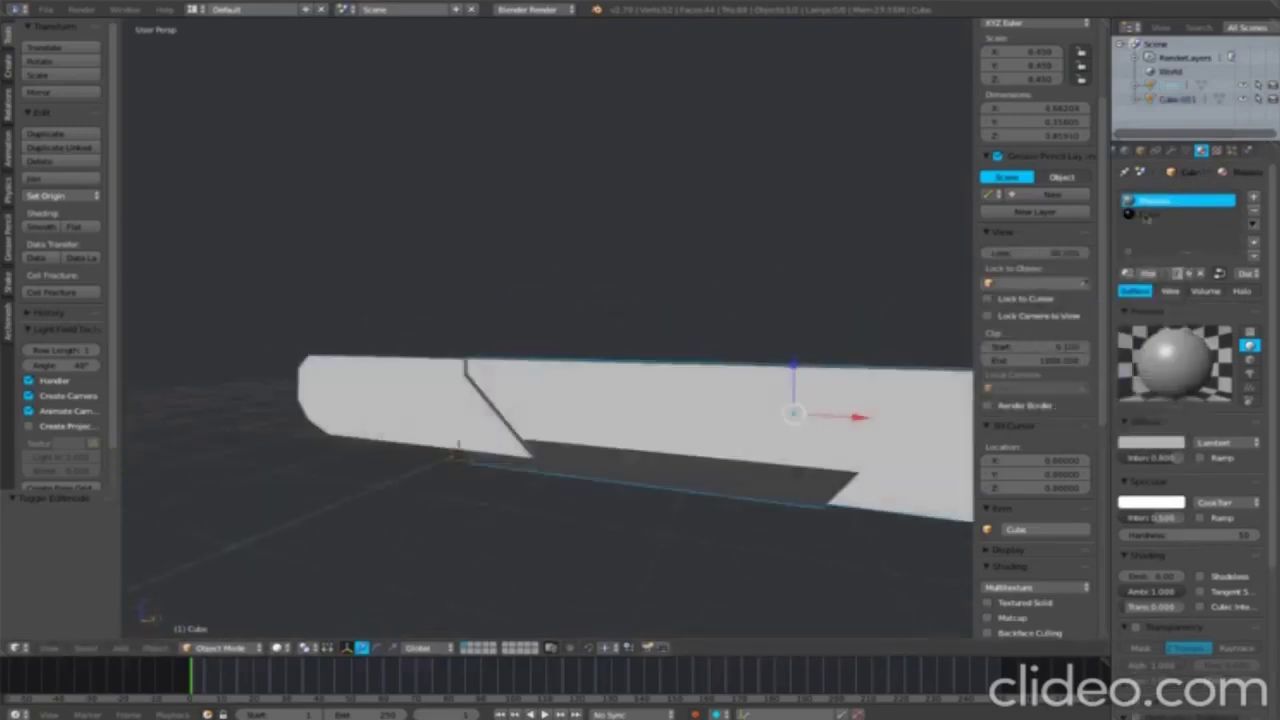
Step: Select the receiver mesh Cube.001 and enter Edit Mode
{"action": "scroll", "coordinate": [783, 540], "scroll_direction": "down", "scroll_amount": 3}
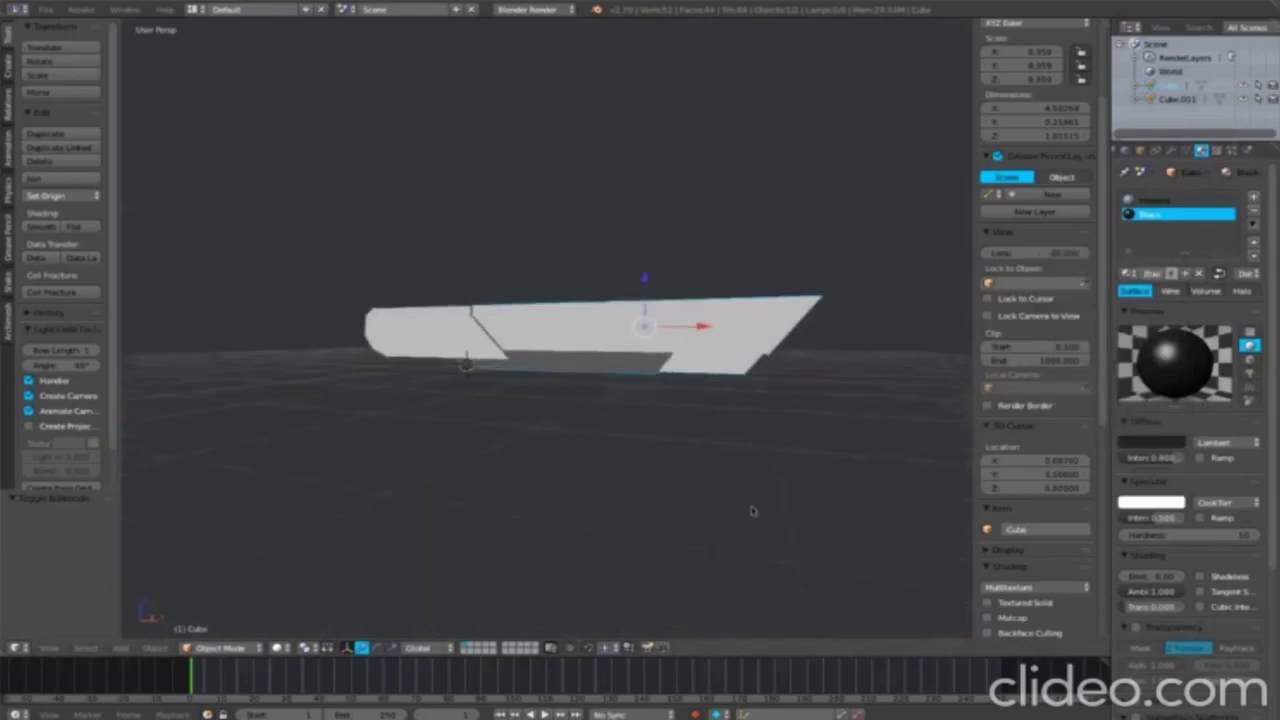
{"action": "middle_click_drag", "start_coordinate": [751, 511], "coordinate": [590, 398]}
{"action": "right_click", "coordinate": [243, 240]}
{"action": "mouse_move", "coordinate": [243, 240]}
{"action": "middle_mouse_down"}
{"action": "mouse_move", "coordinate": [417, 283]}
{"action": "mouse_move", "coordinate": [566, 277]}
{"action": "mouse_move", "coordinate": [519, 336]}
{"action": "middle_mouse_up"}
{"action": "key", "text": "Tab"}
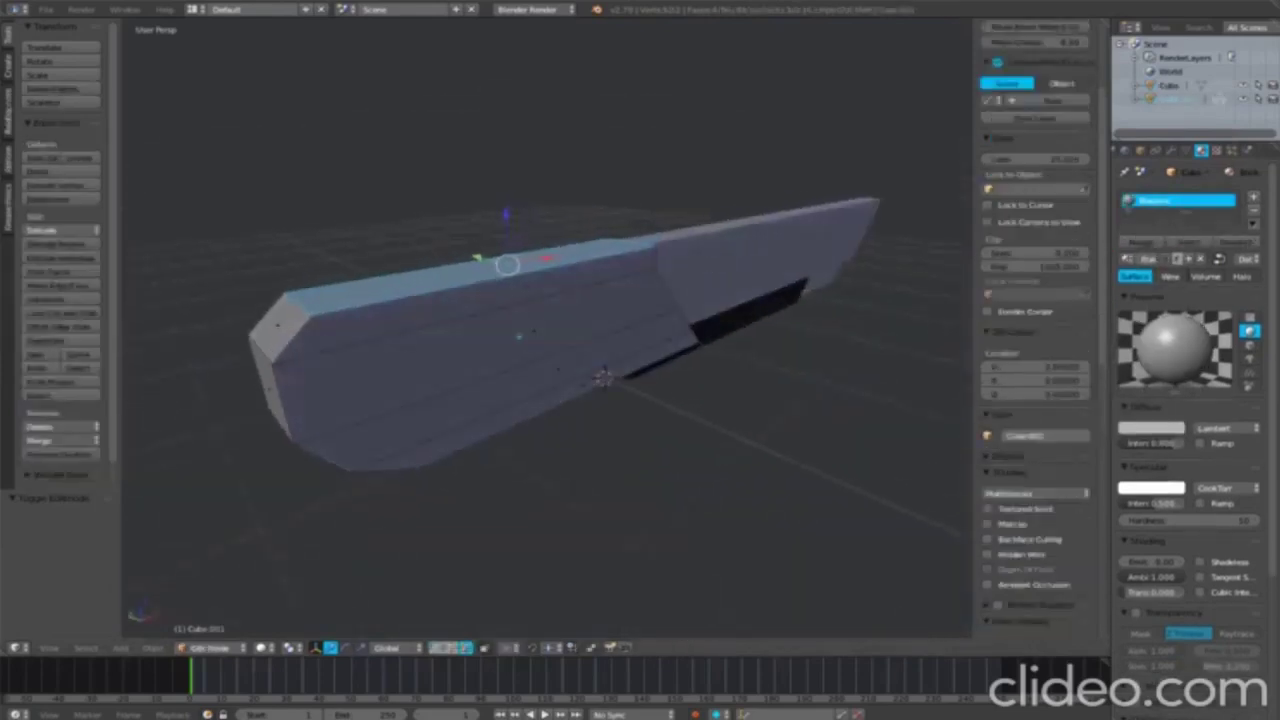
Step: In front view, raise the receiver's top face along Z and extrude it upward again
{"action": "key", "text": "KP_1"}
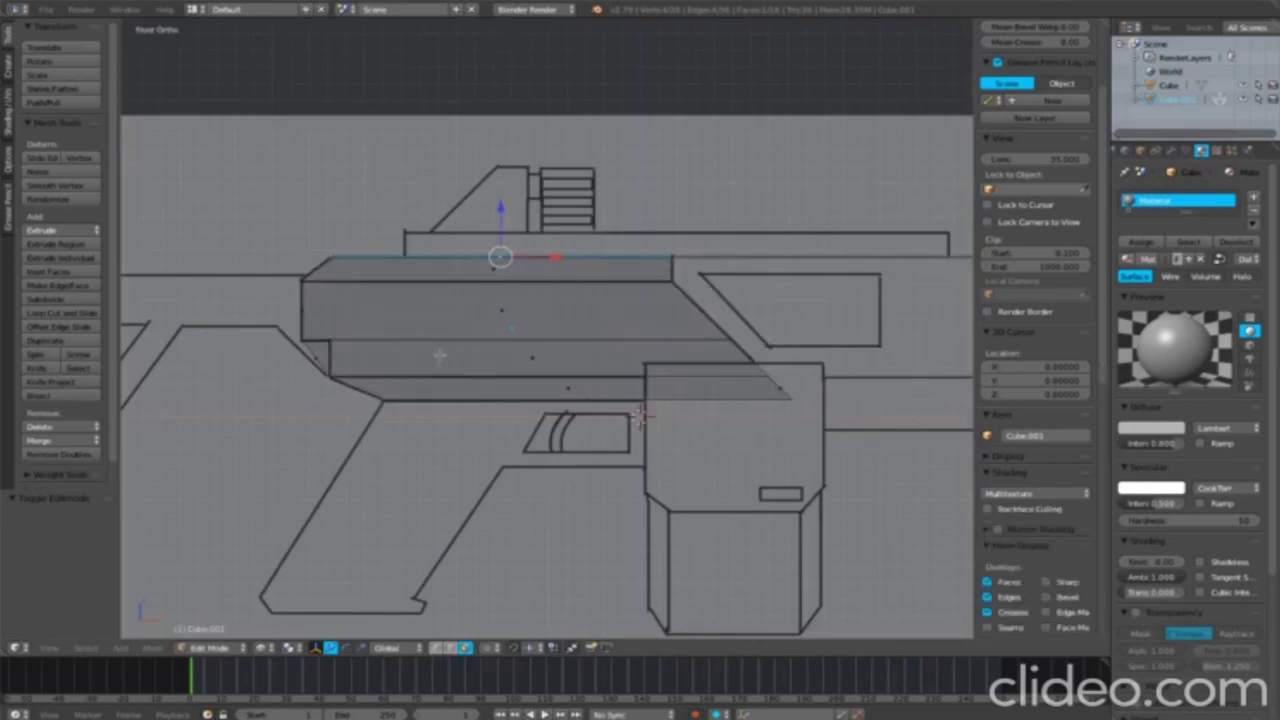
{"action": "mouse_move", "coordinate": [438, 354]}
{"action": "middle_mouse_down"}
{"action": "mouse_move", "coordinate": [343, 443]}
{"action": "mouse_move", "coordinate": [394, 406]}
{"action": "mouse_move", "coordinate": [523, 391]}
{"action": "mouse_move", "coordinate": [744, 289]}
{"action": "mouse_move", "coordinate": [741, 200]}
{"action": "middle_mouse_up"}
{"action": "key", "text": "g"}
{"action": "key", "text": "z"}
{"action": "left_click", "coordinate": [741, 187]}
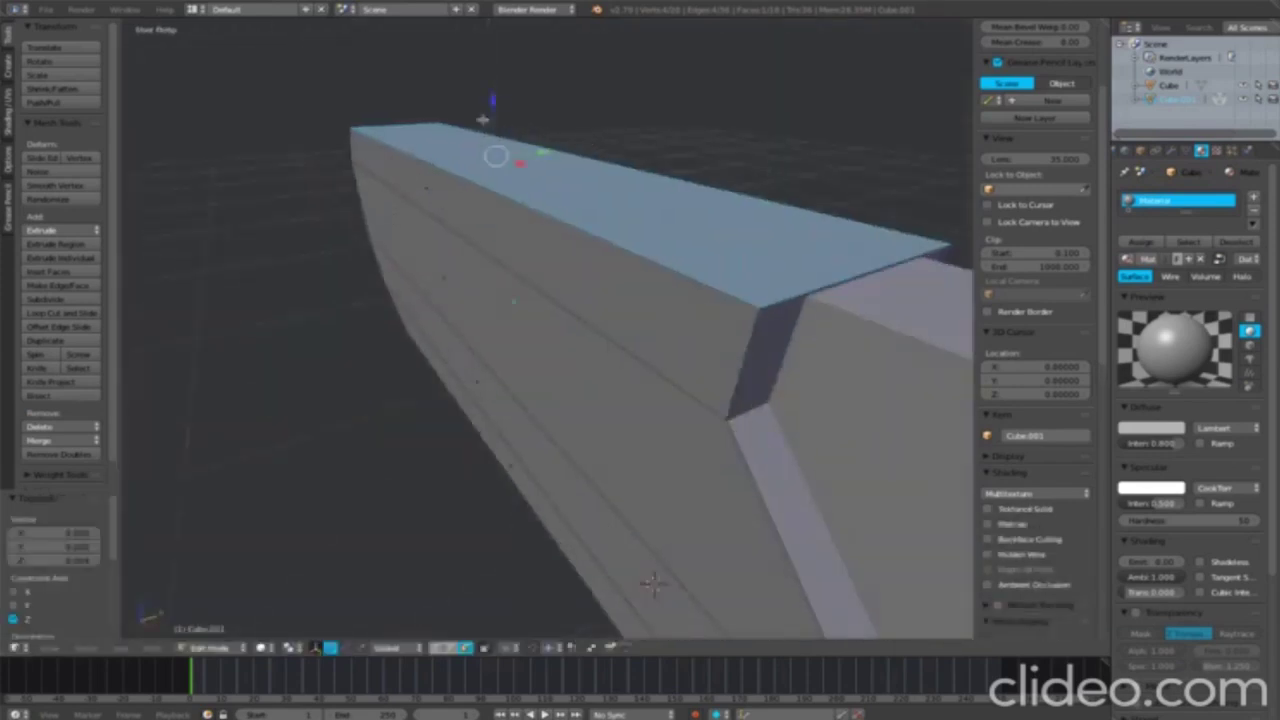
{"action": "key", "text": "KP_1"}
{"action": "key", "text": "g"}
{"action": "key", "text": "z"}
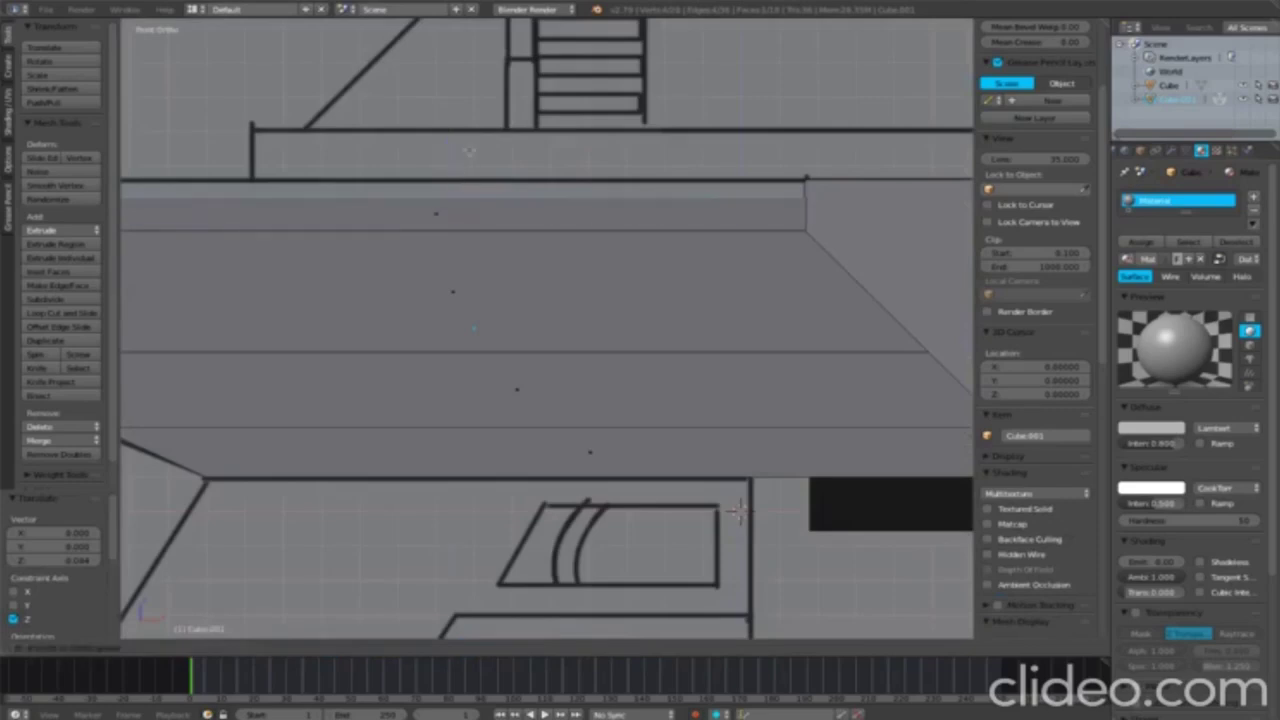
{"action": "left_click", "coordinate": [737, 512]}
{"action": "middle_click_drag", "start_coordinate": [737, 512], "coordinate": [592, 590]}
{"action": "key", "text": "e"}
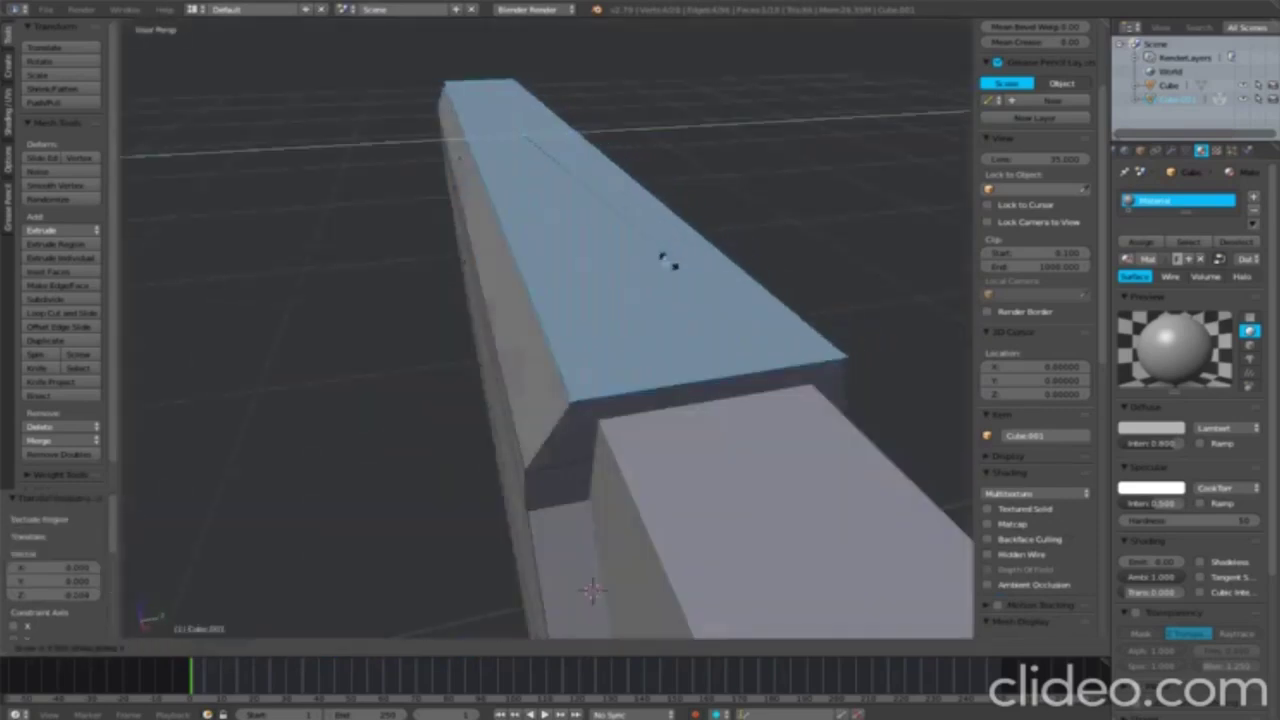
{"action": "left_click", "coordinate": [595, 196]}
Step: Bevel the receiver's upper slanted edge strip, inspect it, then undo recent changes
{"action": "mouse_move", "coordinate": [595, 196]}
{"action": "middle_mouse_down"}
{"action": "mouse_move", "coordinate": [528, 309]}
{"action": "mouse_move", "coordinate": [677, 317]}
{"action": "mouse_move", "coordinate": [644, 318]}
{"action": "middle_mouse_up"}
{"action": "key", "text": "g"}
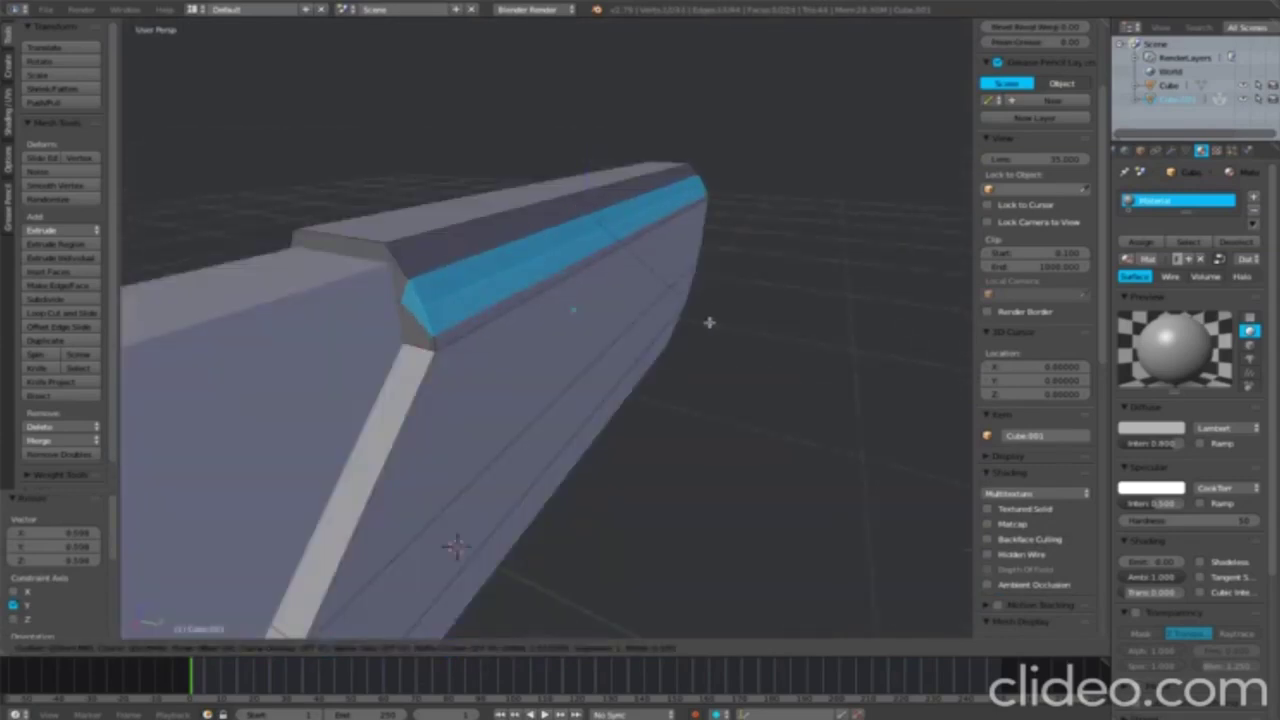
{"action": "left_click", "coordinate": [455, 545]}
{"action": "middle_click_drag", "start_coordinate": [455, 545], "coordinate": [517, 562]}
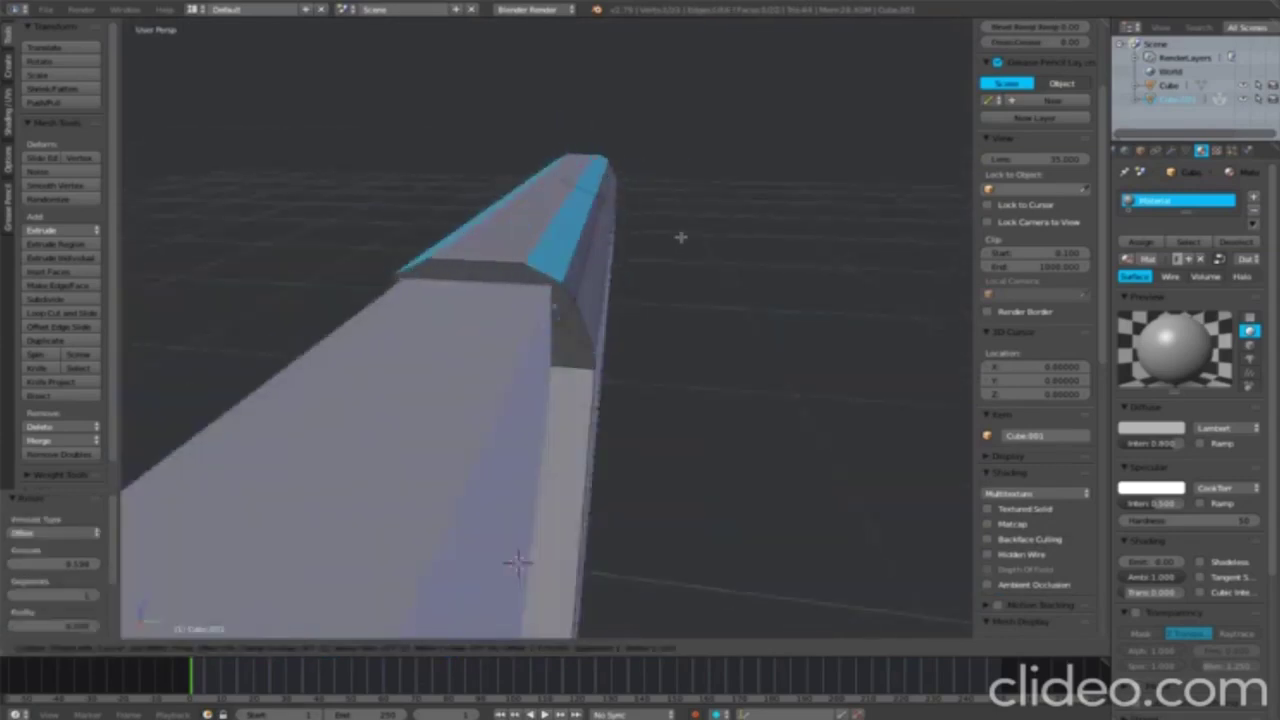
{"action": "mouse_move", "coordinate": [680, 237]}
{"action": "middle_mouse_down"}
{"action": "mouse_move", "coordinate": [449, 283]}
{"action": "mouse_move", "coordinate": [543, 251]}
{"action": "mouse_move", "coordinate": [636, 315]}
{"action": "mouse_move", "coordinate": [700, 320]}
{"action": "middle_mouse_up"}
{"action": "key", "text": "ctrl+z"}
Step: Undo the face edits on the black piece to restore it as a flat slab
{"action": "key", "text": "ctrl+z"}
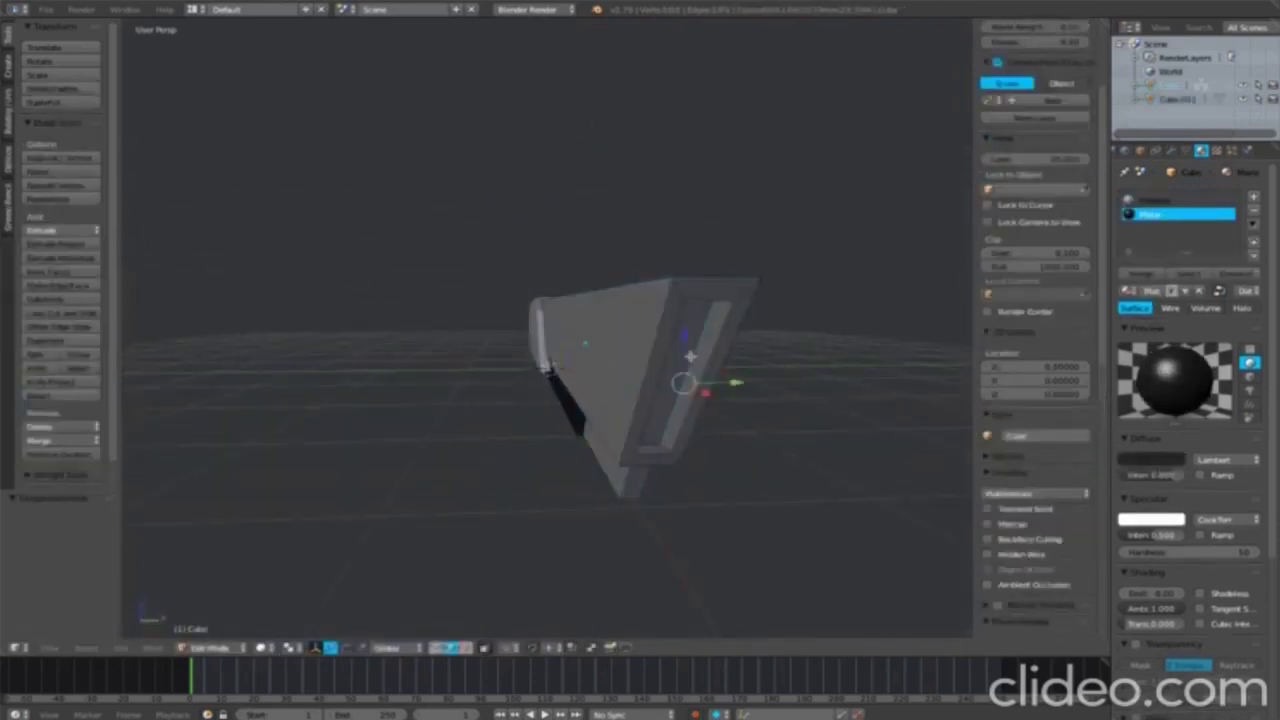
{"action": "key", "text": "ctrl+z"}
{"action": "key", "text": "ctrl+z"}
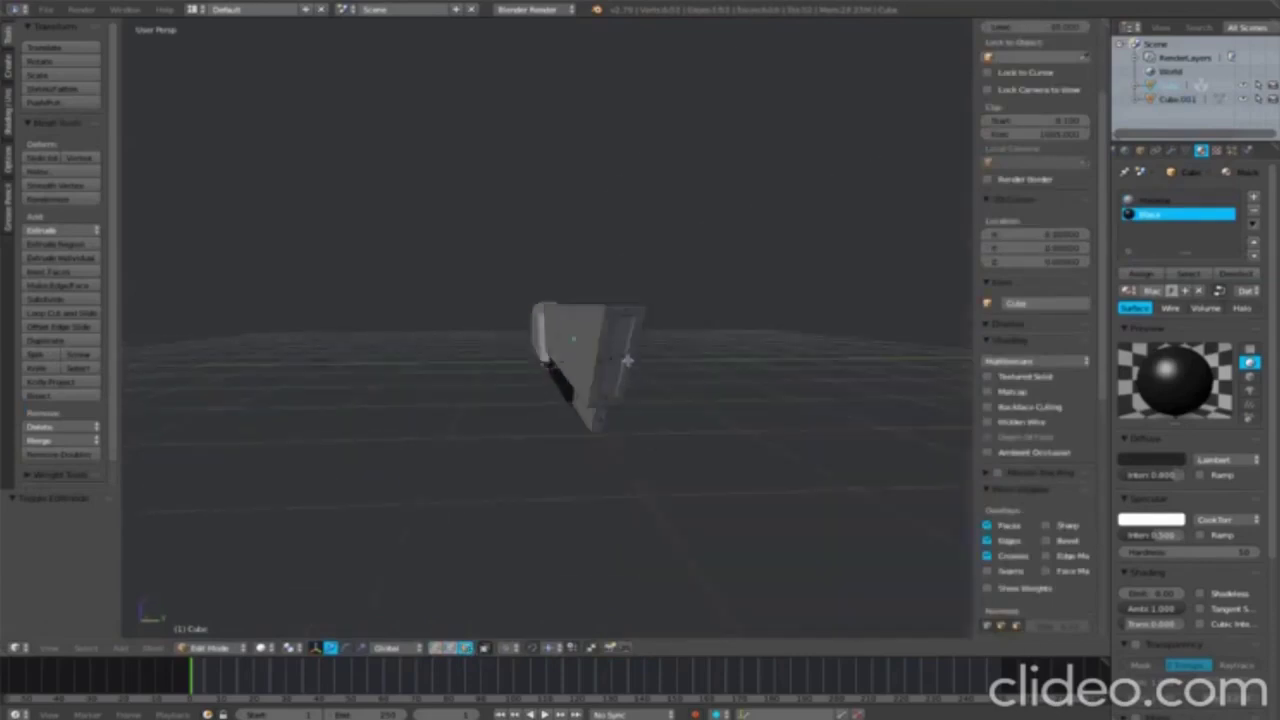
{"action": "key", "text": "ctrl+z"}
{"action": "mouse_move", "coordinate": [640, 380]}
{"action": "middle_mouse_down"}
{"action": "mouse_move", "coordinate": [746, 381]}
{"action": "mouse_move", "coordinate": [567, 353]}
{"action": "middle_mouse_up"}
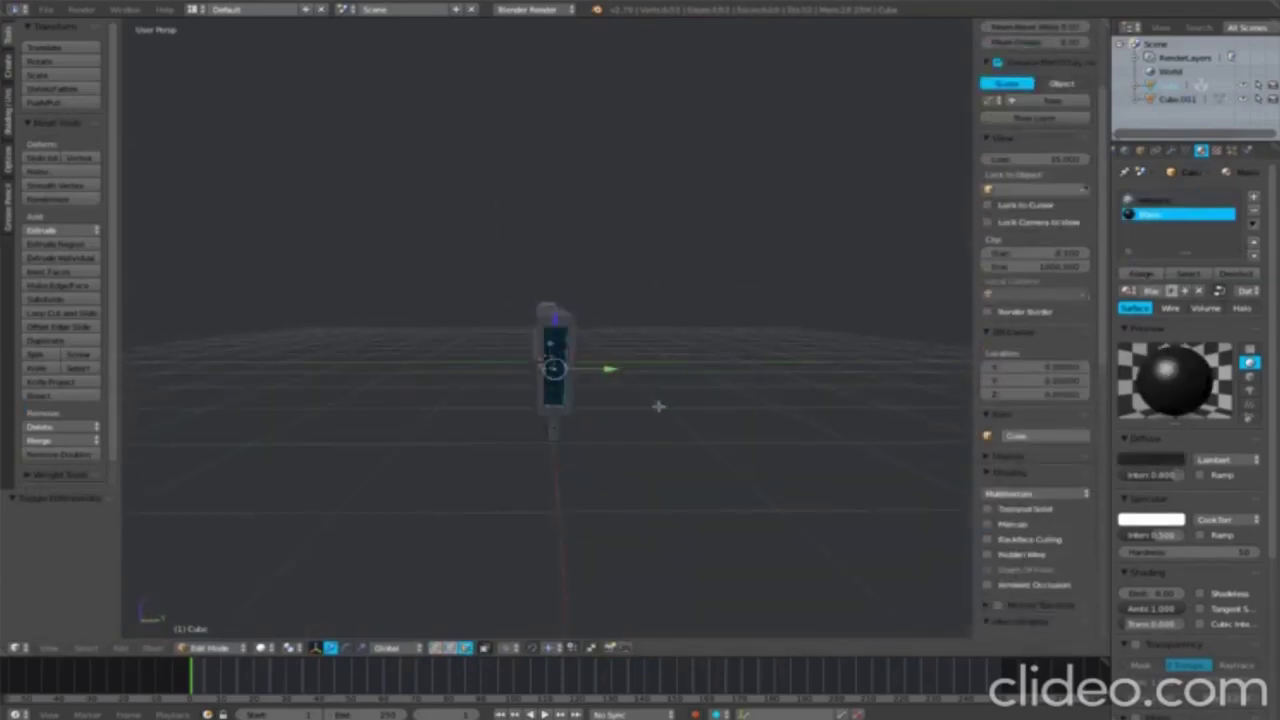
{"action": "key", "text": "ctrl+z"}
Step: Switch to rear view over the blueprint and set Solid shading
{"action": "key", "text": "ctrl+KP_1"}
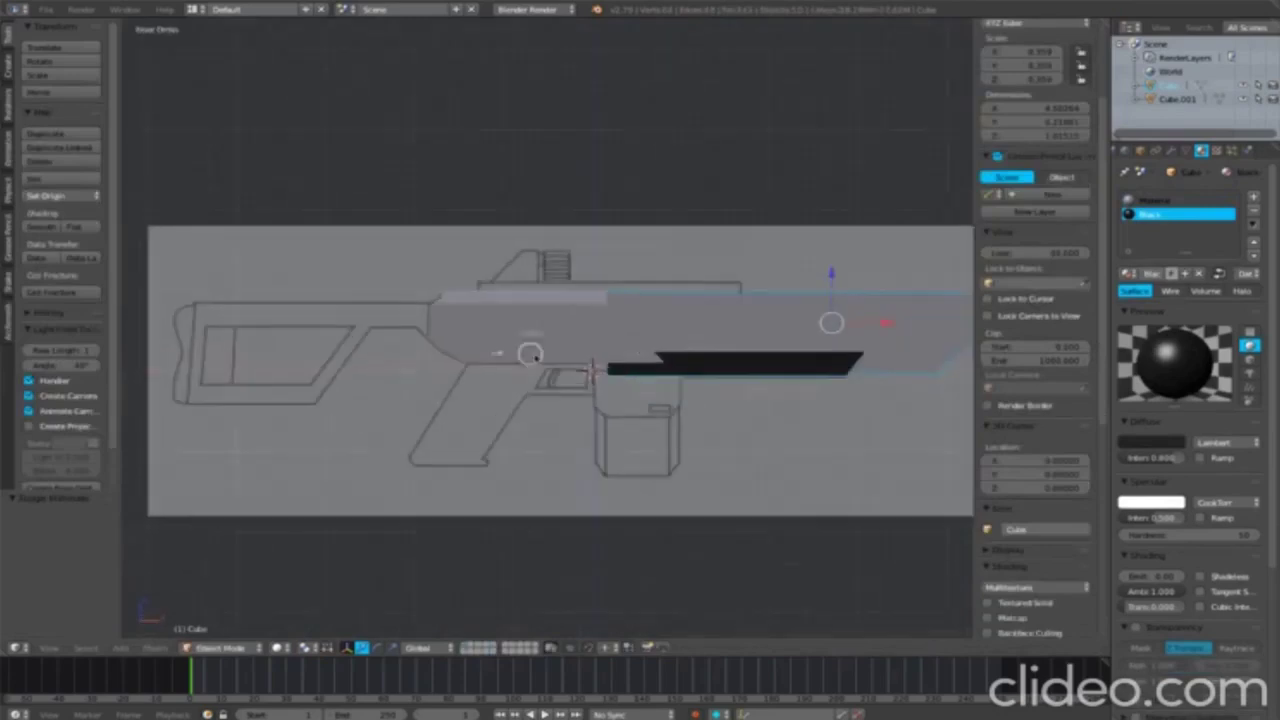
{"action": "scroll", "coordinate": [662, 346], "scroll_direction": "up", "scroll_amount": 3}
{"action": "key", "text": "z"}
{"action": "left_click", "coordinate": [662, 445]}
{"action": "mouse_move", "coordinate": [662, 445]}
{"action": "middle_mouse_down"}
{"action": "mouse_move", "coordinate": [646, 391]}
{"action": "mouse_move", "coordinate": [666, 423]}
{"action": "mouse_move", "coordinate": [634, 400]}
{"action": "mouse_move", "coordinate": [703, 367]}
{"action": "middle_mouse_up"}
Step: In front view, select the receiver mesh Cube.001 for editing
{"action": "key", "text": "KP_1"}
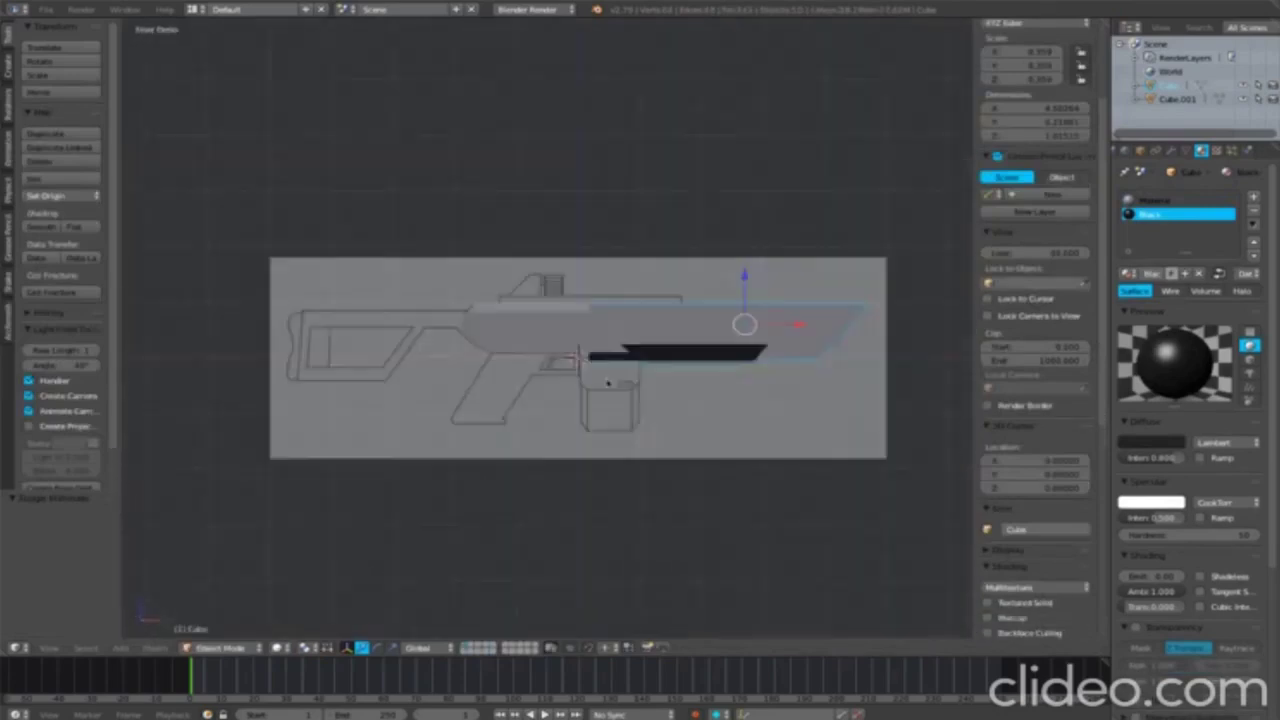
{"action": "middle_click_drag", "start_coordinate": [600, 330], "coordinate": [683, 330], "text": "shift"}
{"action": "scroll", "coordinate": [683, 330], "scroll_direction": "up", "scroll_amount": 2}
{"action": "right_click", "coordinate": [681, 321]}
{"action": "key", "text": "Tab"}
Step: Add a cube inside the receiver mesh, move it right and scale it to blueprint size
{"action": "left_click", "coordinate": [872, 321]}
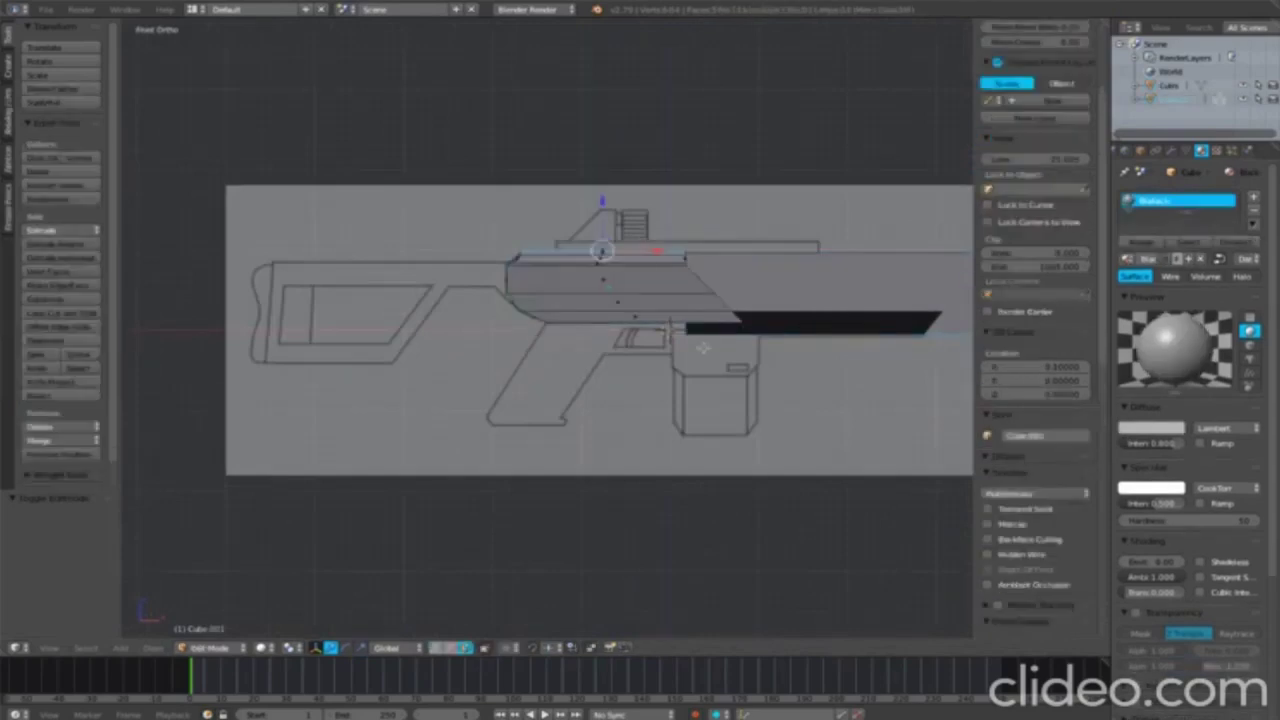
{"action": "key", "text": "shift+a"}
{"action": "key", "text": "g"}
{"action": "left_click", "coordinate": [680, 331]}
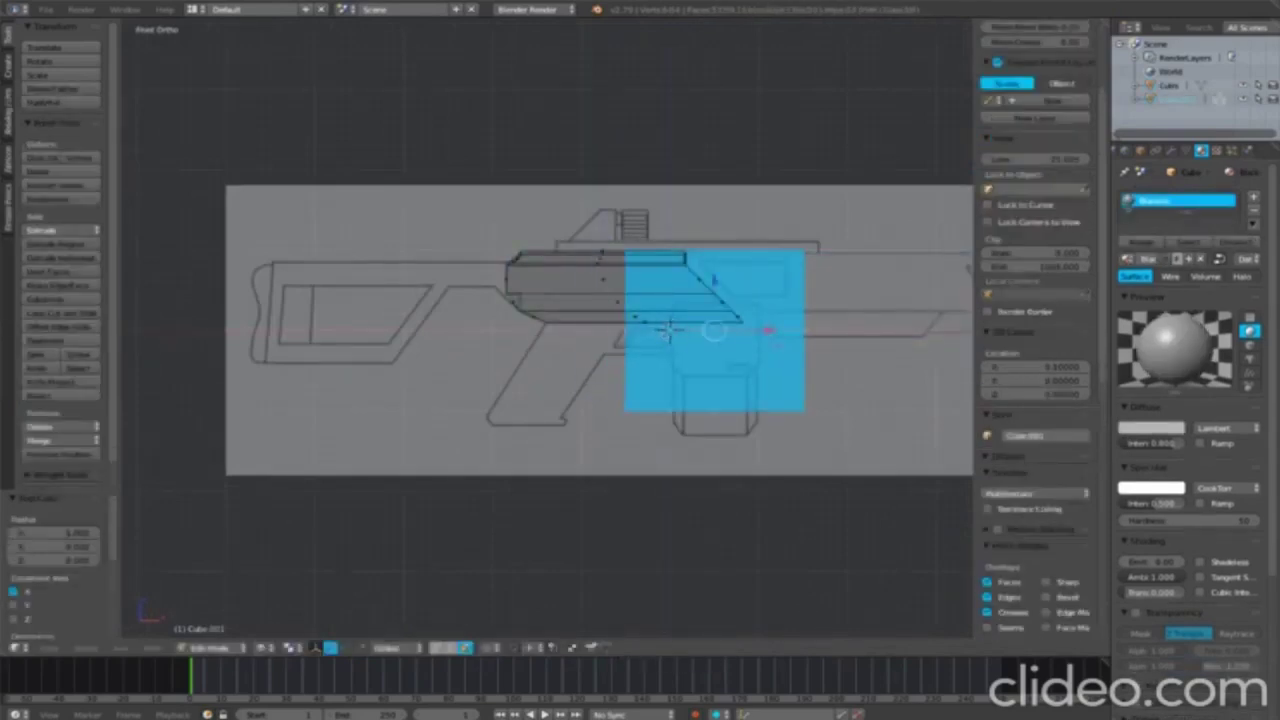
{"action": "scroll", "coordinate": [720, 340], "scroll_direction": "up", "scroll_amount": 4}
{"action": "key", "text": "s"}
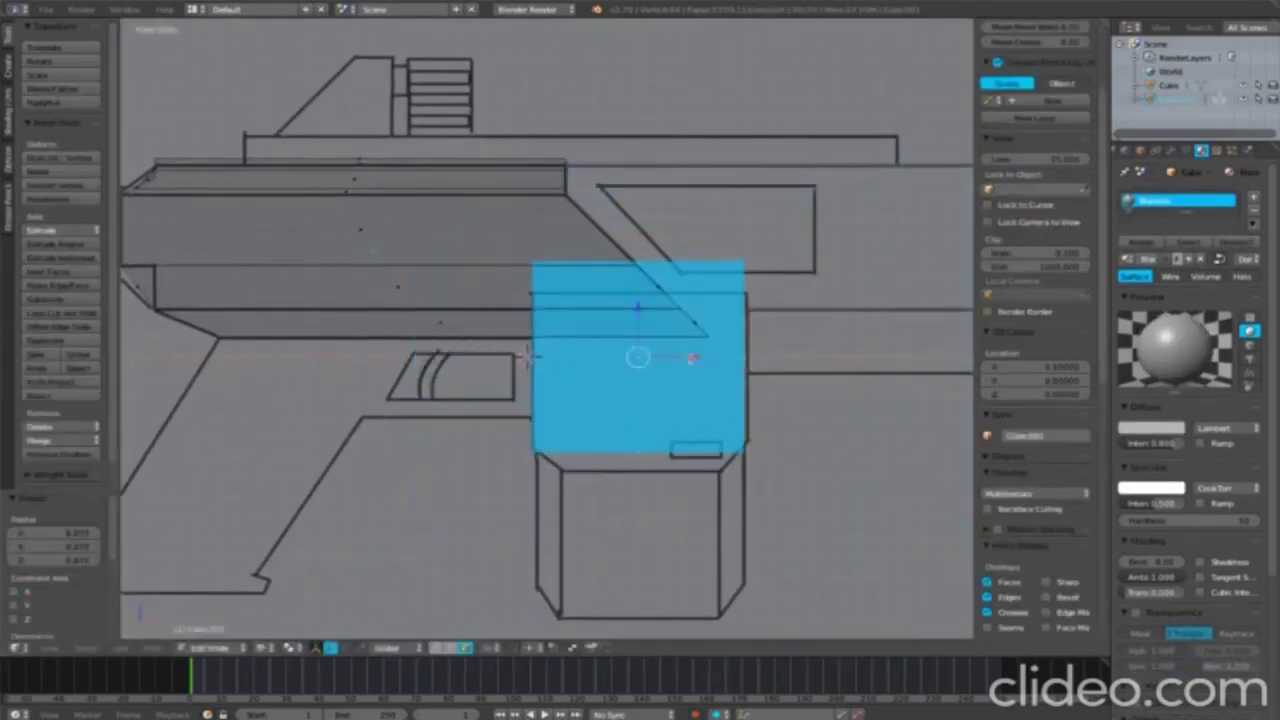
{"action": "mouse_move", "coordinate": [692, 358]}
{"action": "middle_mouse_down"}
{"action": "mouse_move", "coordinate": [760, 350]}
{"action": "mouse_move", "coordinate": [714, 300]}
{"action": "middle_mouse_up"}
{"action": "key", "text": "KP_1"}
{"action": "key", "text": "KP_1"}
{"action": "scroll", "coordinate": [676, 226], "scroll_direction": "up", "scroll_amount": 2}
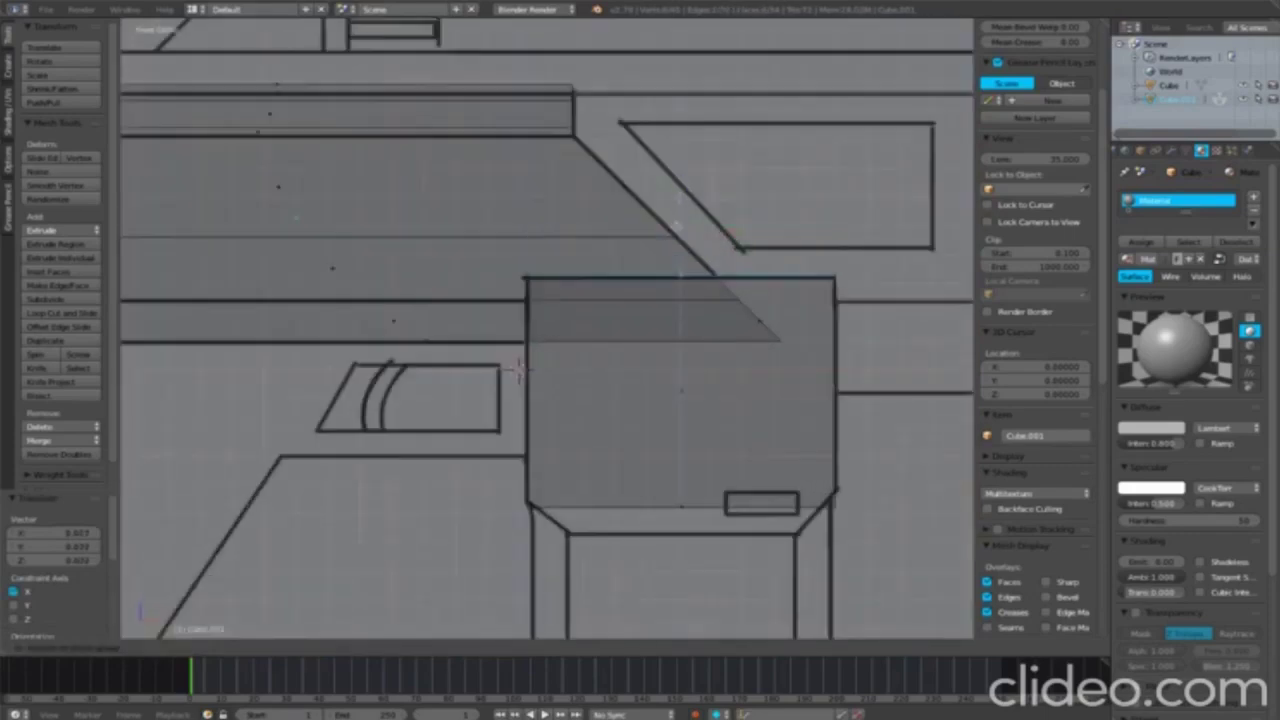
Step: Bevel the new cube's edges in front view
{"action": "middle_click_drag", "start_coordinate": [518, 370], "coordinate": [672, 438]}
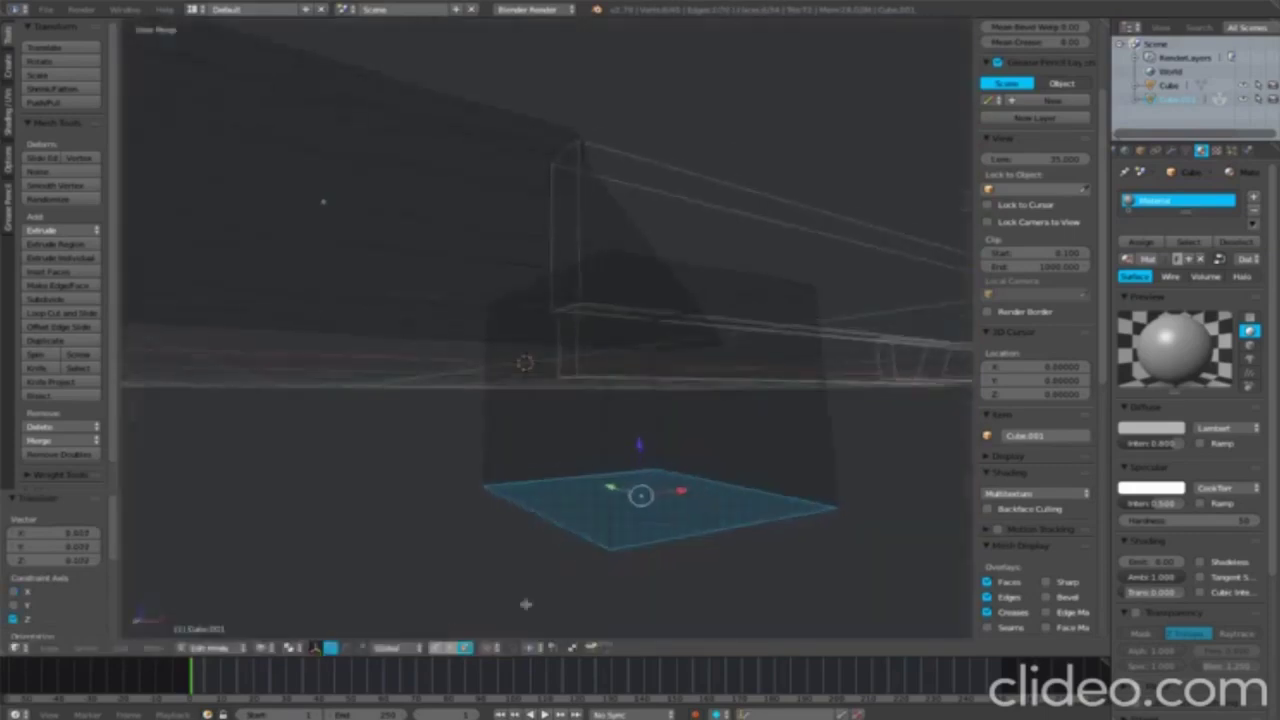
{"action": "key", "text": "KP_1"}
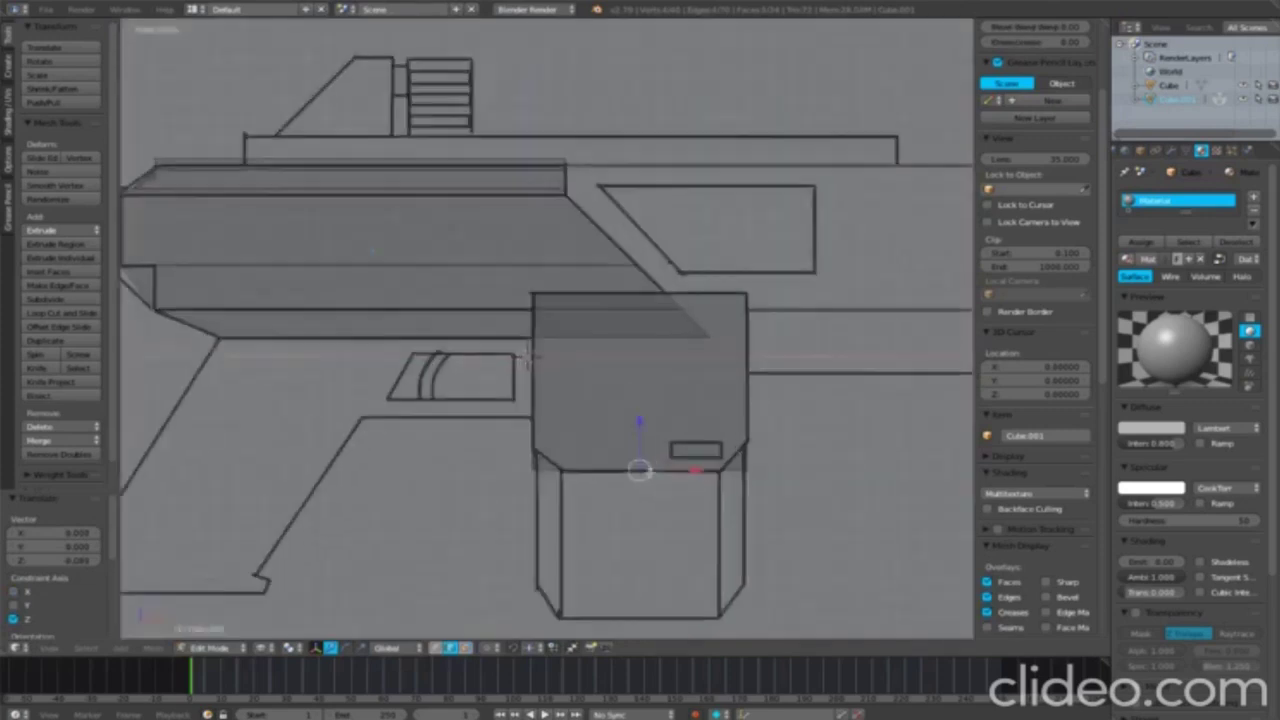
{"action": "scroll", "coordinate": [517, 370], "scroll_direction": "up", "scroll_amount": 2}
{"action": "key", "text": "ctrl+b"}
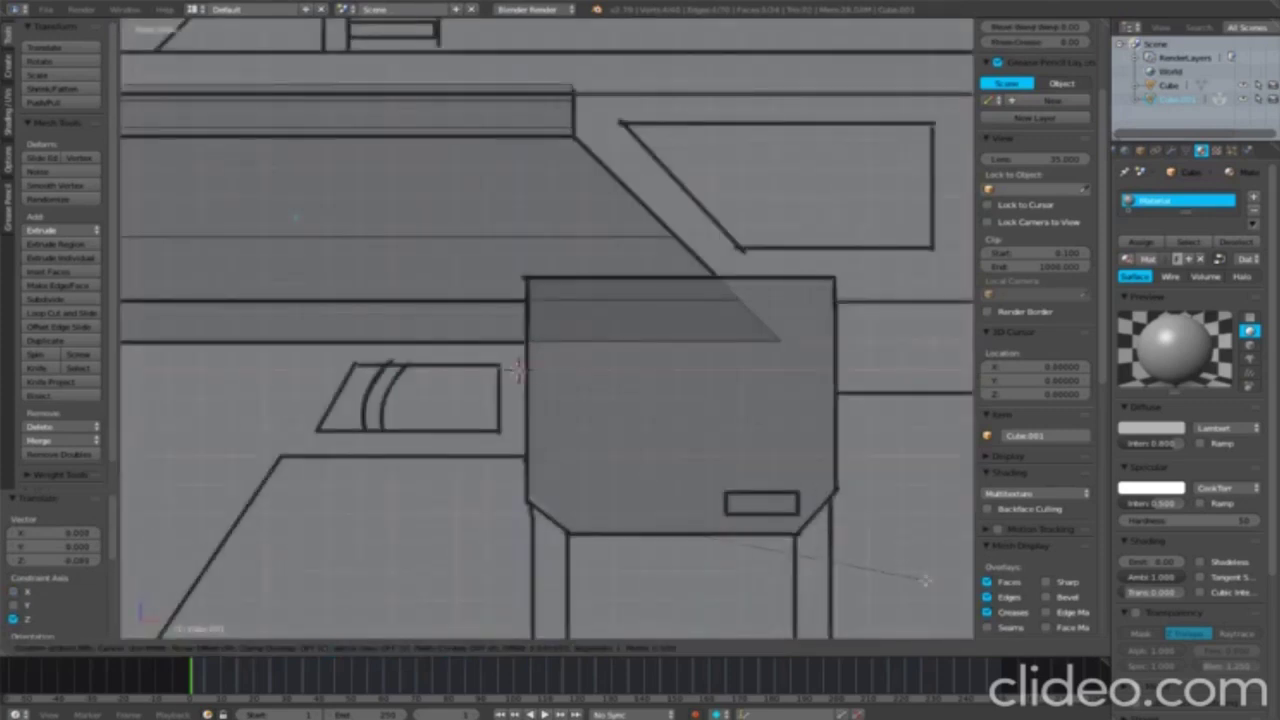
{"action": "left_click", "coordinate": [913, 577]}
Step: Select the whole block, switch to solid shading and make it thinner along X
{"action": "middle_click_drag", "start_coordinate": [680, 466], "coordinate": [640, 480]}
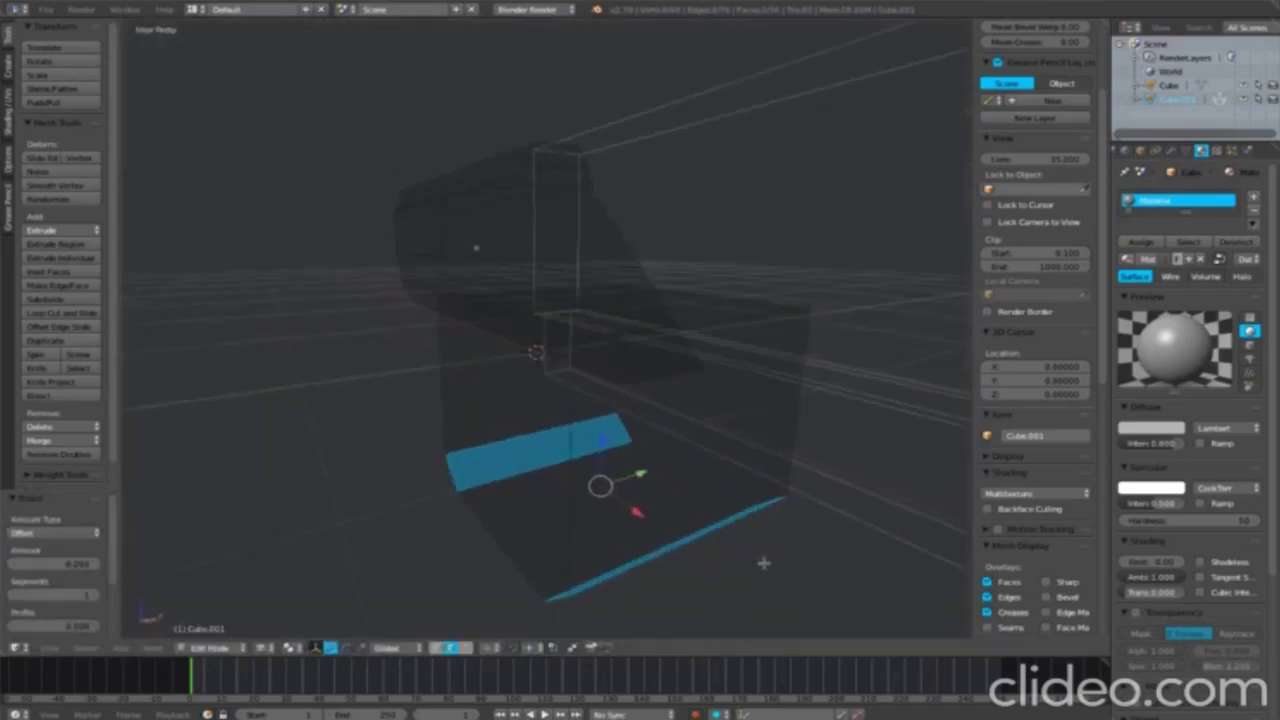
{"action": "key", "text": "a"}
{"action": "key", "text": "a"}
{"action": "key", "text": "w"}
{"action": "left_click", "coordinate": [725, 487]}
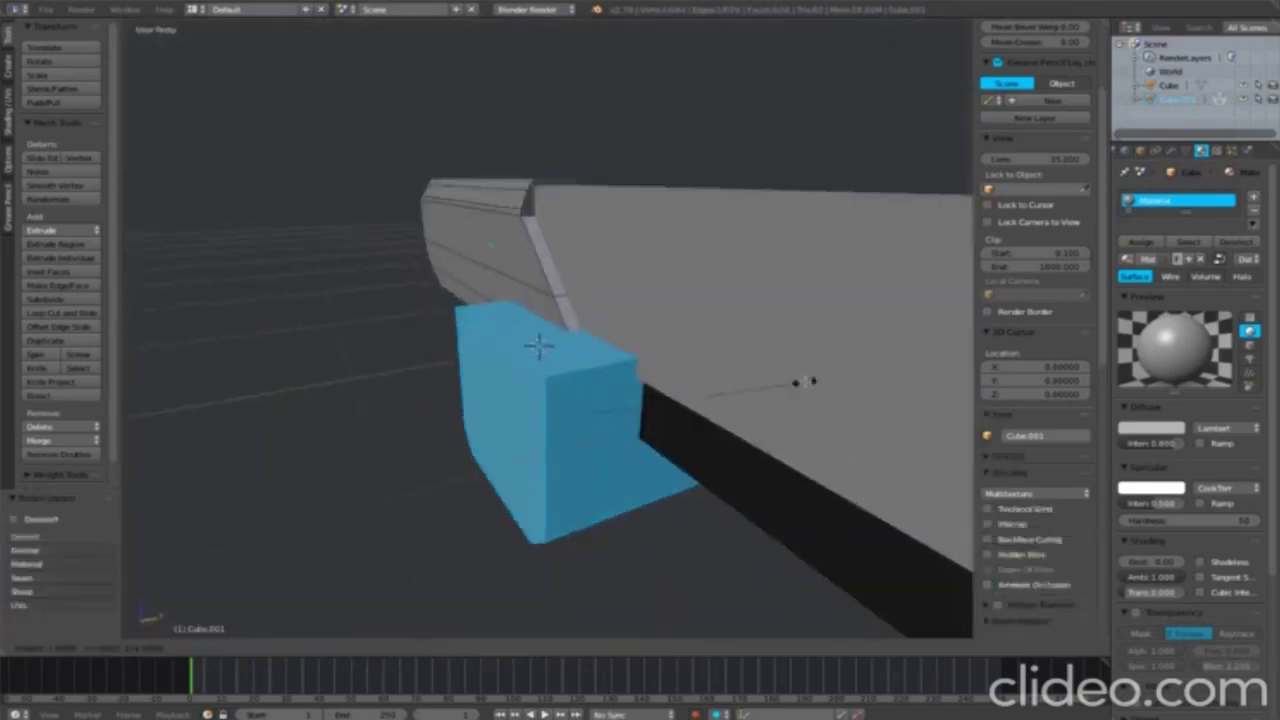
{"action": "key", "text": "x"}
Step: Bevel the block's lower edges from below
{"action": "mouse_move", "coordinate": [675, 393]}
{"action": "middle_mouse_down"}
{"action": "mouse_move", "coordinate": [640, 330]}
{"action": "mouse_move", "coordinate": [600, 380]}
{"action": "mouse_move", "coordinate": [695, 459]}
{"action": "mouse_move", "coordinate": [762, 476]}
{"action": "mouse_move", "coordinate": [525, 365]}
{"action": "mouse_move", "coordinate": [537, 352]}
{"action": "middle_mouse_up"}
{"action": "right_click", "coordinate": [762, 476], "text": "alt"}
{"action": "right_click", "coordinate": [525, 365]}
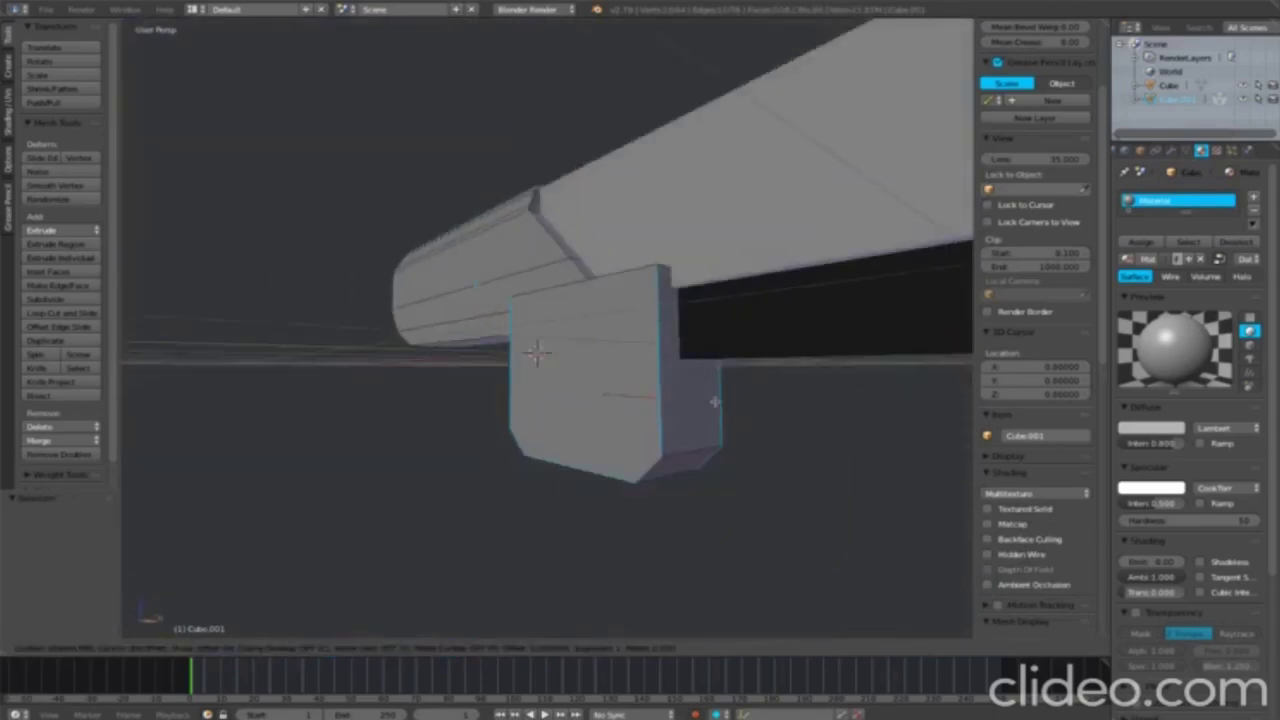
{"action": "left_click", "coordinate": [731, 403]}
Step: Shrink the bevelled face, then leave Edit Mode in front view
{"action": "key", "text": "KP_1"}
{"action": "mouse_move", "coordinate": [754, 409]}
{"action": "middle_mouse_down"}
{"action": "mouse_move", "coordinate": [644, 476]}
{"action": "mouse_move", "coordinate": [654, 471]}
{"action": "middle_mouse_up"}
{"action": "scroll", "coordinate": [720, 408], "scroll_direction": "up", "scroll_amount": 5}
{"action": "scroll", "coordinate": [720, 408], "scroll_direction": "down", "scroll_amount": 3}
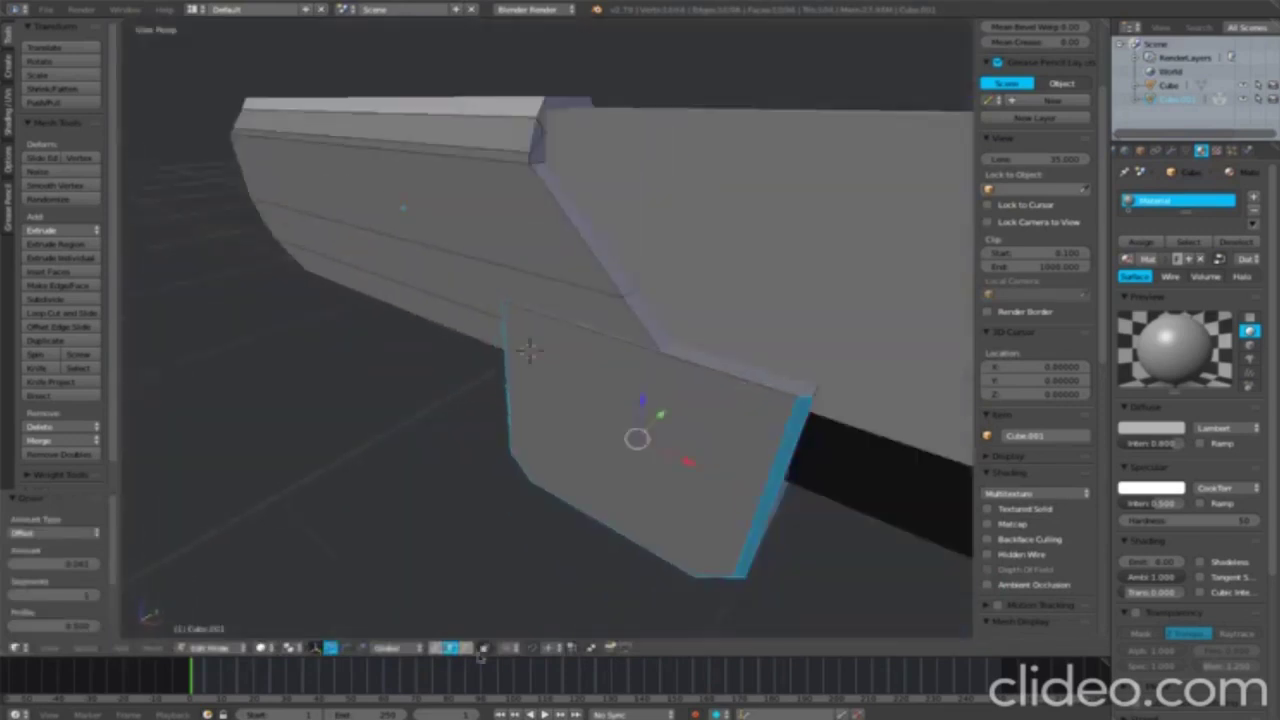
{"action": "middle_click_drag", "start_coordinate": [700, 400], "coordinate": [650, 386]}
{"action": "key", "text": "s"}
{"action": "left_click", "coordinate": [808, 388]}
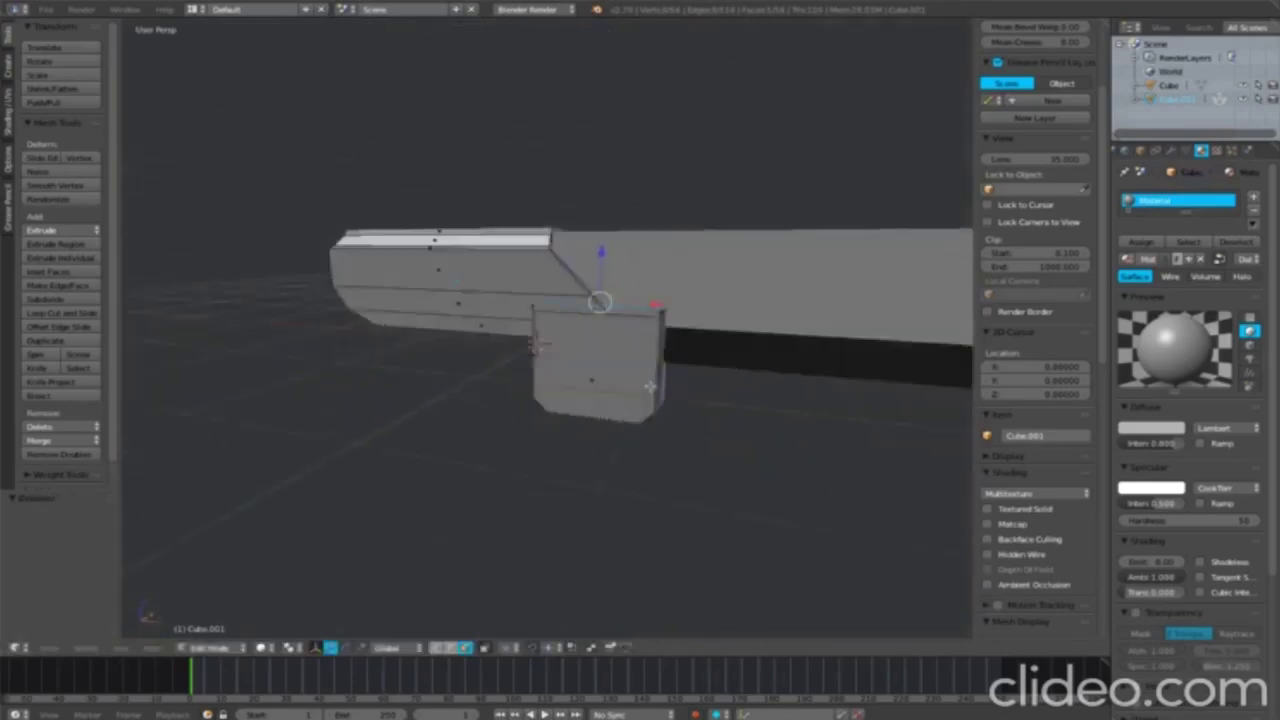
{"action": "key", "text": "KP_1"}
{"action": "key", "text": "Tab"}
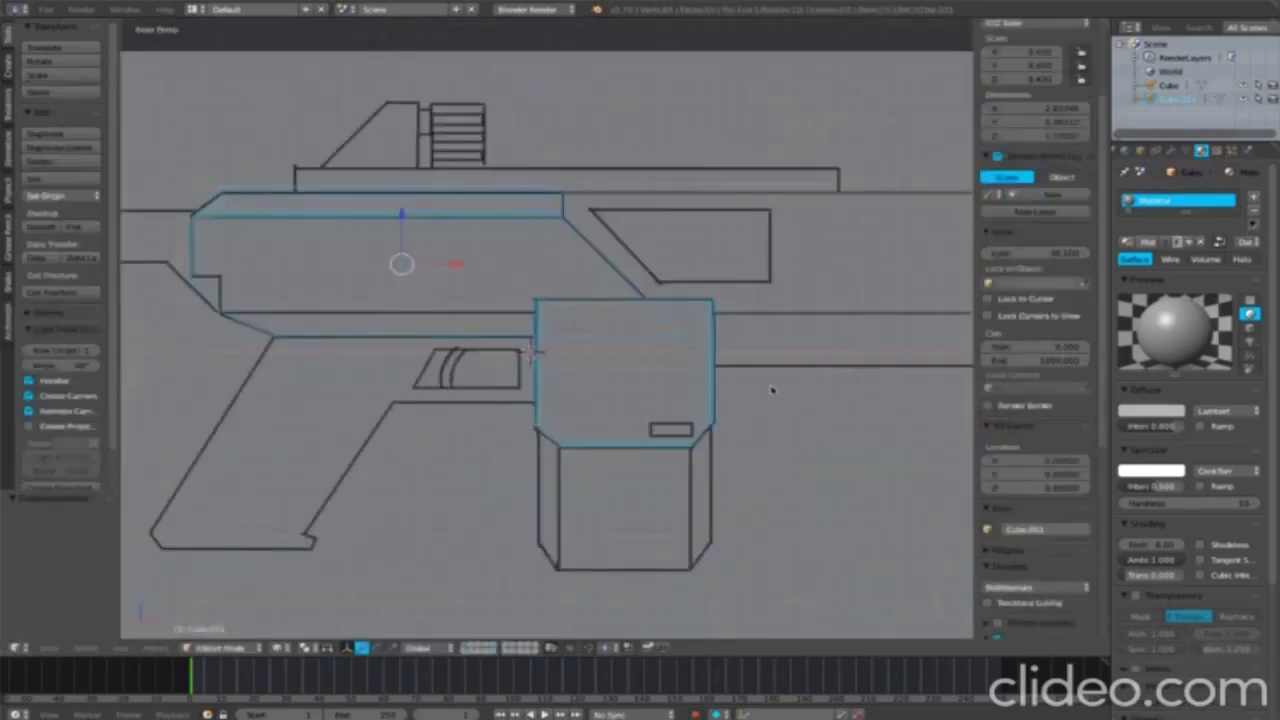
Step: Switch to solid shading and return the lower block to Object Mode
{"action": "key", "text": "Tab"}
{"action": "left_click", "coordinate": [754, 489]}
{"action": "mouse_move", "coordinate": [714, 428]}
{"action": "middle_mouse_down"}
{"action": "mouse_move", "coordinate": [680, 194]}
{"action": "mouse_move", "coordinate": [600, 300]}
{"action": "mouse_move", "coordinate": [541, 413]}
{"action": "mouse_move", "coordinate": [474, 371]}
{"action": "mouse_move", "coordinate": [749, 429]}
{"action": "middle_mouse_up"}
{"action": "key", "text": "Tab"}
{"action": "key", "text": "Tab"}
{"action": "scroll", "coordinate": [609, 400], "scroll_direction": "up", "scroll_amount": 5}
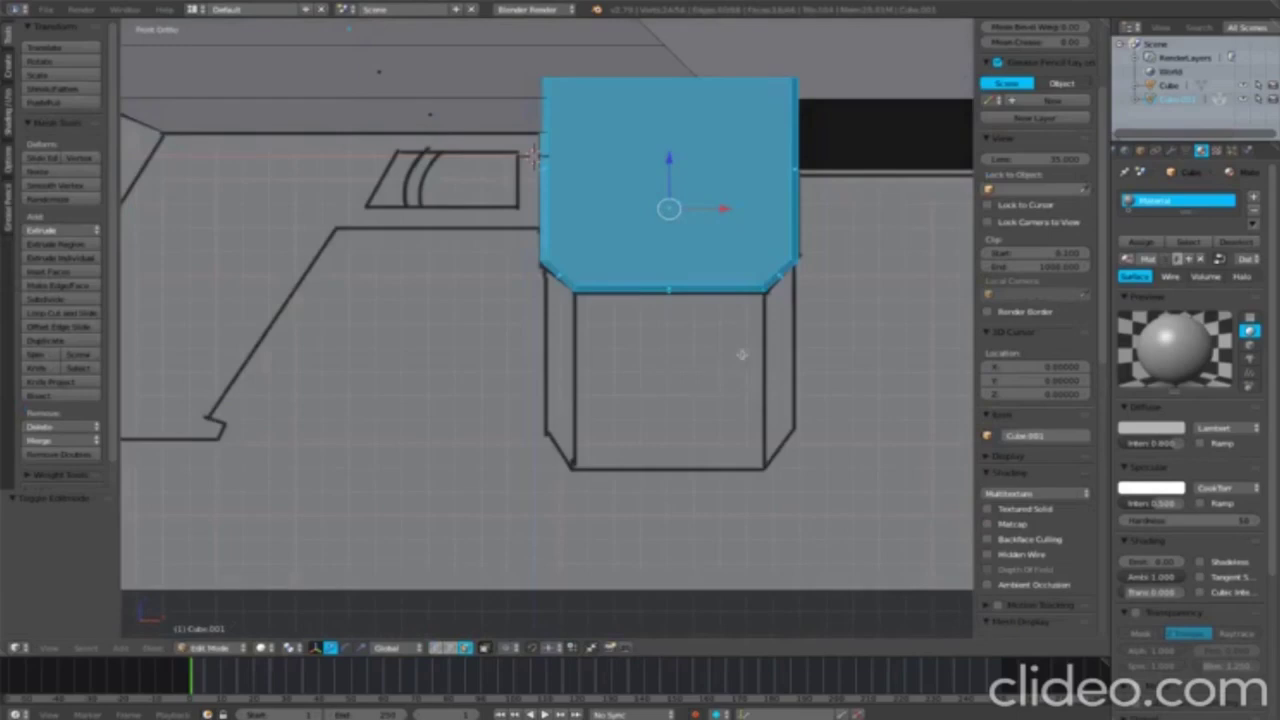
{"action": "scroll", "coordinate": [743, 354], "scroll_direction": "up", "scroll_amount": 4}
{"action": "scroll", "coordinate": [581, 448], "scroll_direction": "down", "scroll_amount": 5}
{"action": "key", "text": "Tab"}
{"action": "scroll", "coordinate": [557, 420], "scroll_direction": "up", "scroll_amount": 2}
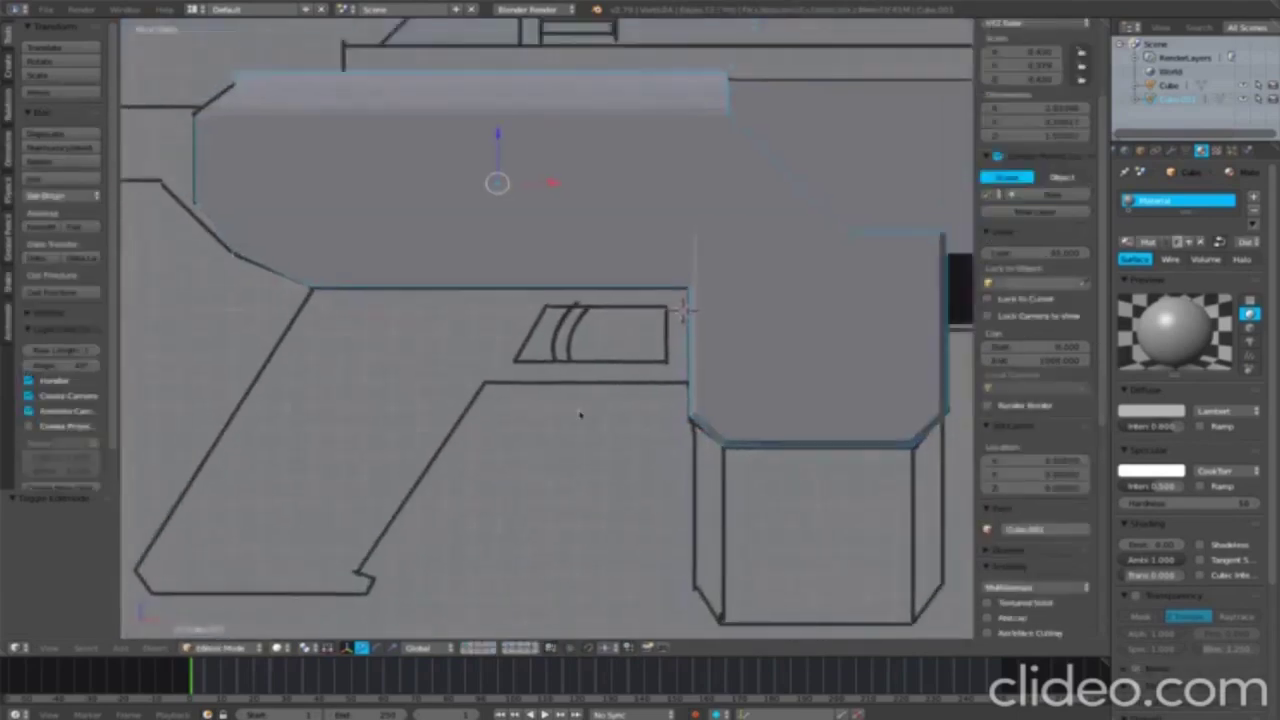
{"action": "scroll", "coordinate": [580, 414], "scroll_direction": "up", "scroll_amount": 2}
{"action": "key", "text": "Tab"}
Step: Add a new cube for the grip and shrink it to a small square over the grip outline
{"action": "key", "text": "shift+a"}
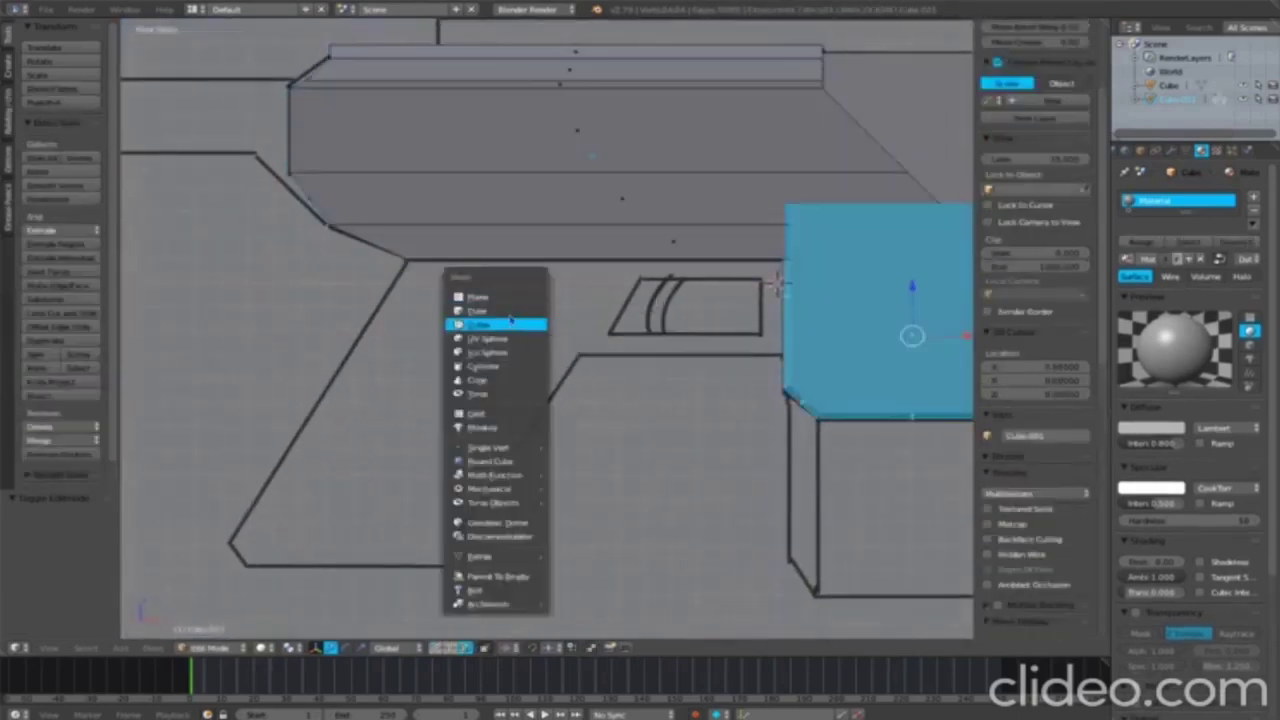
{"action": "left_click", "coordinate": [490, 325]}
{"action": "key", "text": "g"}
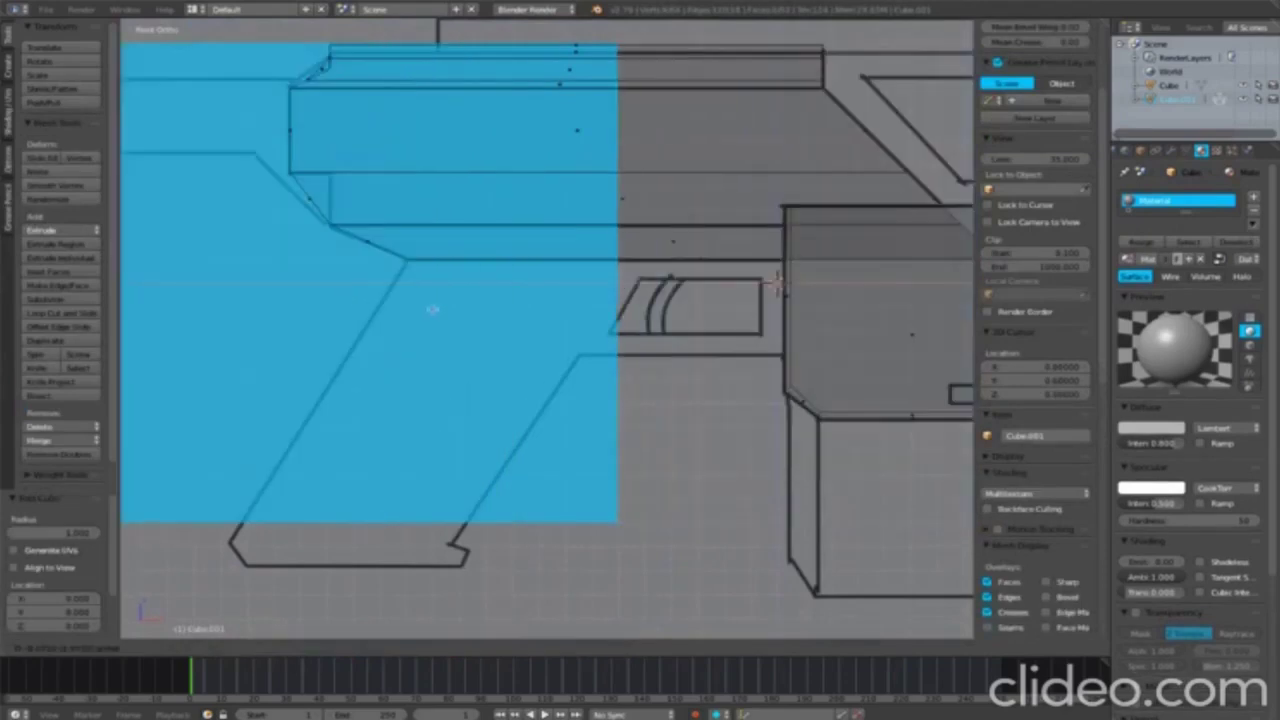
{"action": "key", "text": "Return"}
{"action": "key", "text": "g"}
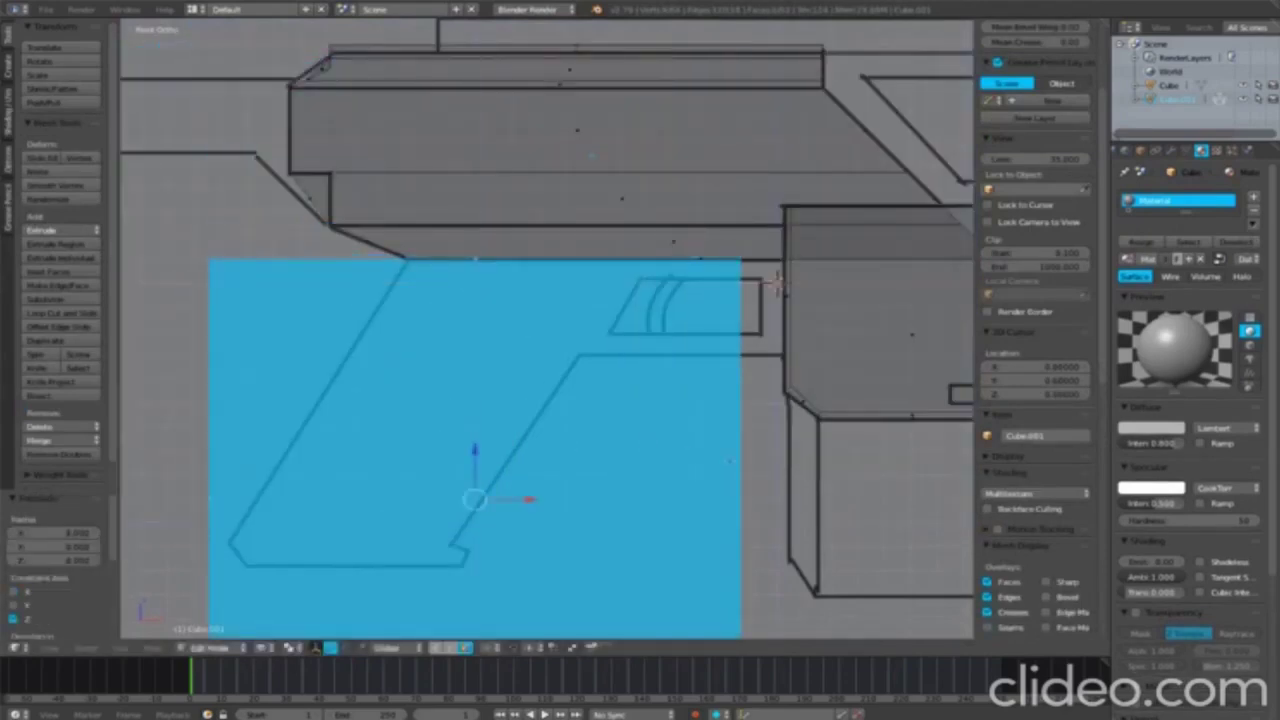
{"action": "key", "text": "s"}
{"action": "key", "text": "Return"}
{"action": "key", "text": "g"}
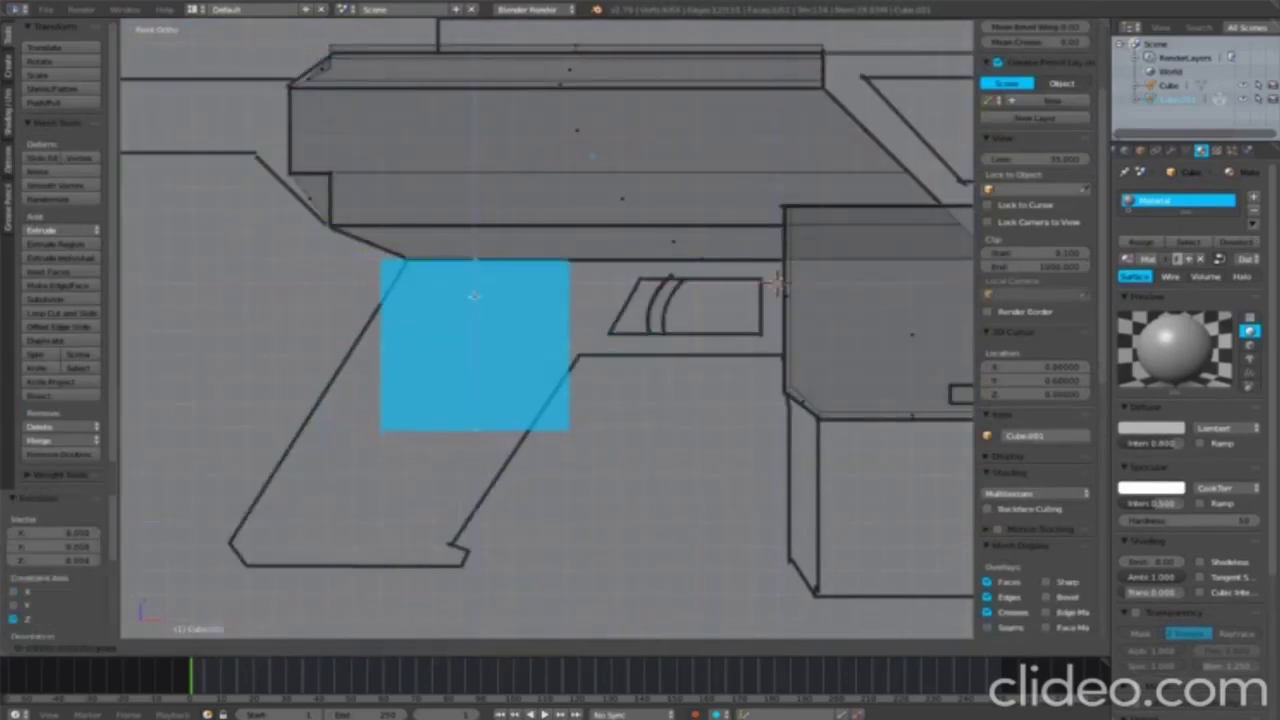
Step: Drag the square's right and bottom edges onto the grip outline and extrude a base lip
{"action": "key", "text": "Tab"}
{"action": "key", "text": "g"}
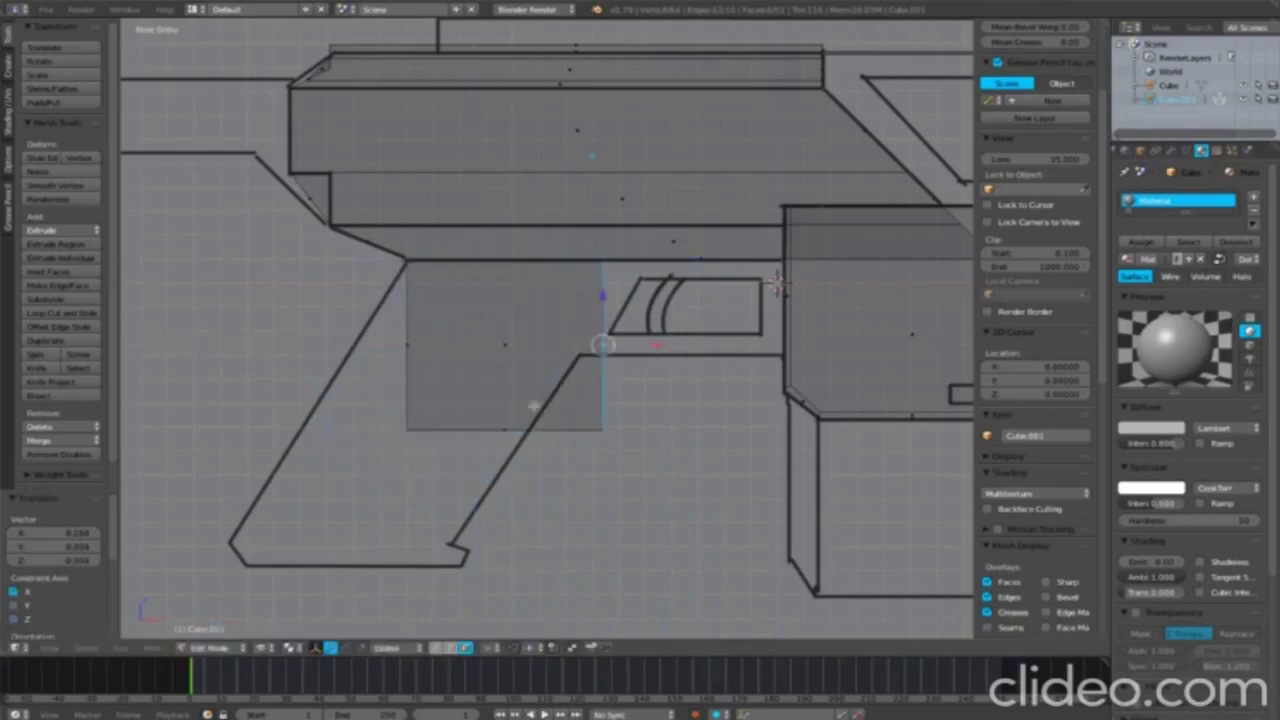
{"action": "key", "text": "g"}
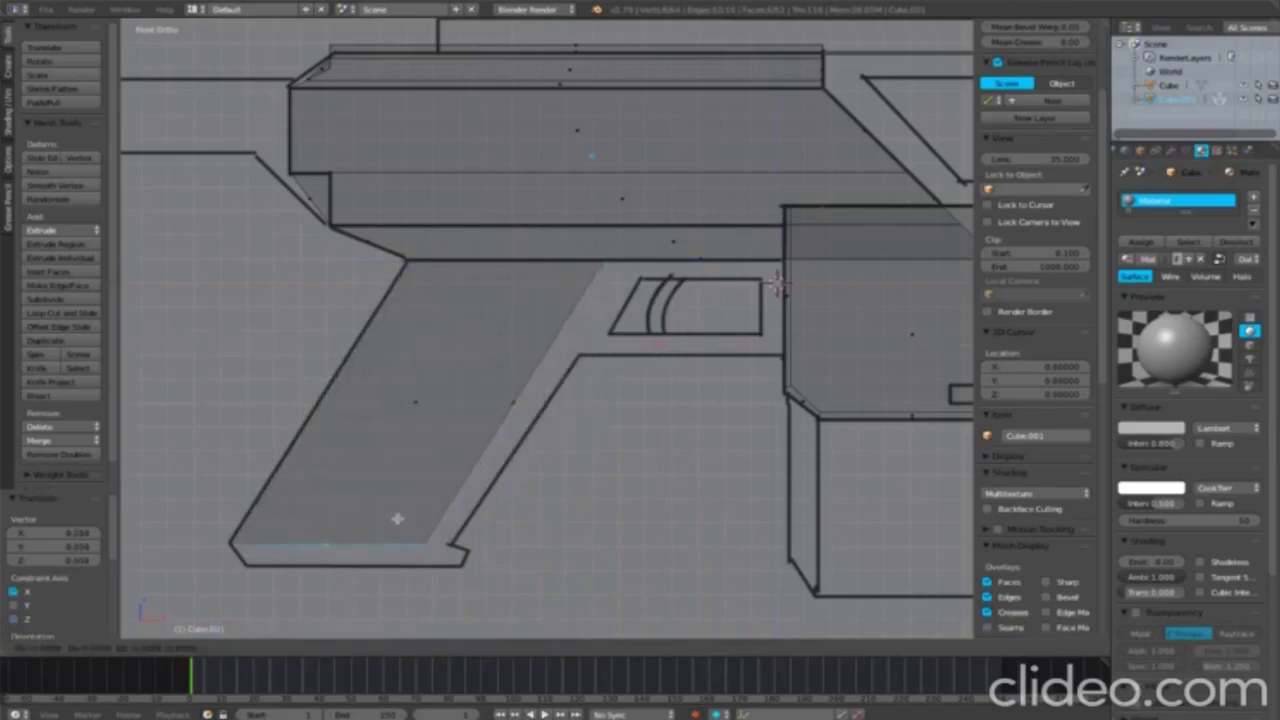
{"action": "left_click", "coordinate": [477, 533]}
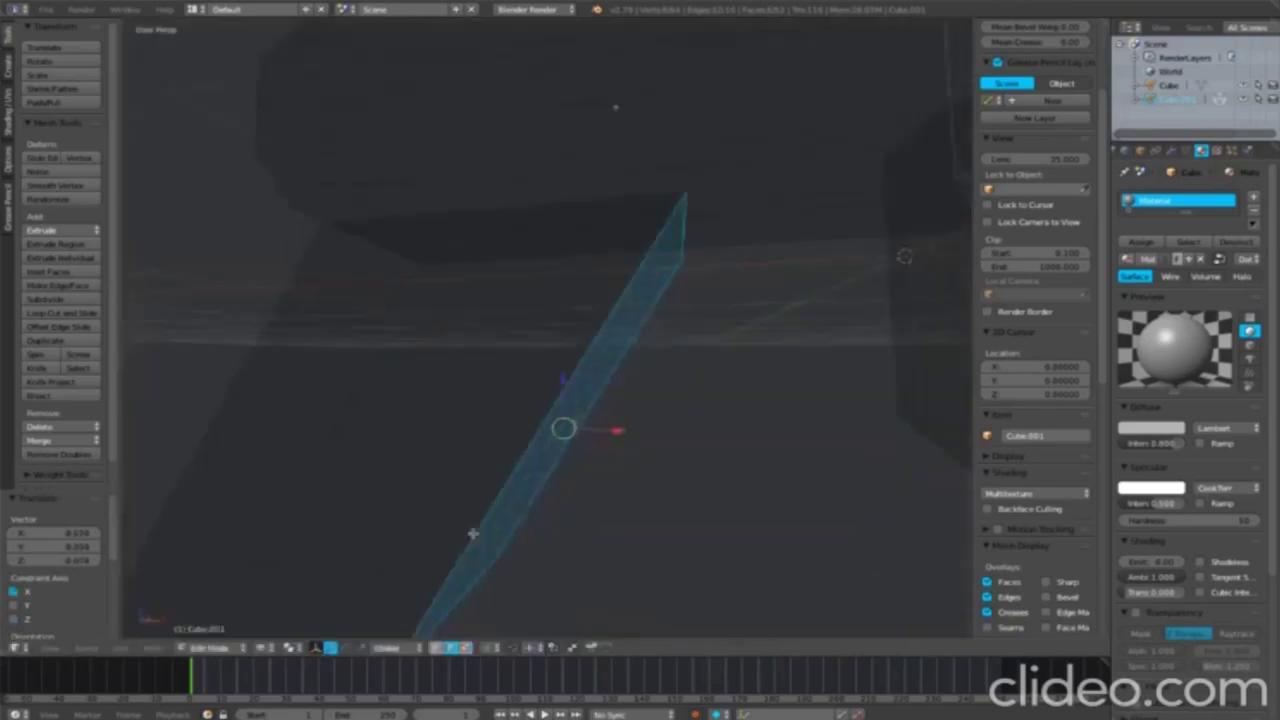
{"action": "middle_click_drag", "start_coordinate": [778, 284], "coordinate": [700, 300]}
{"action": "key", "text": "KP_1"}
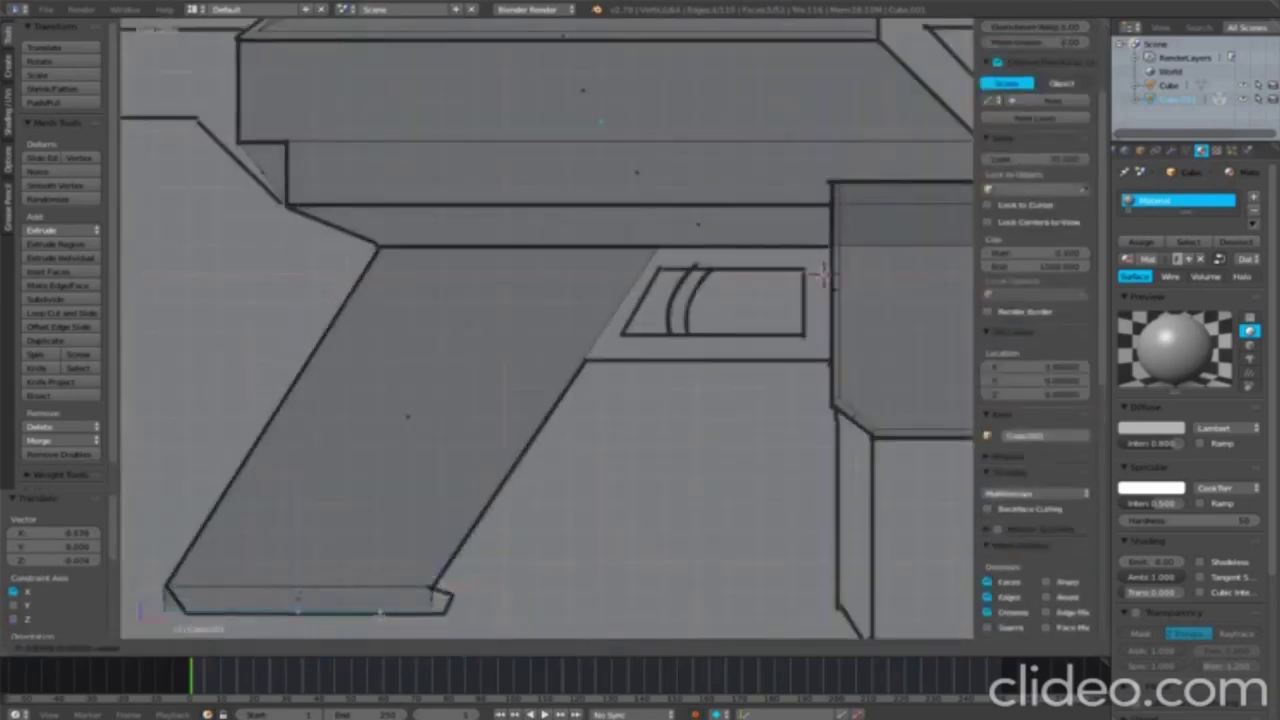
{"action": "key", "text": "e"}
{"action": "left_click", "coordinate": [318, 569]}
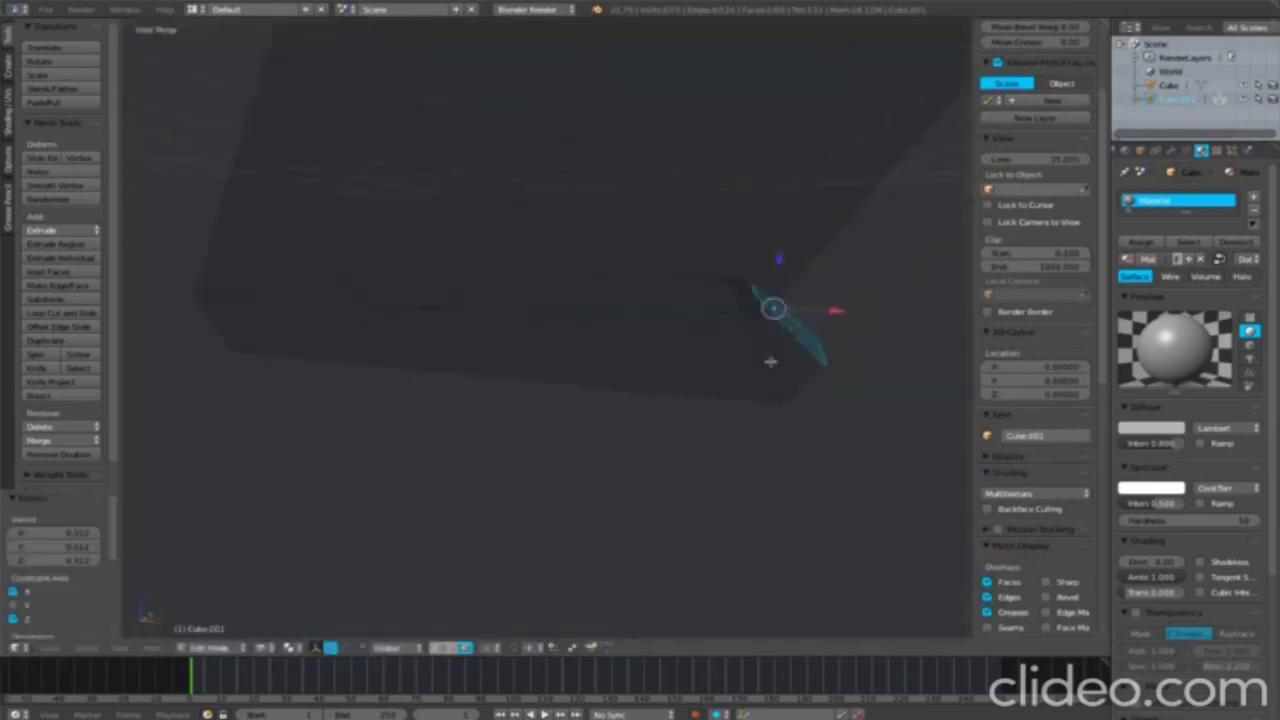
{"action": "key", "text": "l"}
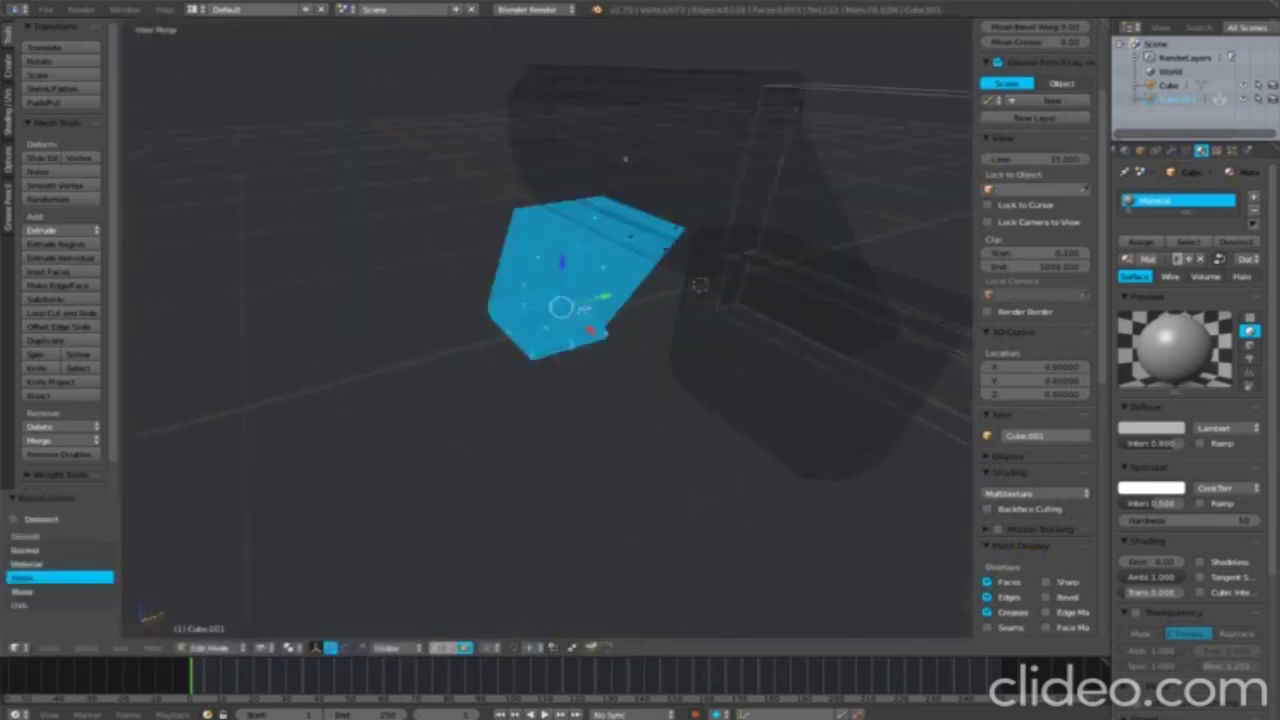
{"action": "key", "text": "z"}
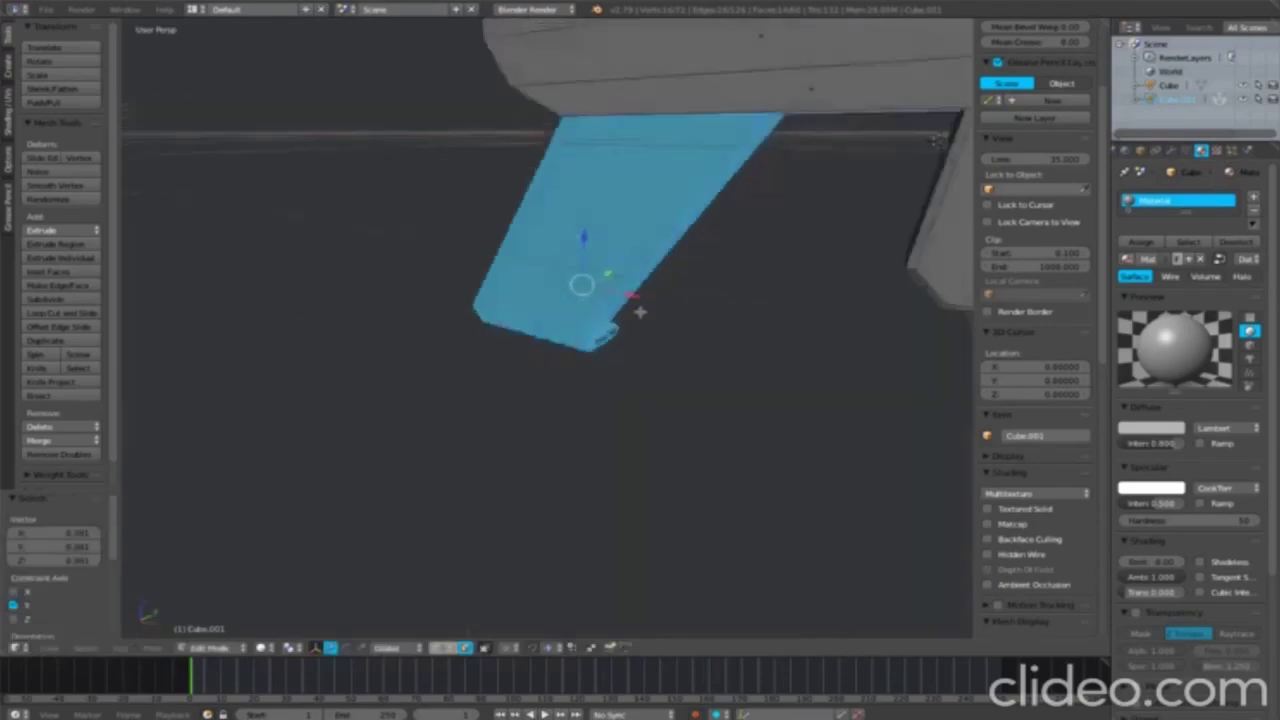
{"action": "key", "text": "KP_Decimal"}
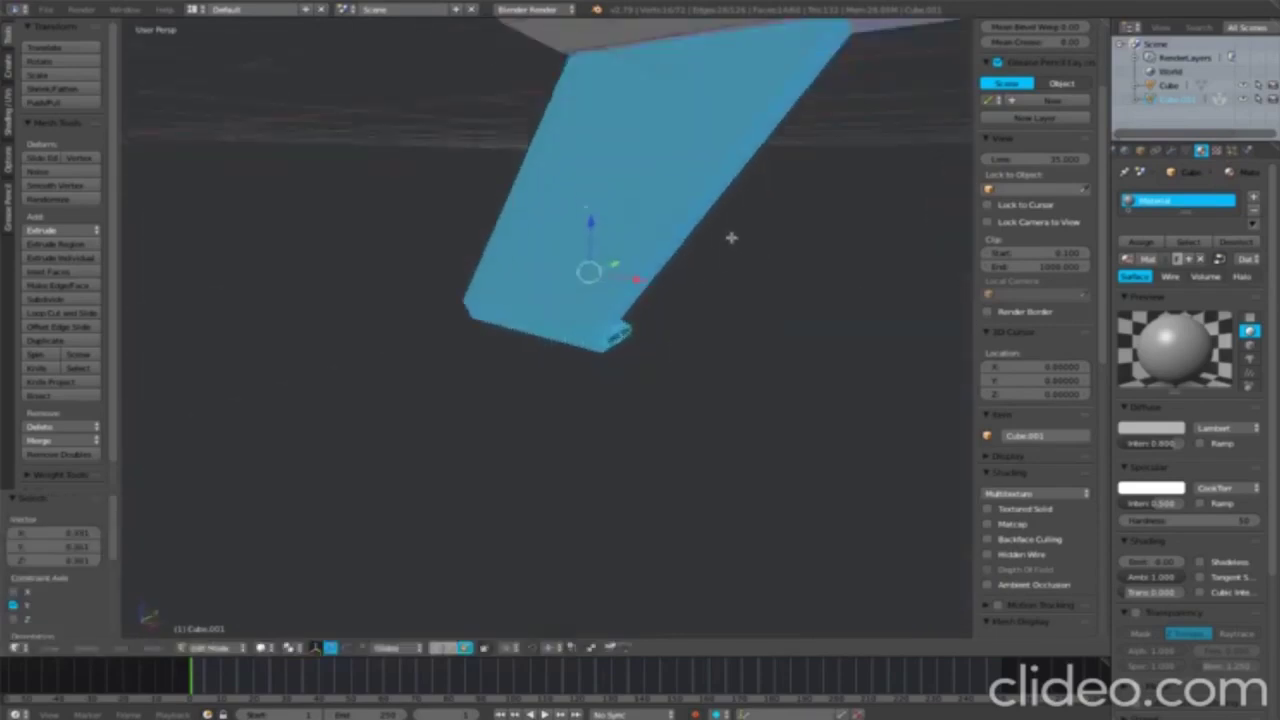
{"action": "key", "text": "KP_1"}
{"action": "scroll", "coordinate": [720, 291], "scroll_direction": "up", "scroll_amount": 3}
{"action": "scroll", "coordinate": [634, 391], "scroll_direction": "up", "scroll_amount": 3}
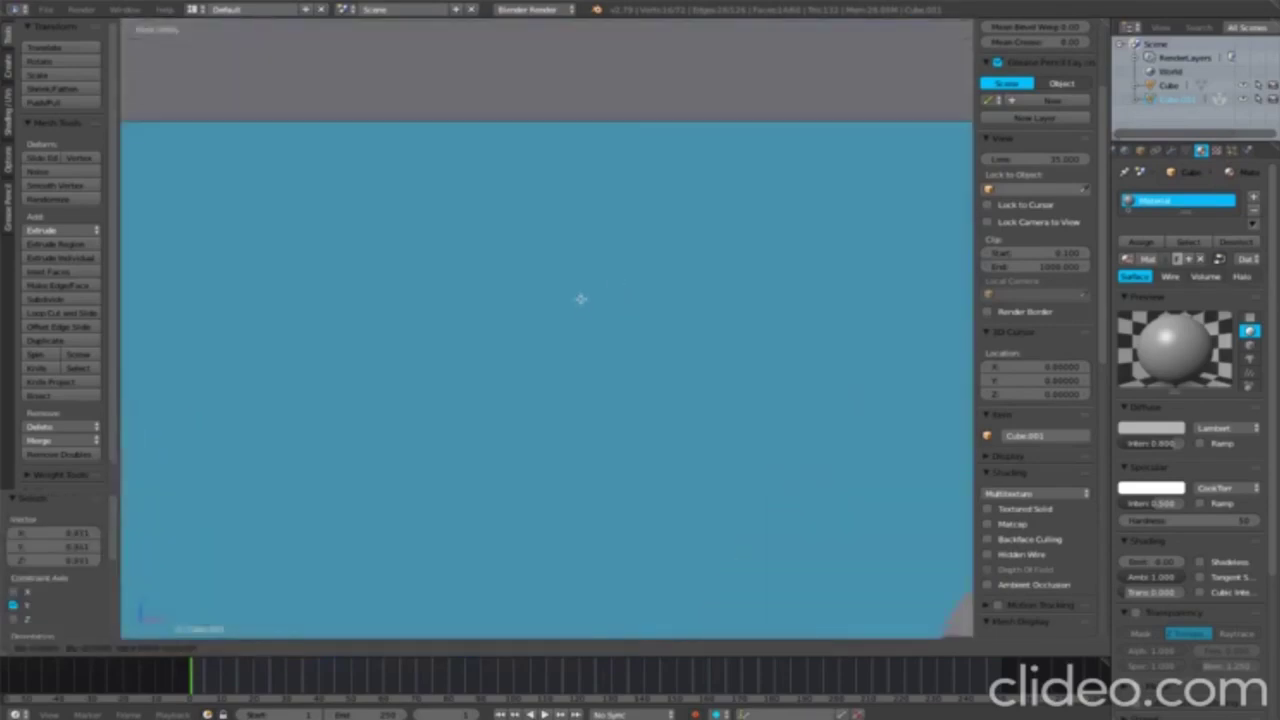
{"action": "scroll", "coordinate": [580, 308], "scroll_direction": "down", "scroll_amount": 5}
{"action": "key", "text": "KP_5"}
{"action": "scroll", "coordinate": [654, 377], "scroll_direction": "up", "scroll_amount": 3}
Step: Add two horizontal loop cuts across the grip near its top
{"action": "key", "text": "KP_5"}
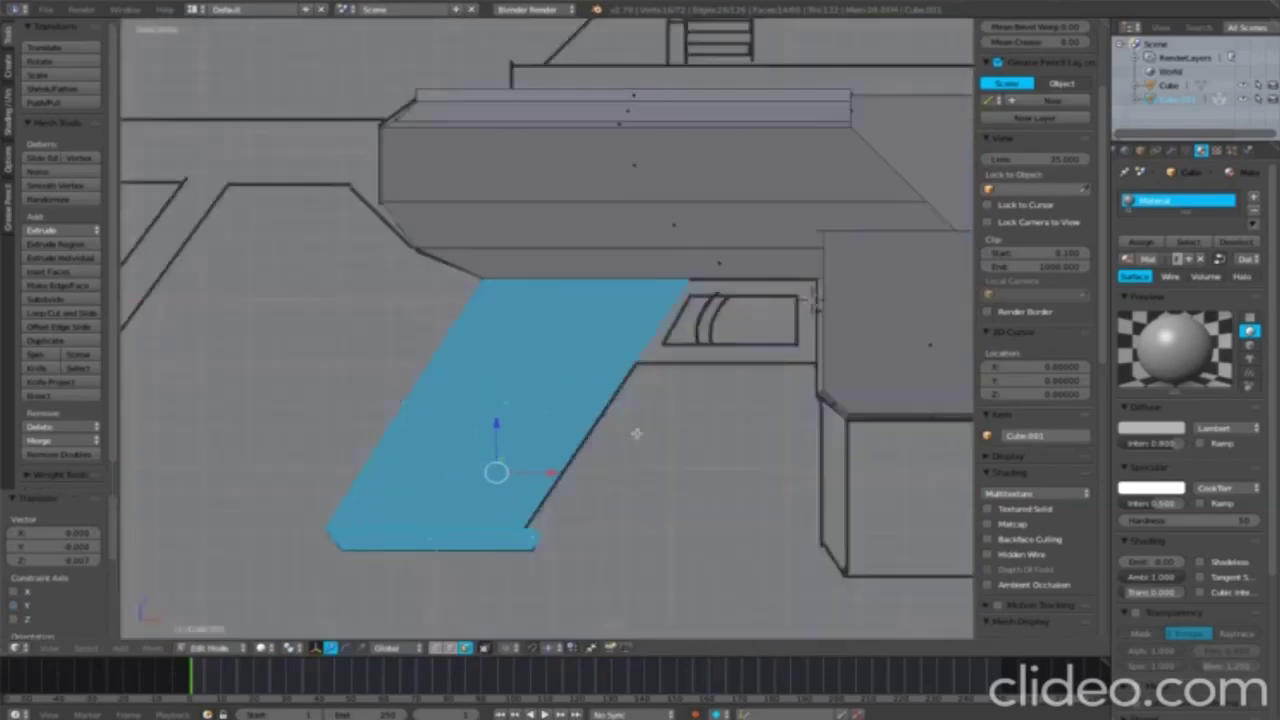
{"action": "key", "text": "k"}
{"action": "left_click", "coordinate": [415, 395]}
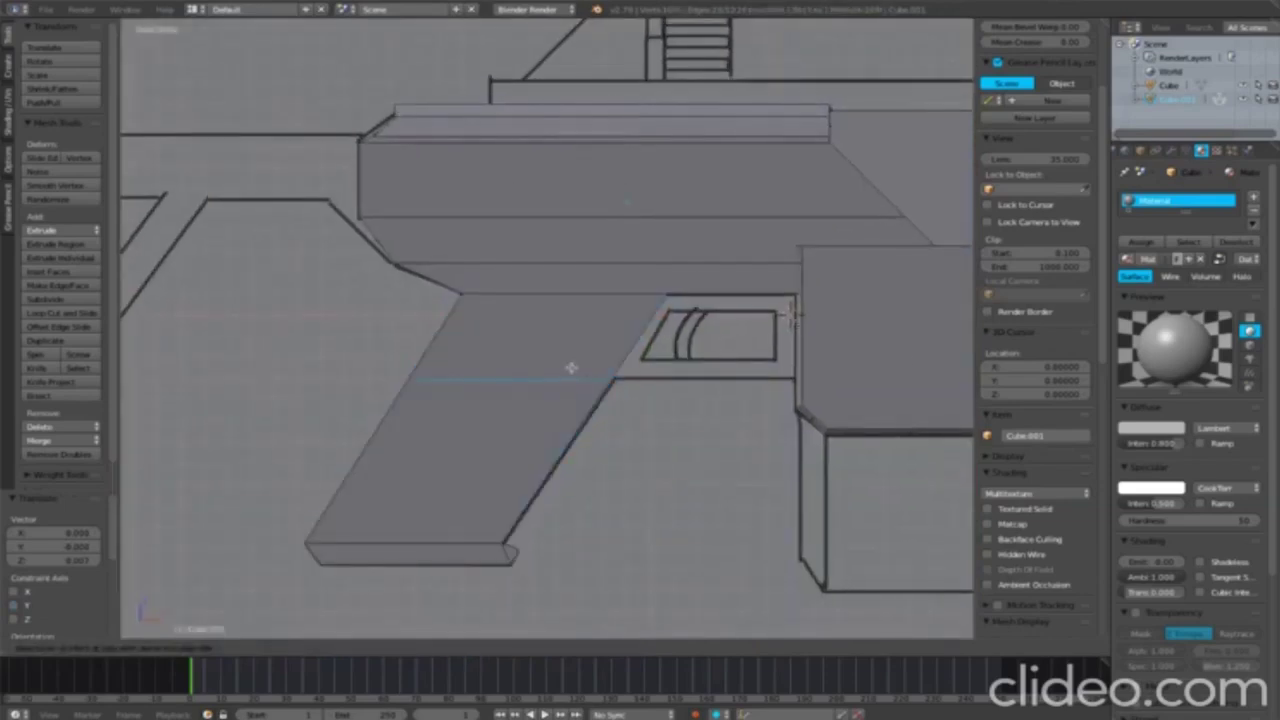
{"action": "left_click", "coordinate": [571, 367]}
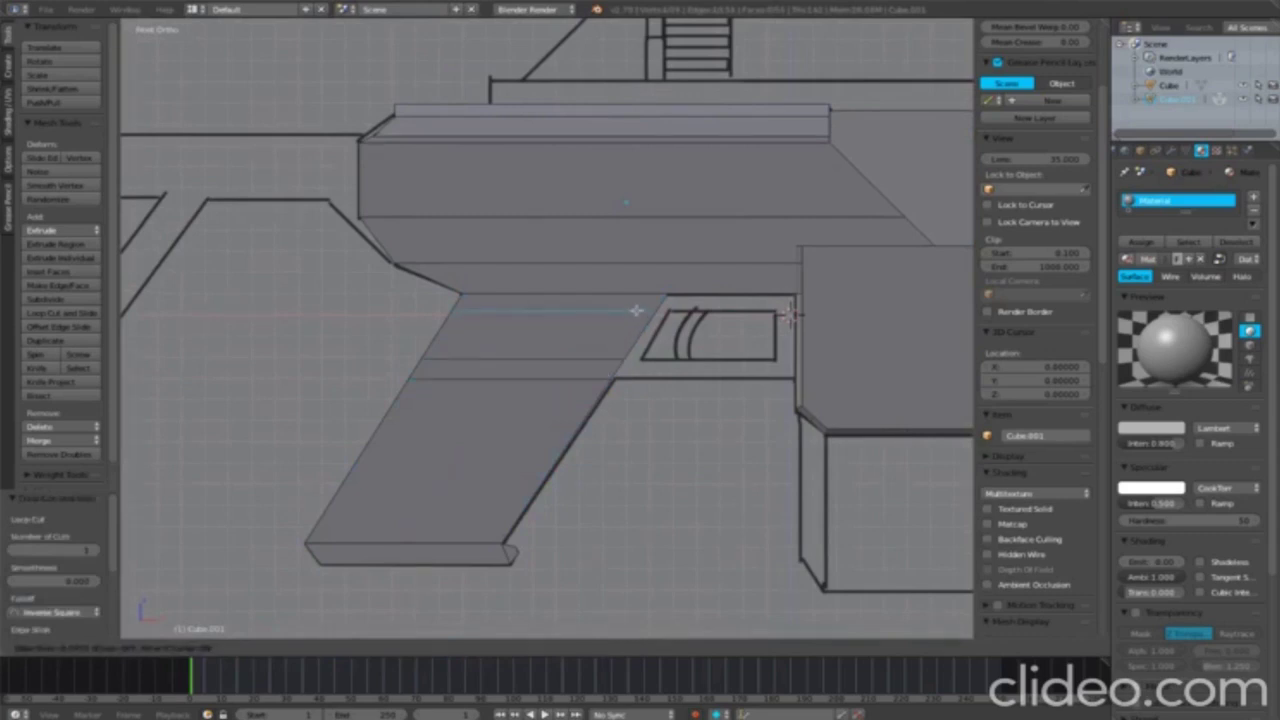
{"action": "key", "text": "a"}
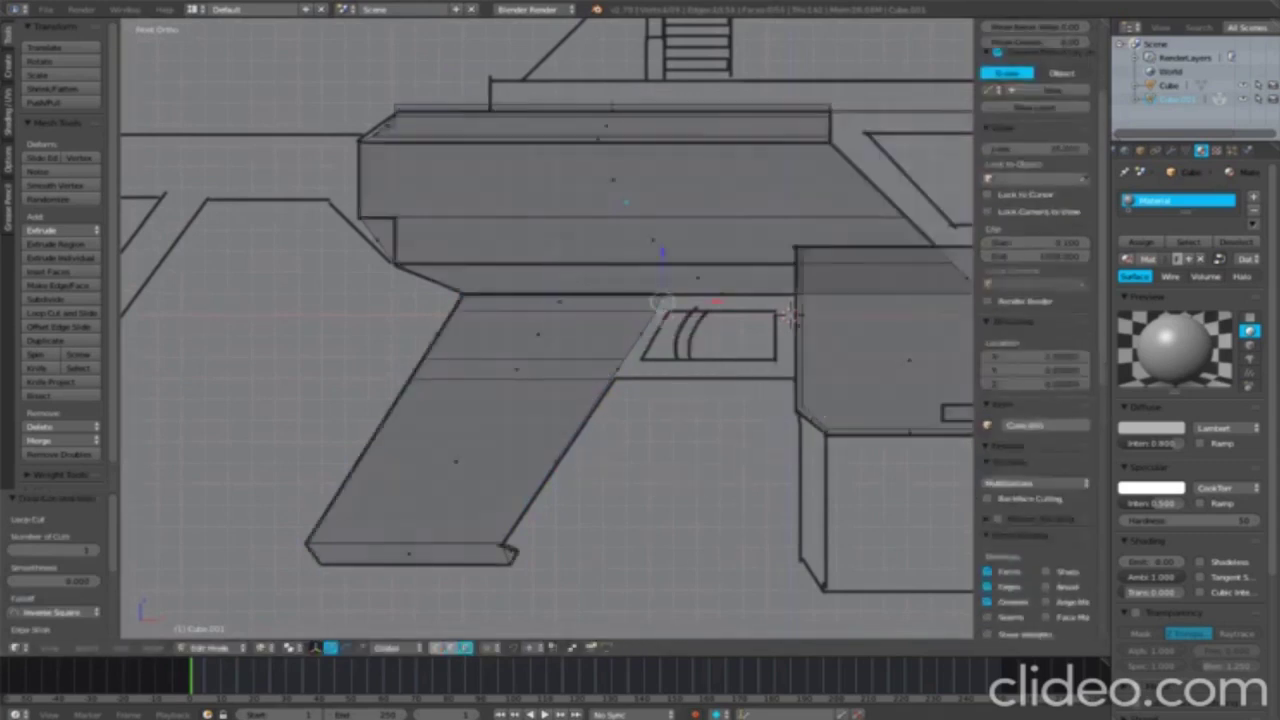
{"action": "key", "text": "ctrl+r"}
{"action": "left_click", "coordinate": [655, 372]}
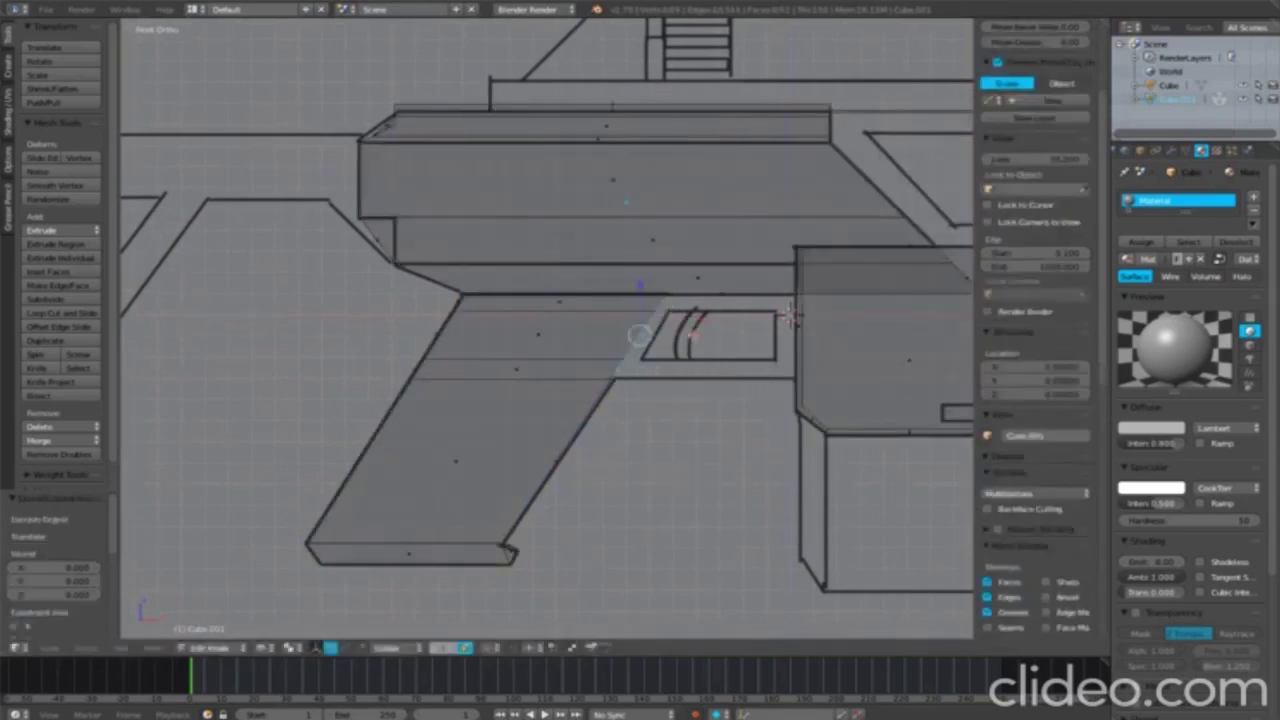
Step: Extrude a strip forward under the trigger in two passes to form the trigger guard
{"action": "right_click", "coordinate": [708, 337]}
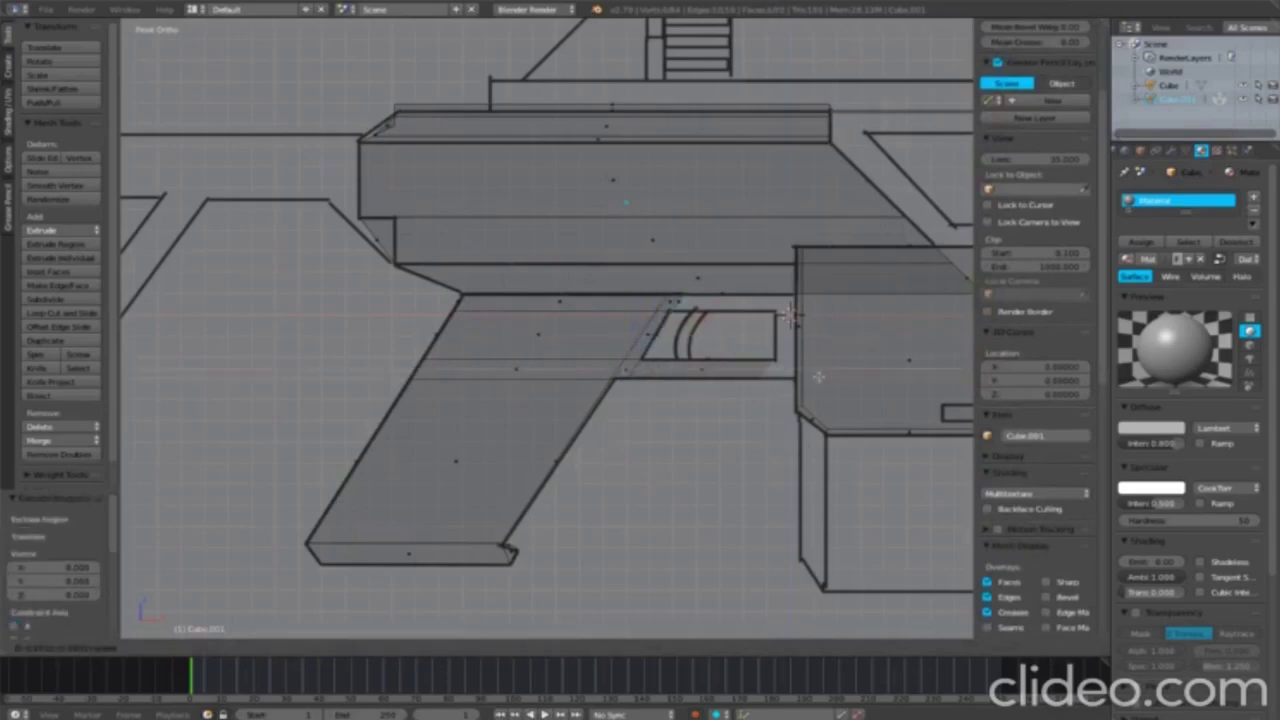
{"action": "left_click", "coordinate": [790, 316]}
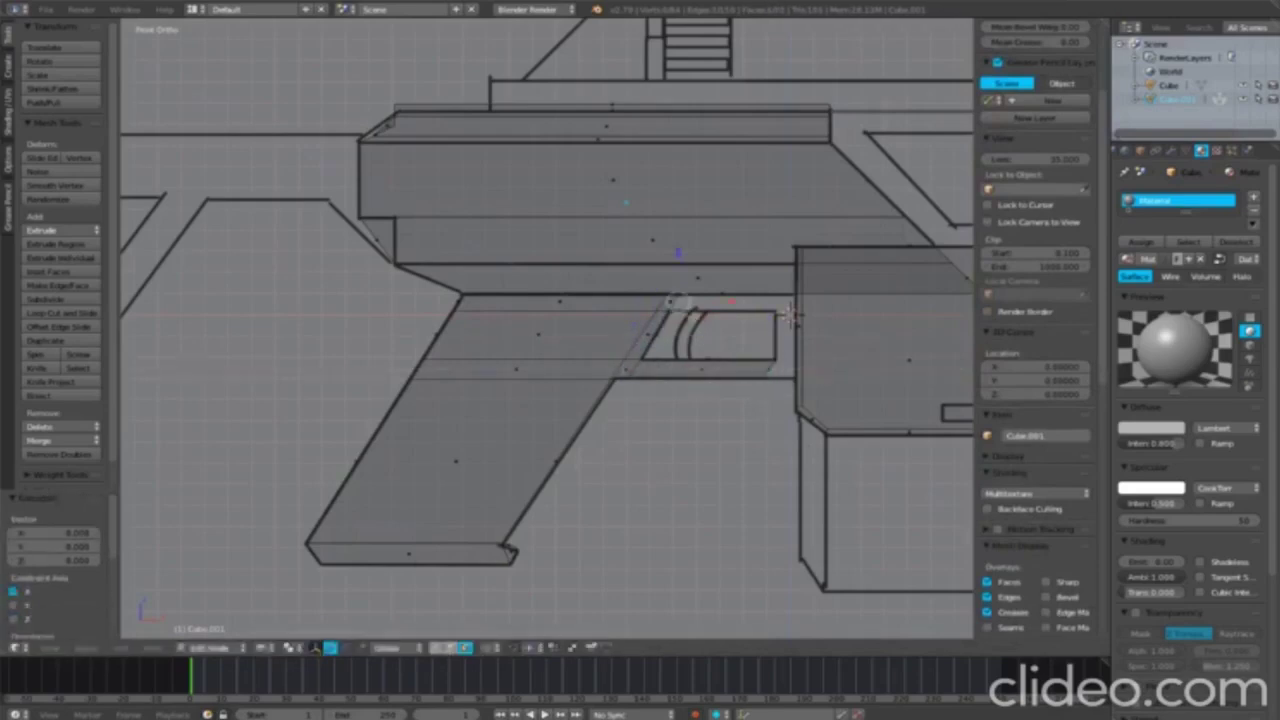
{"action": "key", "text": "e"}
{"action": "right_click", "coordinate": [790, 316]}
{"action": "left_click", "coordinate": [790, 316]}
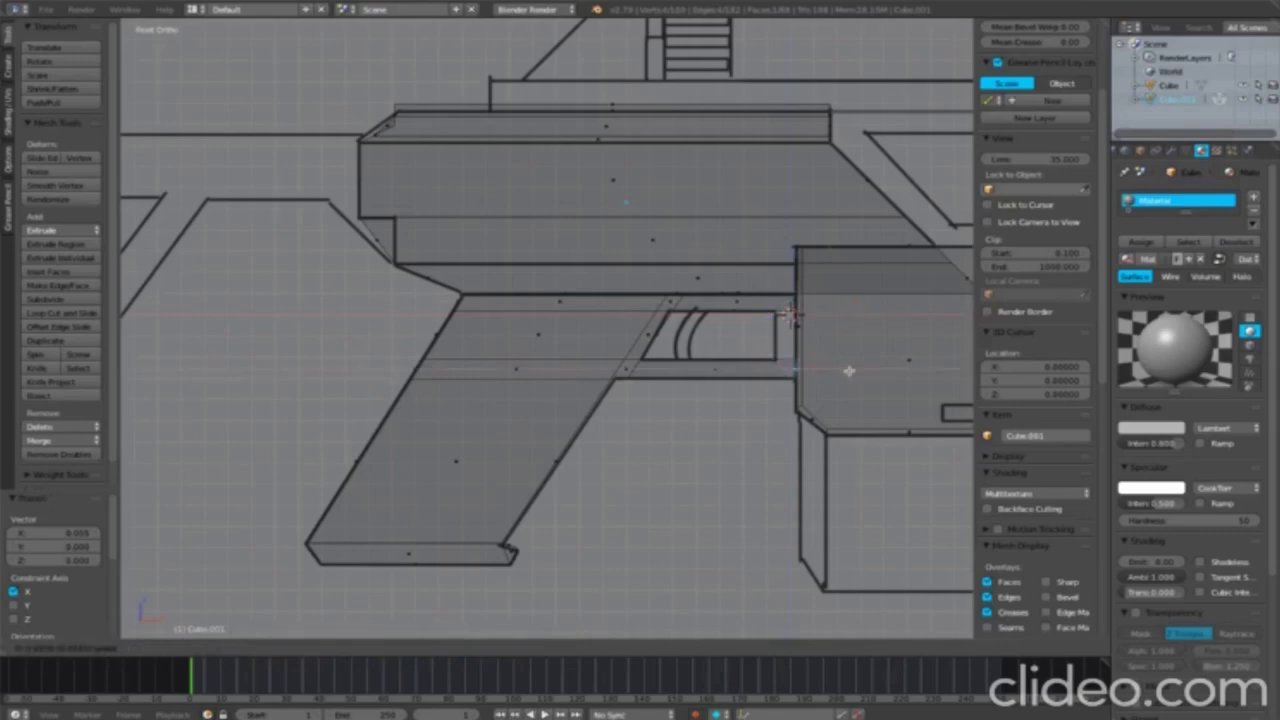
{"action": "scroll", "coordinate": [790, 316], "scroll_direction": "up", "scroll_amount": 2}
{"action": "left_click", "coordinate": [804, 390]}
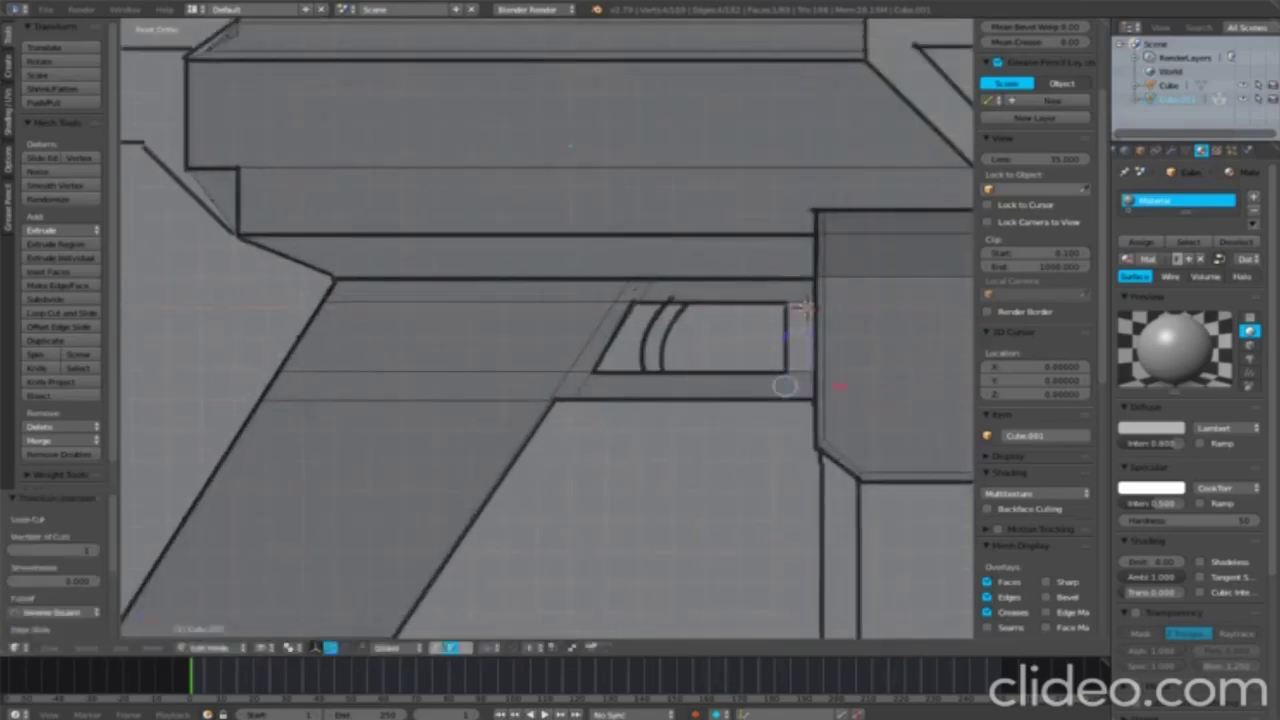
{"action": "left_click", "coordinate": [465, 650]}
{"action": "mouse_move", "coordinate": [817, 373]}
{"action": "middle_mouse_down"}
{"action": "mouse_move", "coordinate": [760, 360]}
{"action": "mouse_move", "coordinate": [763, 389]}
{"action": "mouse_move", "coordinate": [833, 304]}
{"action": "mouse_move", "coordinate": [855, 354]}
{"action": "mouse_move", "coordinate": [563, 430]}
{"action": "middle_mouse_up"}
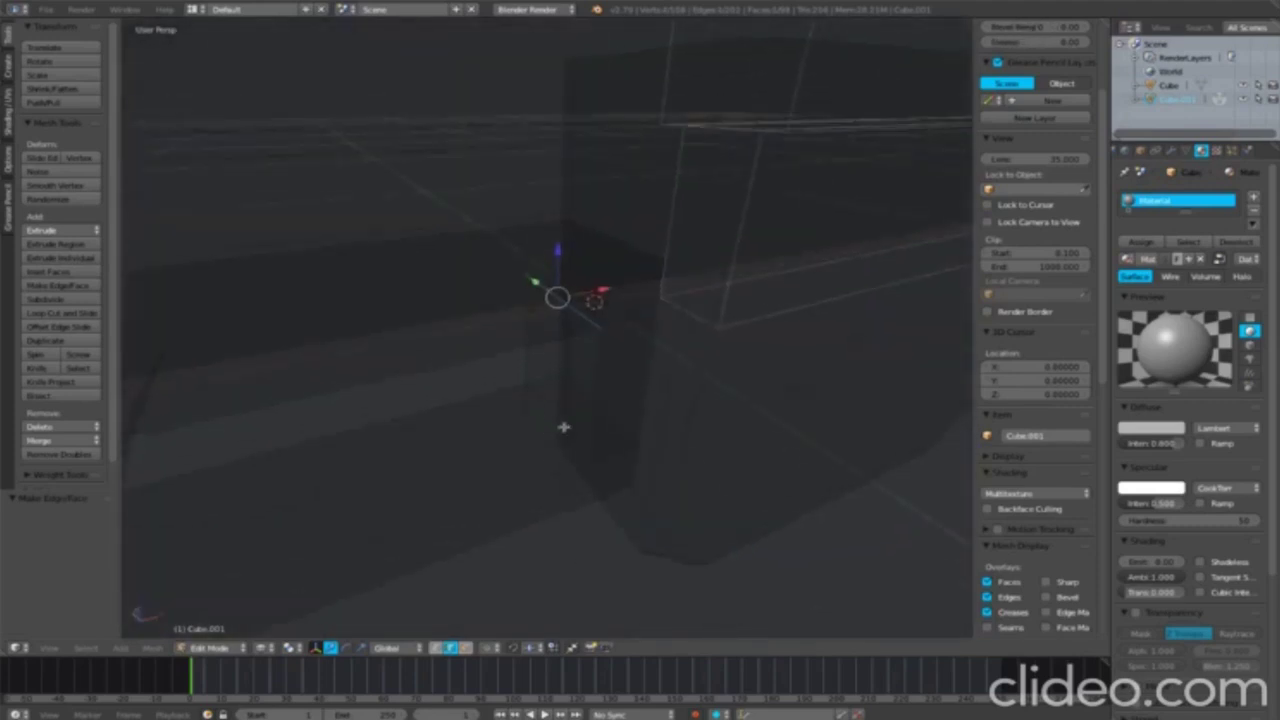
Step: Select the whole grip mesh and recalculate its normals to face outside
{"action": "key", "text": "z"}
{"action": "middle_click_drag", "start_coordinate": [694, 541], "coordinate": [640, 520]}
{"action": "key", "text": "a"}
{"action": "key", "text": "a"}
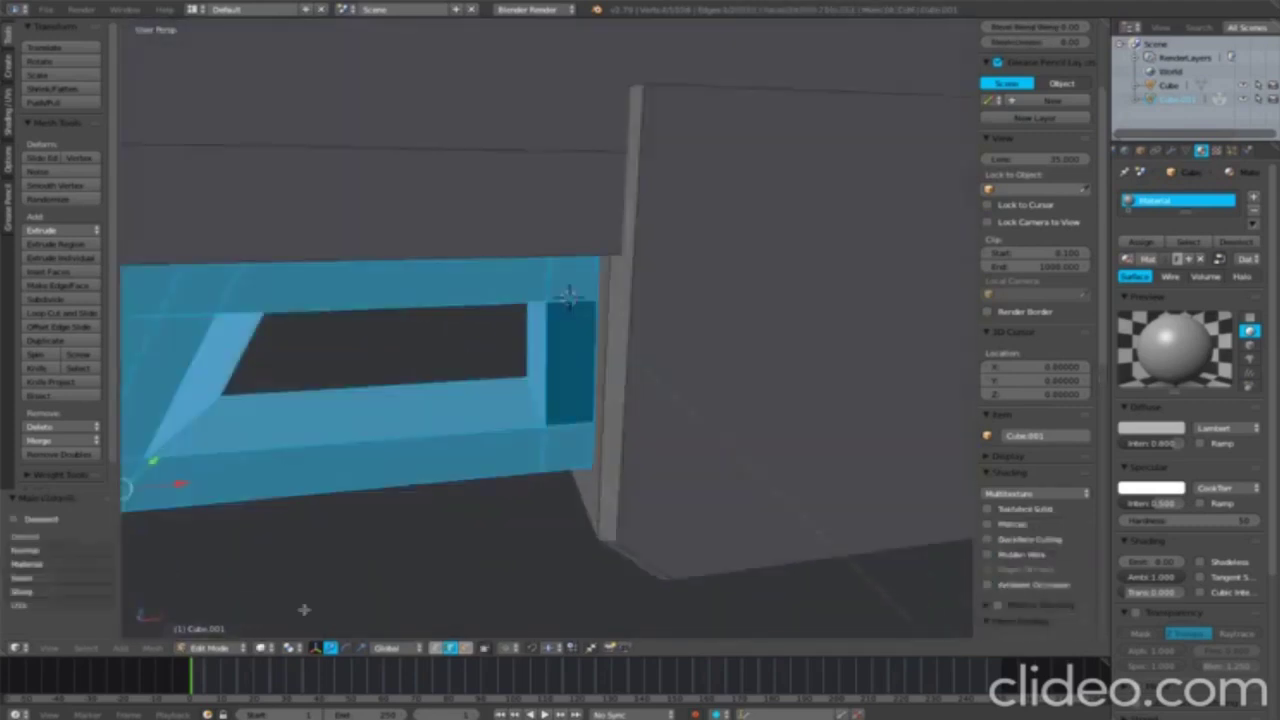
{"action": "left_click", "coordinate": [152, 648]}
{"action": "key", "text": "Escape"}
{"action": "scroll", "coordinate": [603, 440], "scroll_direction": "down", "scroll_amount": 5}
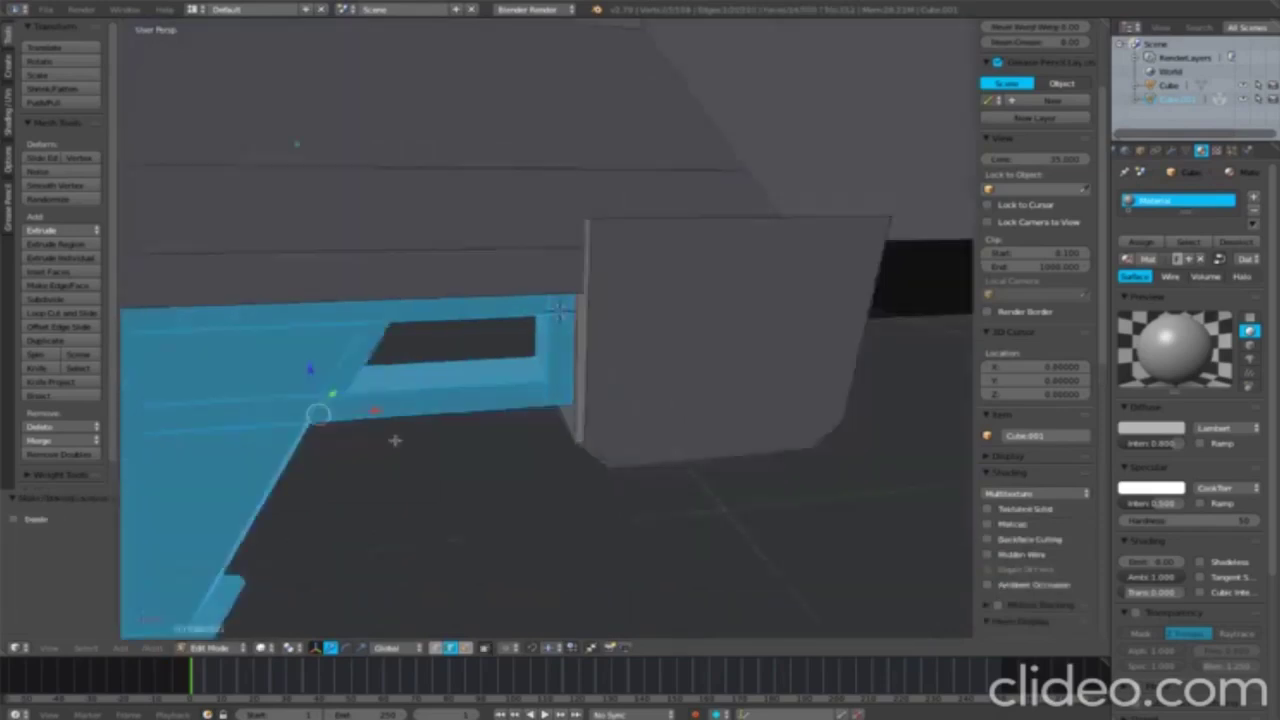
Step: Briefly inspect the gun in object mode, then return to grip editing in side orthographic view
{"action": "key", "text": "Tab"}
{"action": "mouse_move", "coordinate": [603, 440]}
{"action": "middle_mouse_down"}
{"action": "mouse_move", "coordinate": [474, 403]}
{"action": "mouse_move", "coordinate": [634, 434]}
{"action": "mouse_move", "coordinate": [680, 409]}
{"action": "middle_mouse_up"}
{"action": "scroll", "coordinate": [478, 435], "scroll_direction": "up", "scroll_amount": 4}
{"action": "key", "text": "Tab"}
{"action": "key", "text": "KP_1"}
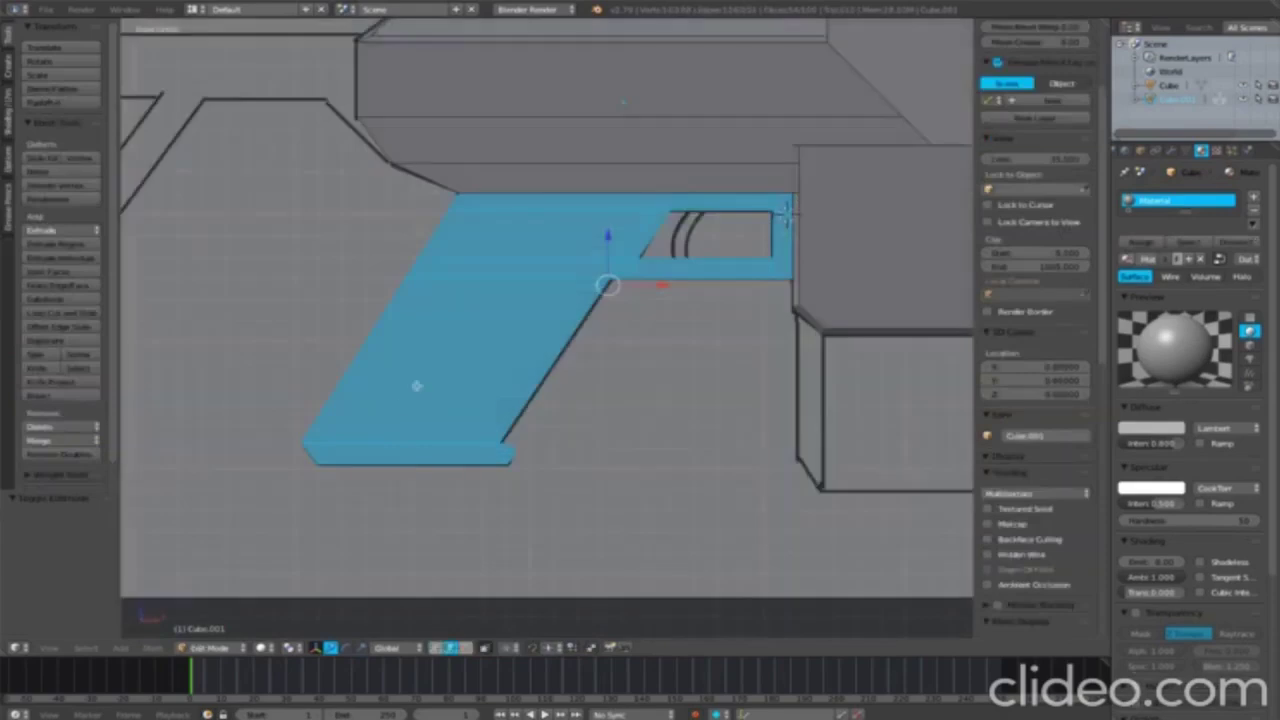
Step: Add several loop cuts along the grip's length and check it from below and the opposite side
{"action": "key", "text": "a"}
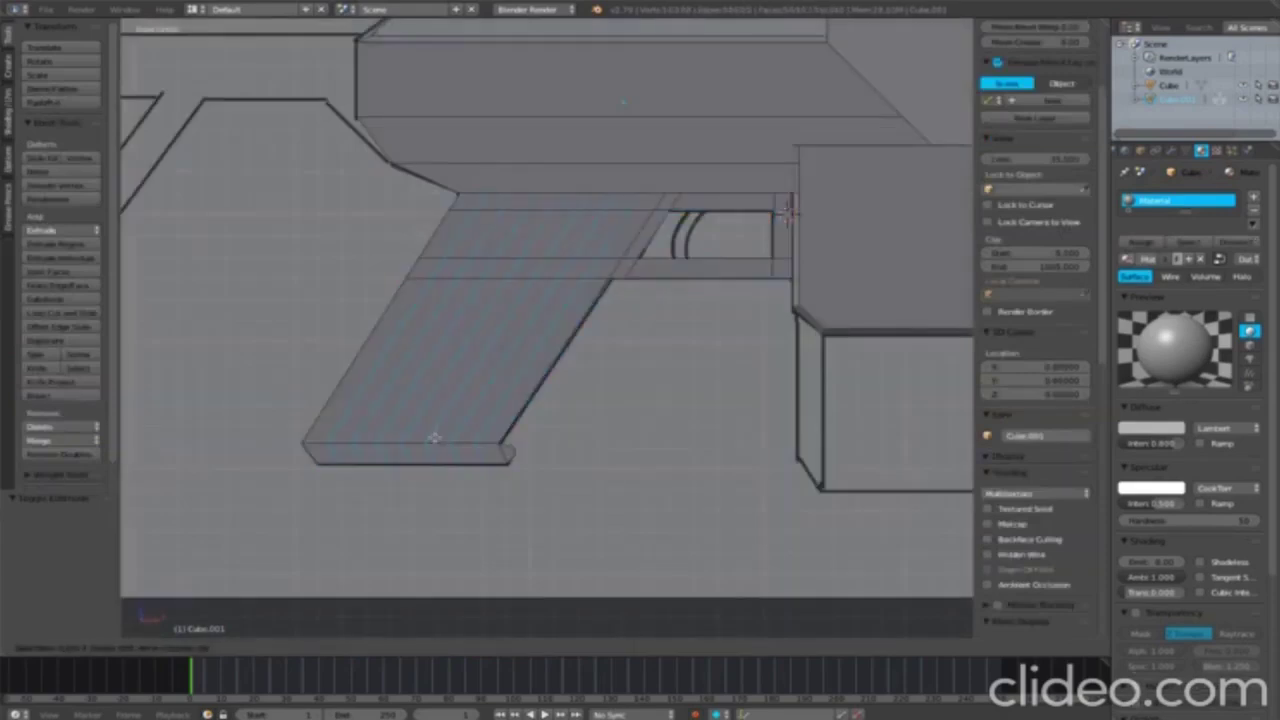
{"action": "left_click", "coordinate": [434, 438]}
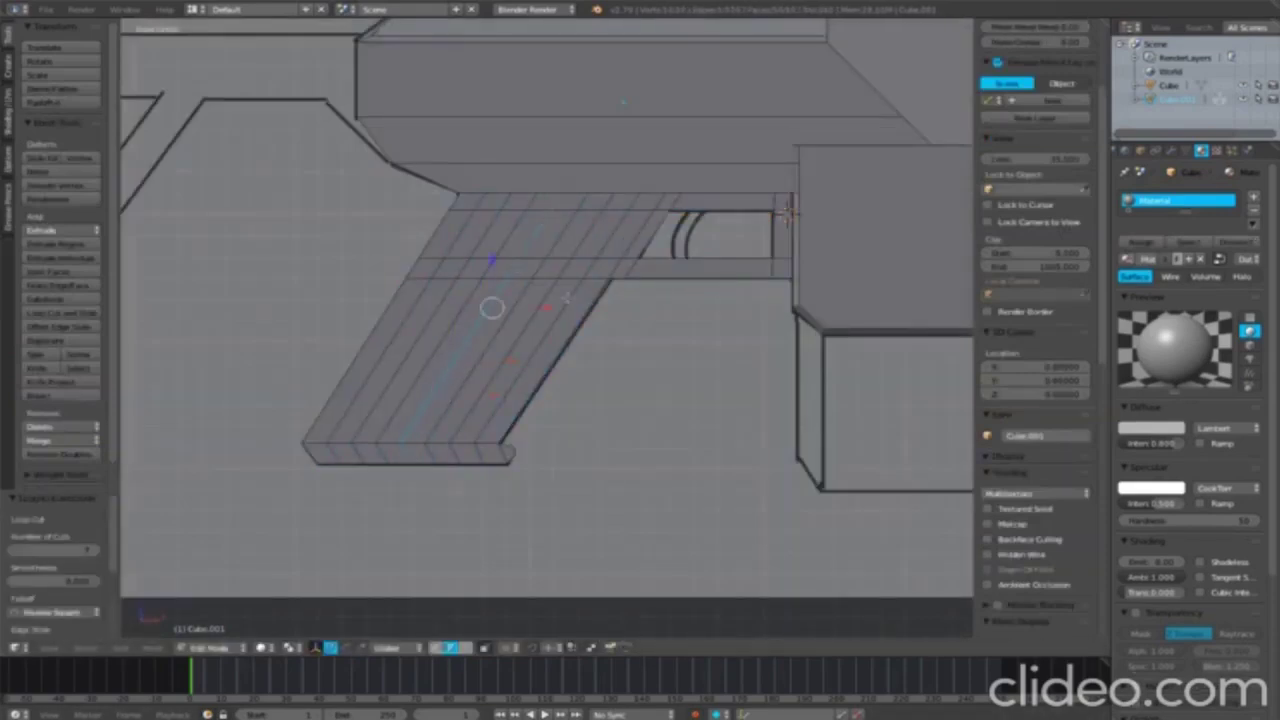
{"action": "middle_click_drag", "start_coordinate": [566, 297], "coordinate": [554, 570]}
{"action": "key", "text": "c"}
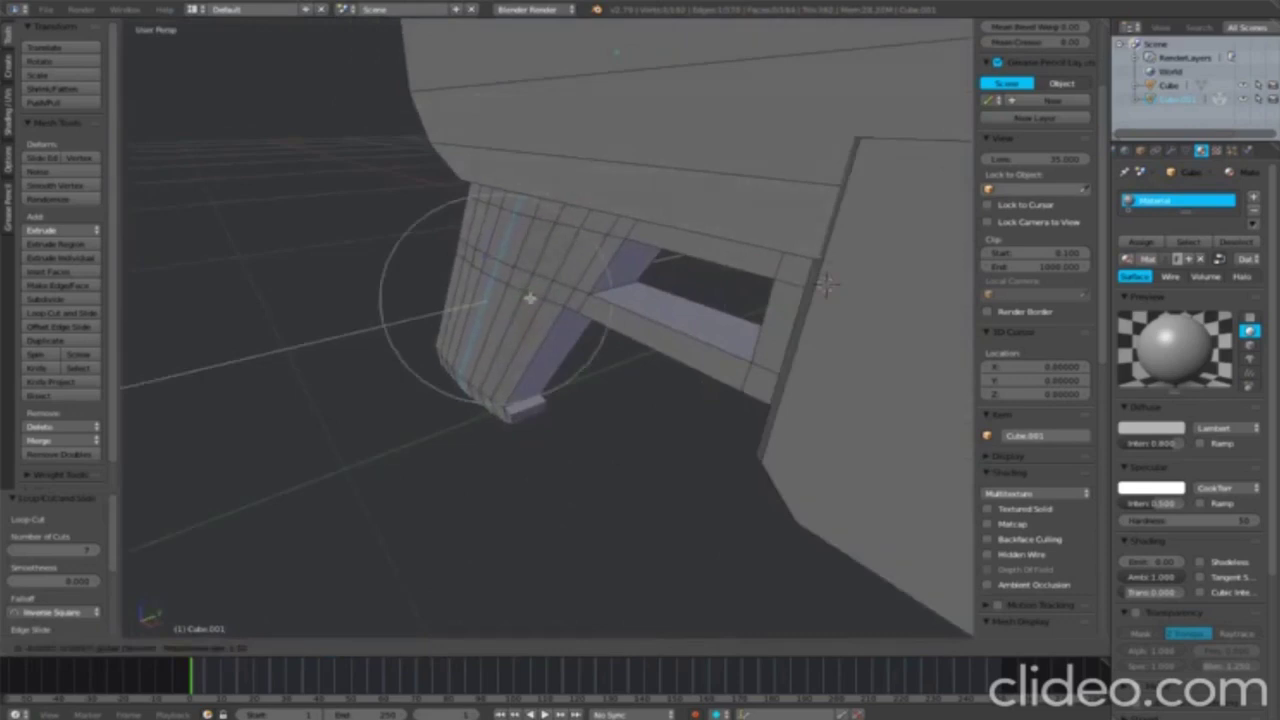
{"action": "right_click", "coordinate": [530, 297]}
{"action": "left_click", "coordinate": [555, 647]}
{"action": "left_click", "coordinate": [586, 600]}
{"action": "key", "text": "c"}
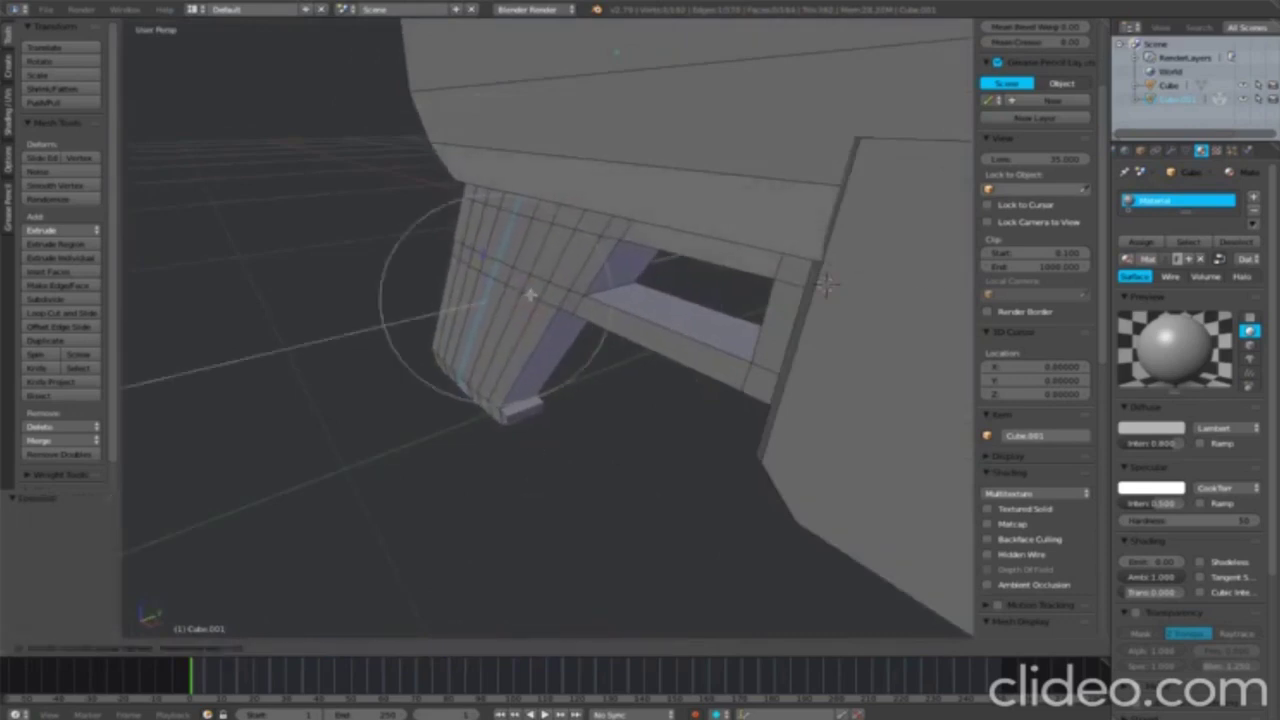
{"action": "right_click", "coordinate": [530, 295]}
{"action": "middle_click_drag", "start_coordinate": [530, 295], "coordinate": [435, 377]}
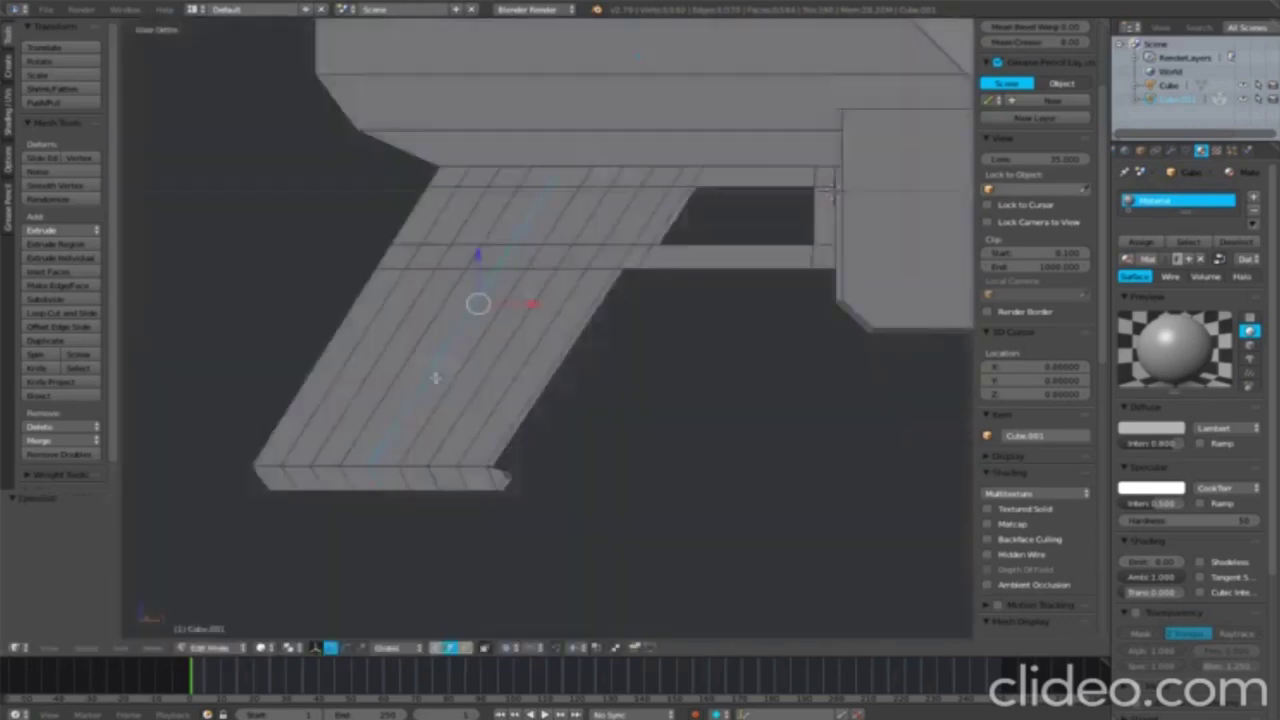
{"action": "key", "text": "ctrl+KP_1"}
{"action": "mouse_move", "coordinate": [257, 190]}
{"action": "middle_mouse_down"}
{"action": "mouse_move", "coordinate": [251, 306]}
{"action": "mouse_move", "coordinate": [494, 336]}
{"action": "middle_mouse_up"}
Step: Circle-select the grip's back strip of faces and scale it by 1.493 along Y
{"action": "key", "text": "a"}
{"action": "key", "text": "c"}
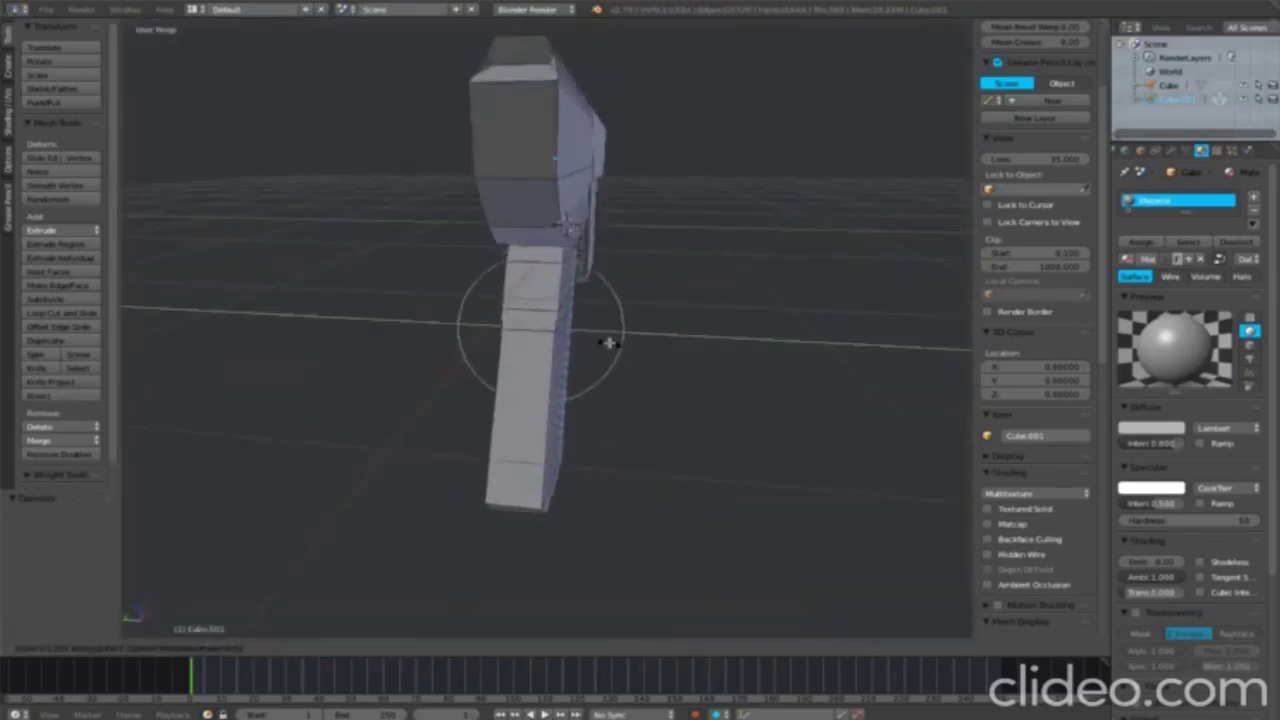
{"action": "left_click_drag", "start_coordinate": [615, 342], "coordinate": [594, 351]}
{"action": "middle_click_drag", "start_coordinate": [594, 351], "coordinate": [720, 350]}
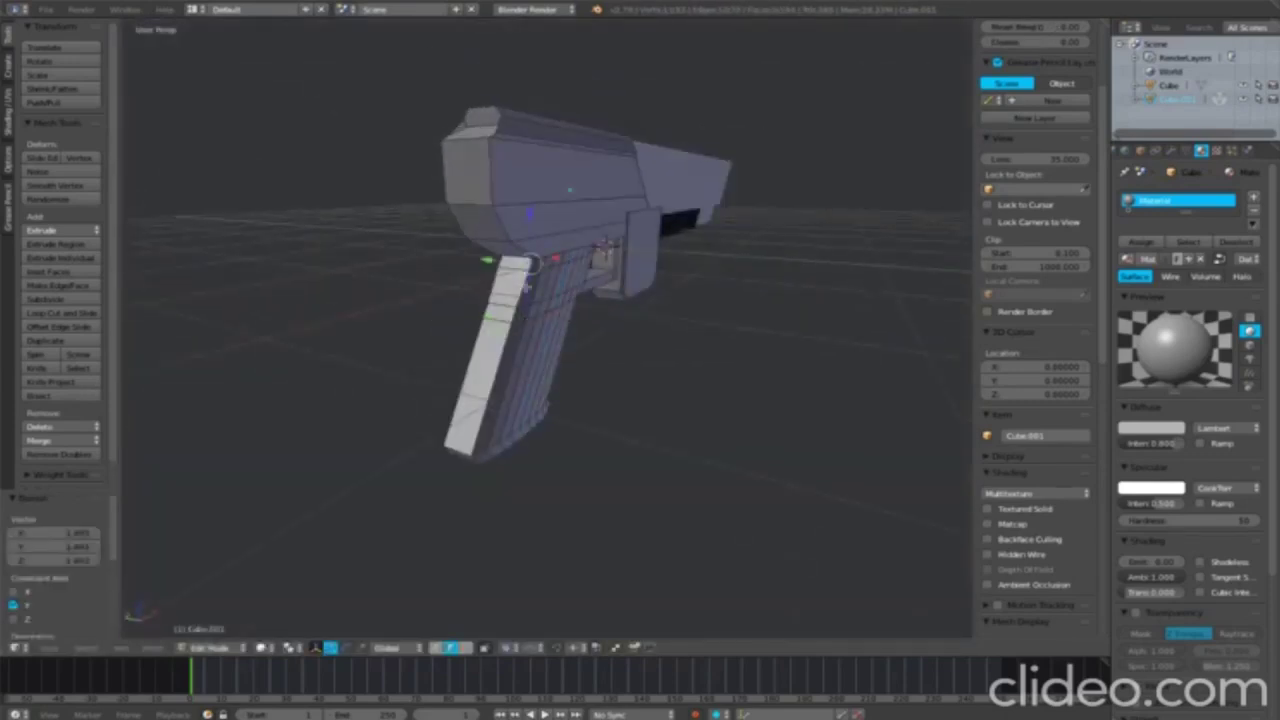
{"action": "scroll", "coordinate": [1040, 325], "scroll_direction": "down", "scroll_amount": 3}
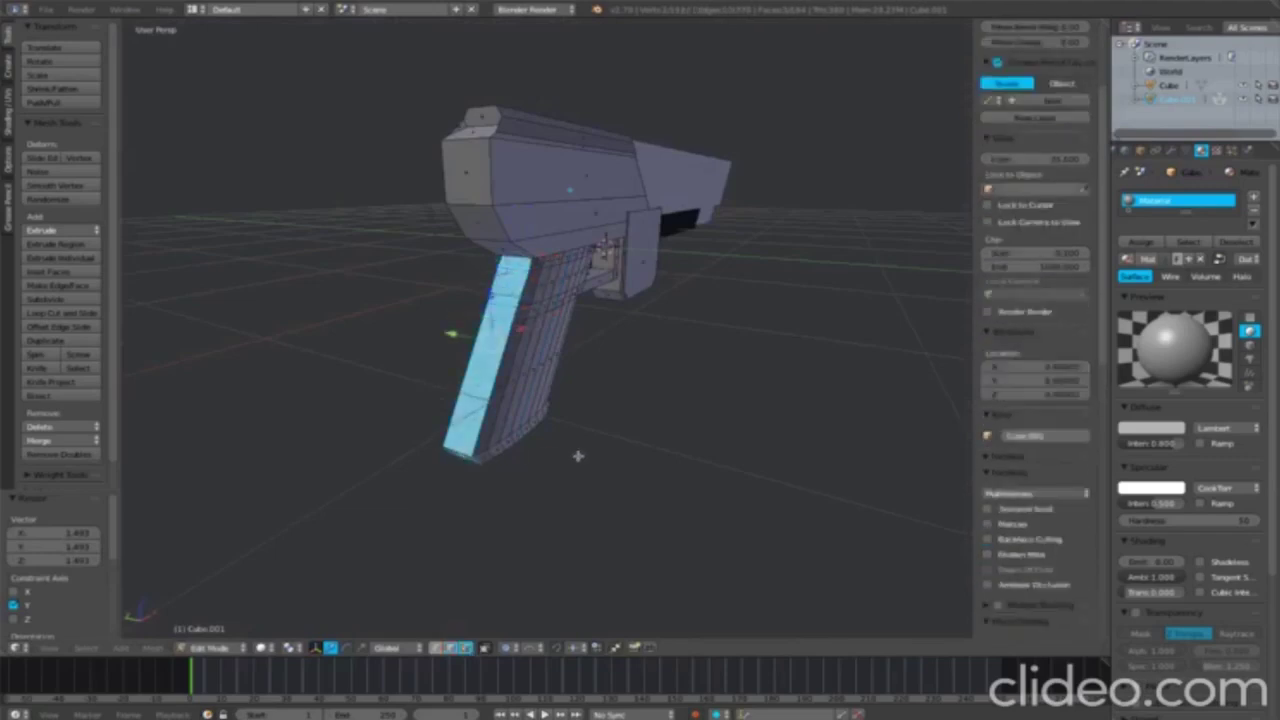
{"action": "key", "text": "s"}
{"action": "key", "text": "y"}
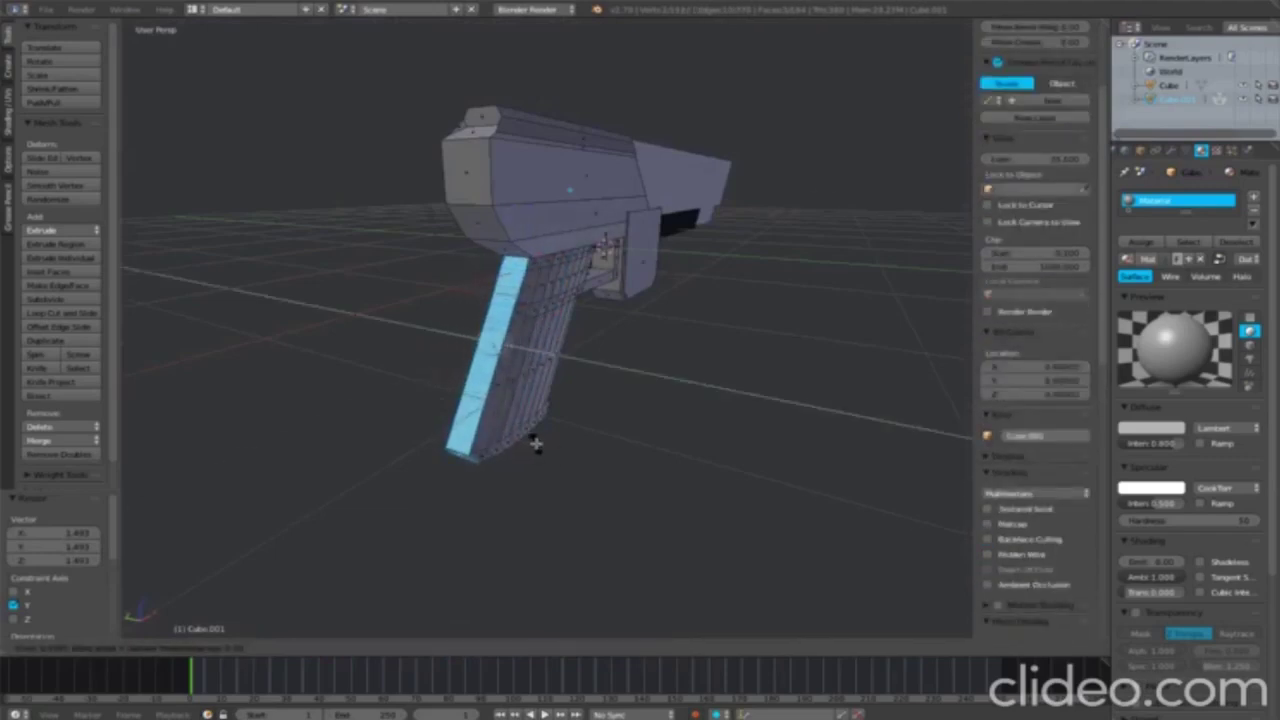
{"action": "left_click", "coordinate": [536, 445]}
{"action": "mouse_move", "coordinate": [536, 445]}
{"action": "middle_mouse_down"}
{"action": "mouse_move", "coordinate": [573, 347]}
{"action": "mouse_move", "coordinate": [649, 443]}
{"action": "mouse_move", "coordinate": [666, 420]}
{"action": "mouse_move", "coordinate": [657, 477]}
{"action": "mouse_move", "coordinate": [591, 343]}
{"action": "middle_mouse_up"}
{"action": "key", "text": "Tab"}
{"action": "key", "text": "Tab"}
Step: Give the grip a new material slot named Black, coloured black, and assign it
{"action": "key", "text": "l"}
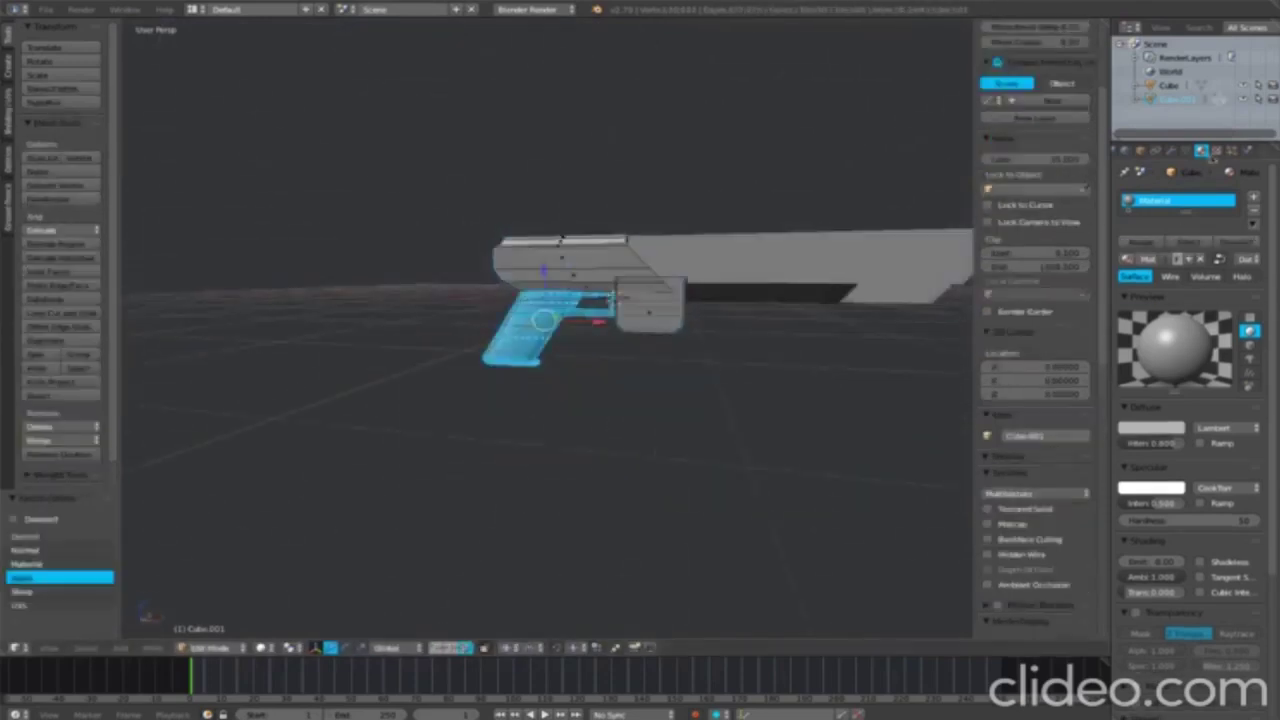
{"action": "left_click", "coordinate": [1253, 197]}
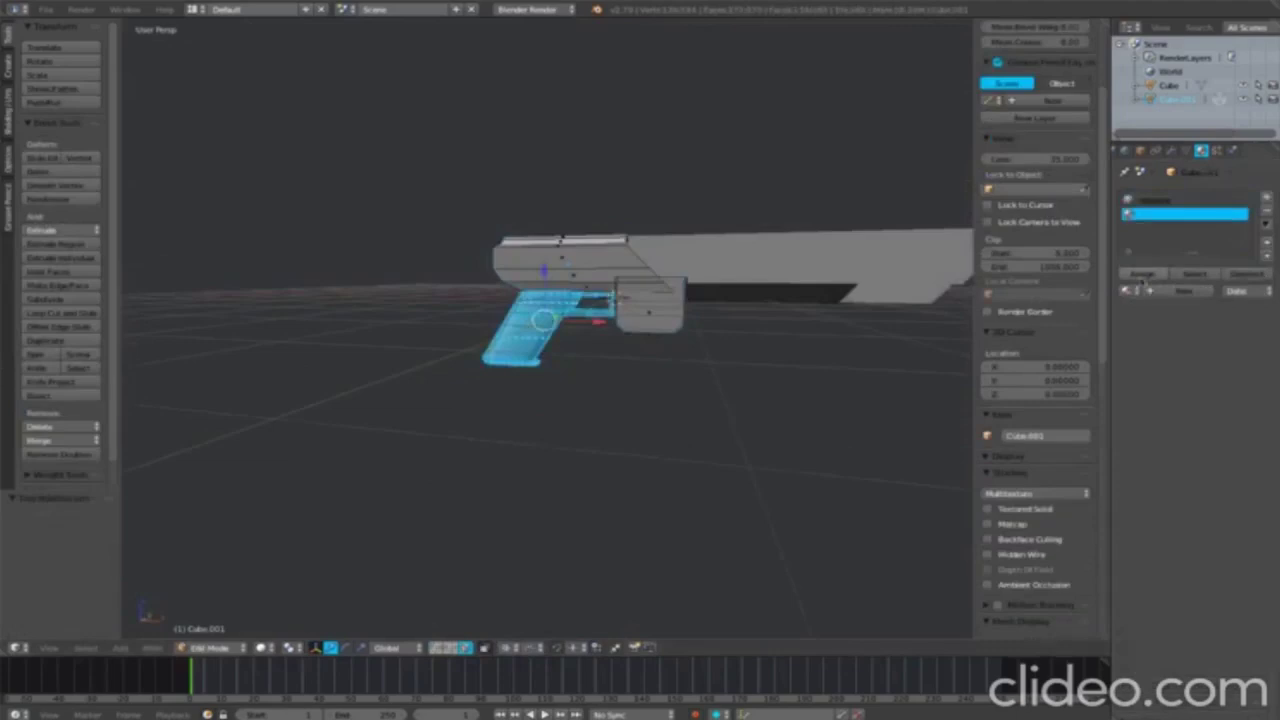
{"action": "left_click", "coordinate": [1180, 272]}
{"action": "left_click", "coordinate": [1140, 256]}
{"action": "key", "text": "Tab"}
{"action": "mouse_move", "coordinate": [763, 300]}
{"action": "middle_mouse_down"}
{"action": "mouse_move", "coordinate": [628, 315]}
{"action": "mouse_move", "coordinate": [600, 290]}
{"action": "mouse_move", "coordinate": [663, 343]}
{"action": "middle_mouse_up"}
{"action": "key", "text": "q"}
{"action": "left_click", "coordinate": [545, 296]}
{"action": "scroll", "coordinate": [545, 296], "scroll_direction": "up", "scroll_amount": 3}
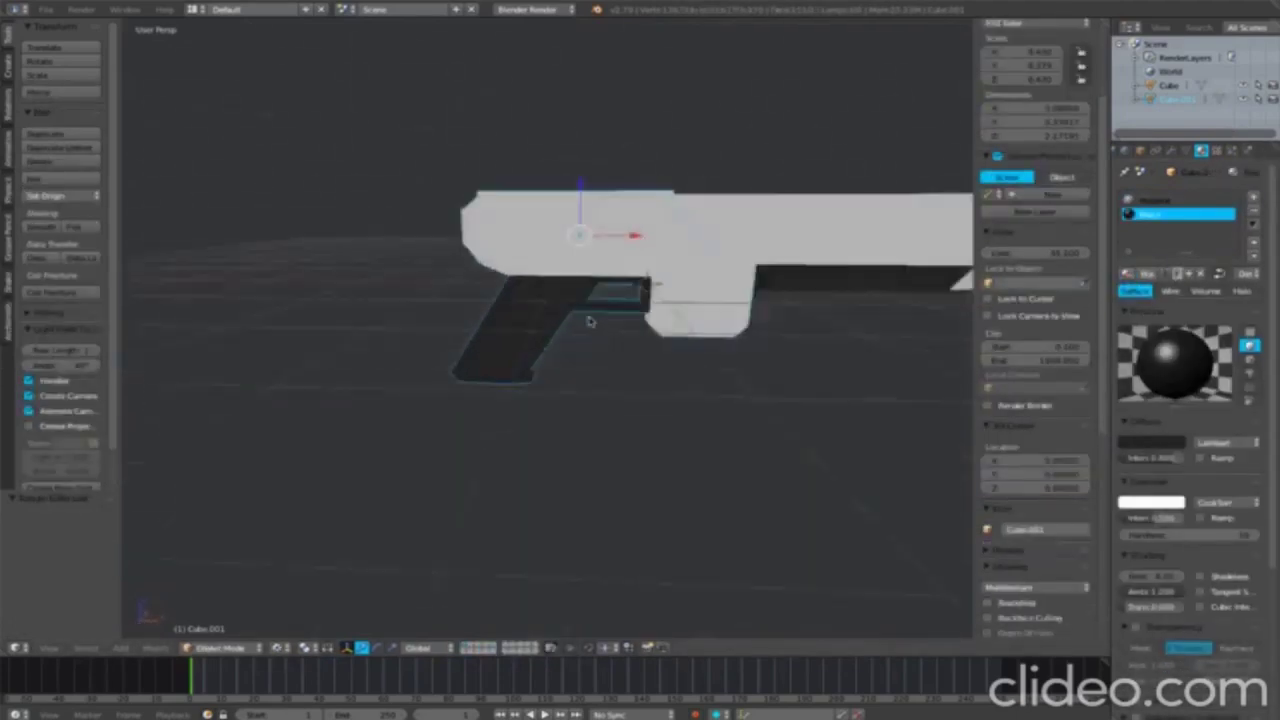
{"action": "key", "text": "Tab"}
Step: Scale the face inside the trigger opening thinner on Y and extrude it out along X
{"action": "key", "text": "KP_1"}
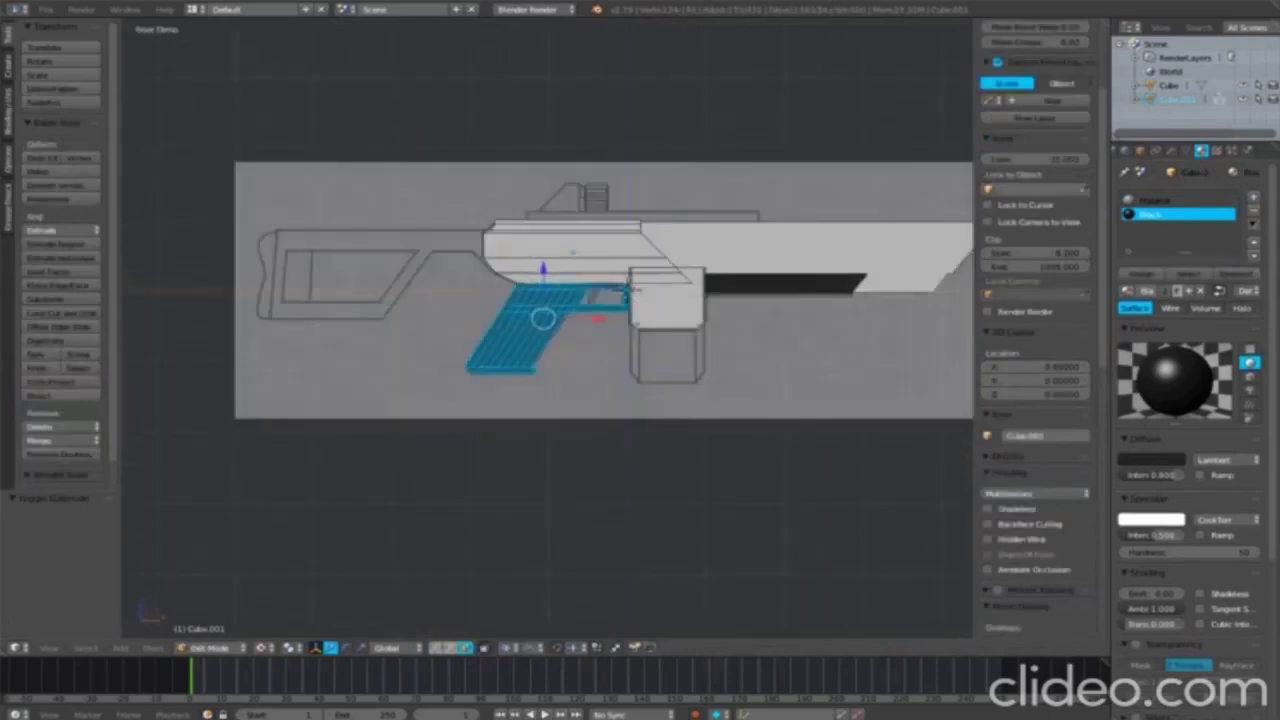
{"action": "middle_click_drag", "start_coordinate": [617, 336], "coordinate": [541, 479]}
{"action": "right_click", "coordinate": [690, 167]}
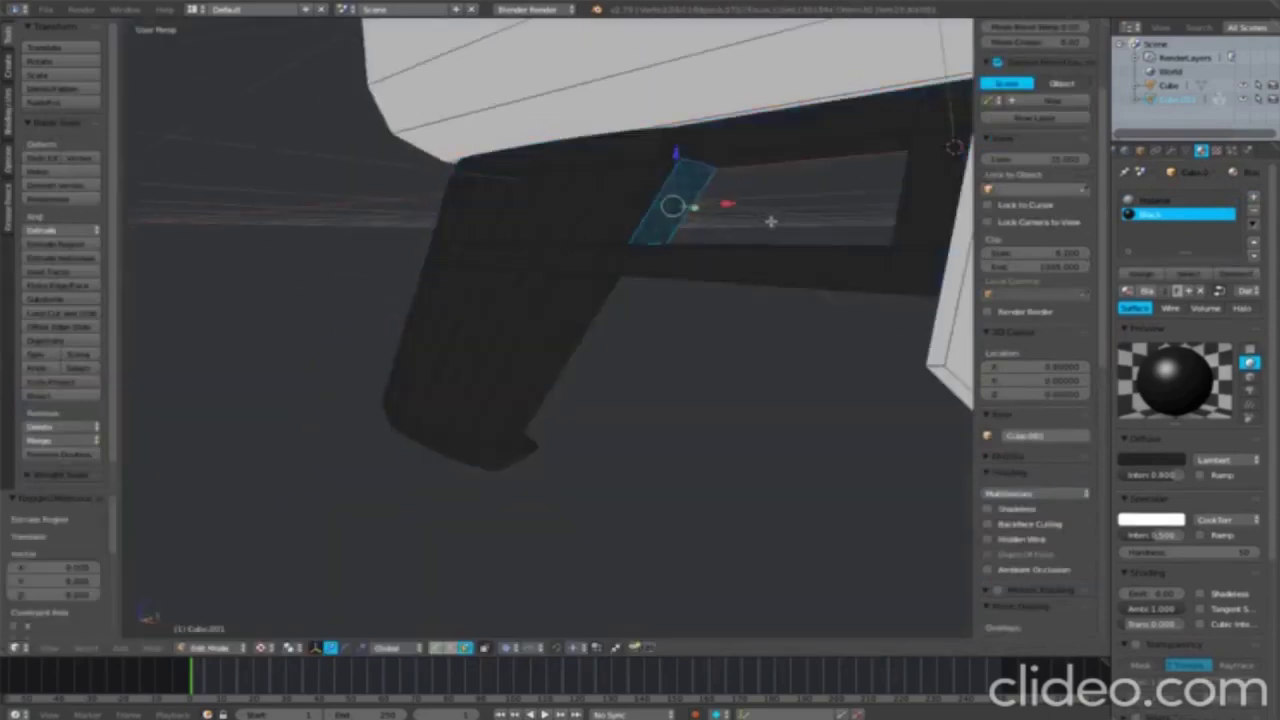
{"action": "key", "text": "s"}
{"action": "key", "text": "y"}
{"action": "left_click", "coordinate": [786, 223]}
{"action": "key", "text": "s"}
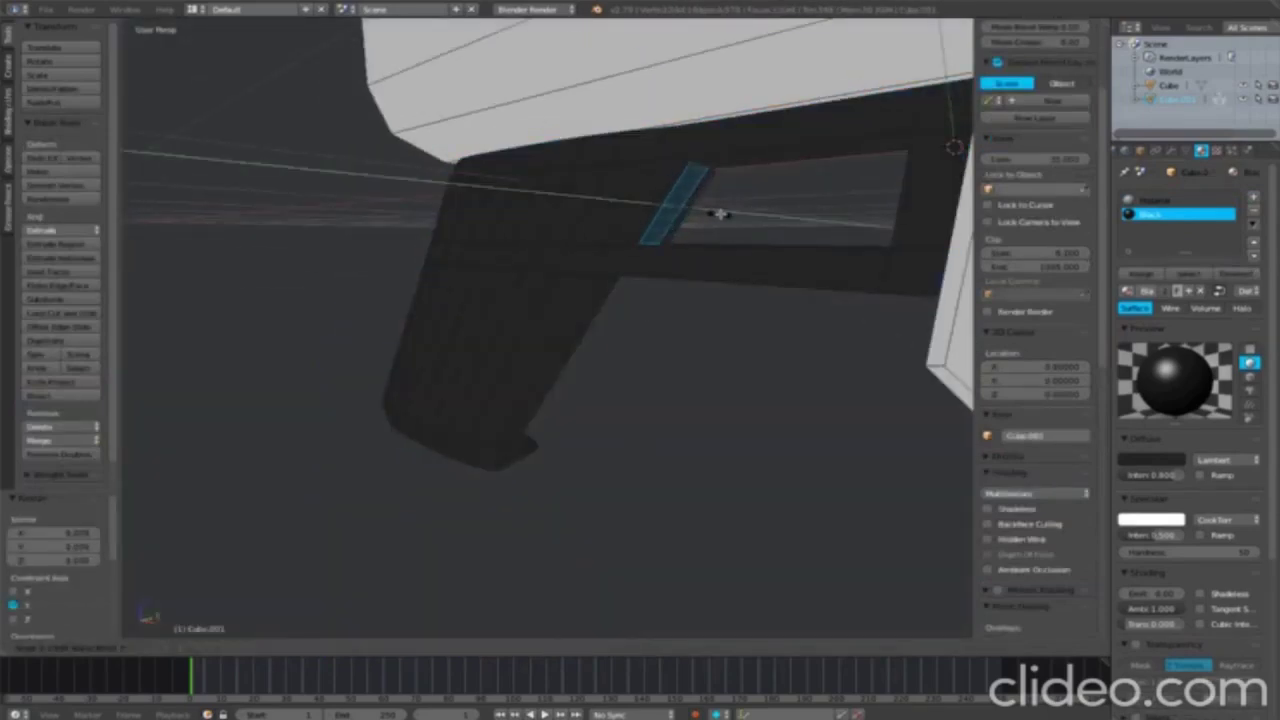
{"action": "left_click", "coordinate": [720, 213]}
{"action": "key", "text": "KP_1"}
{"action": "key", "text": "e"}
{"action": "left_click", "coordinate": [765, 215]}
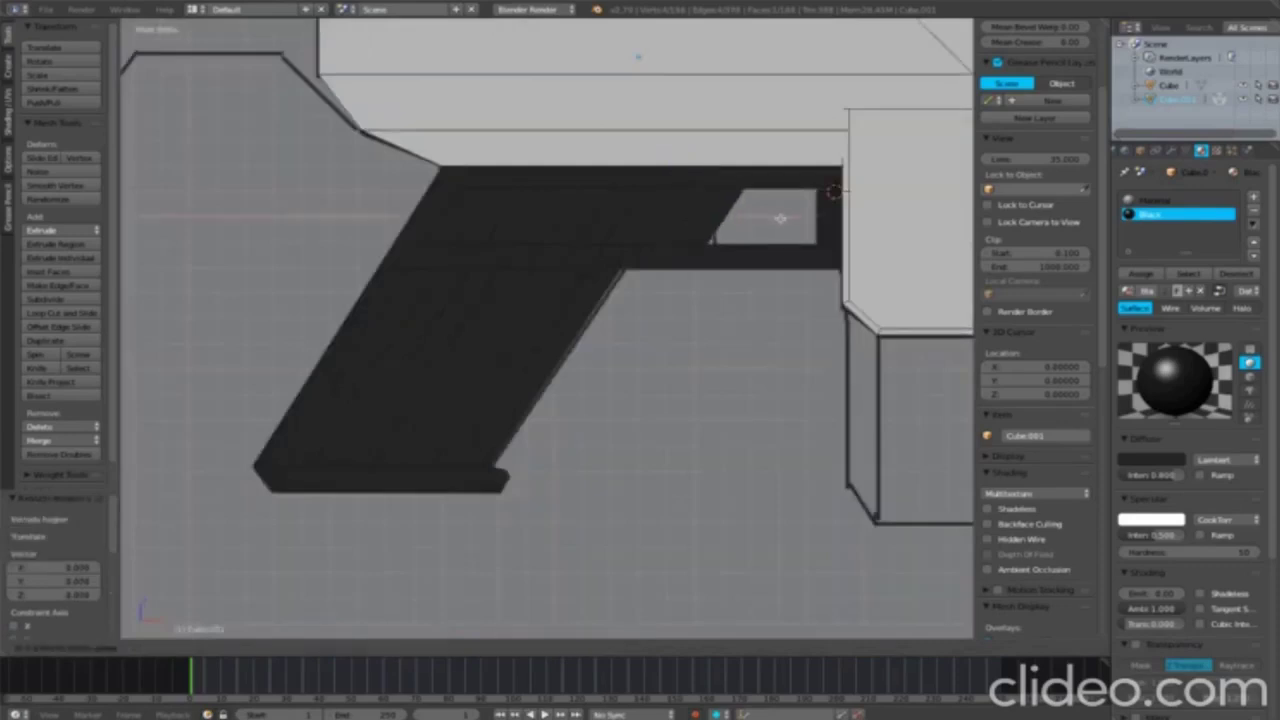
{"action": "left_click", "coordinate": [797, 213]}
Step: Assign the white material to the new trigger faces
{"action": "middle_click_drag", "start_coordinate": [800, 212], "coordinate": [493, 577]}
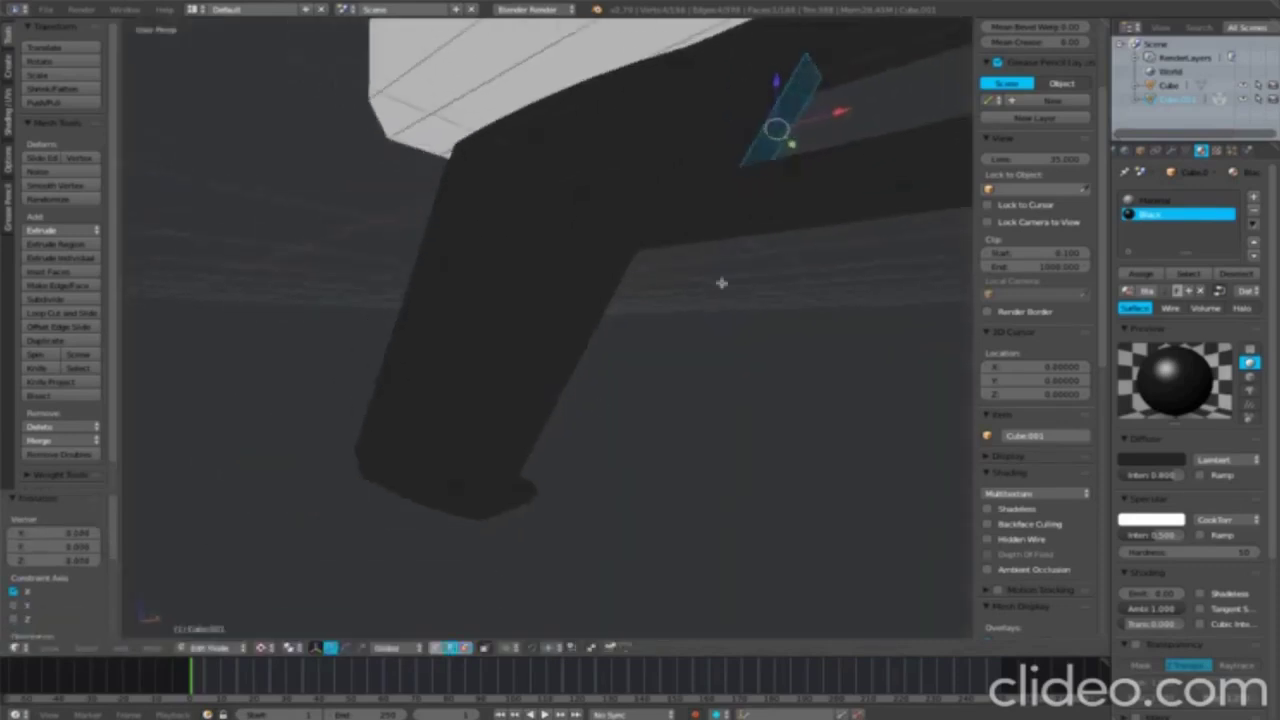
{"action": "key", "text": "KP_1"}
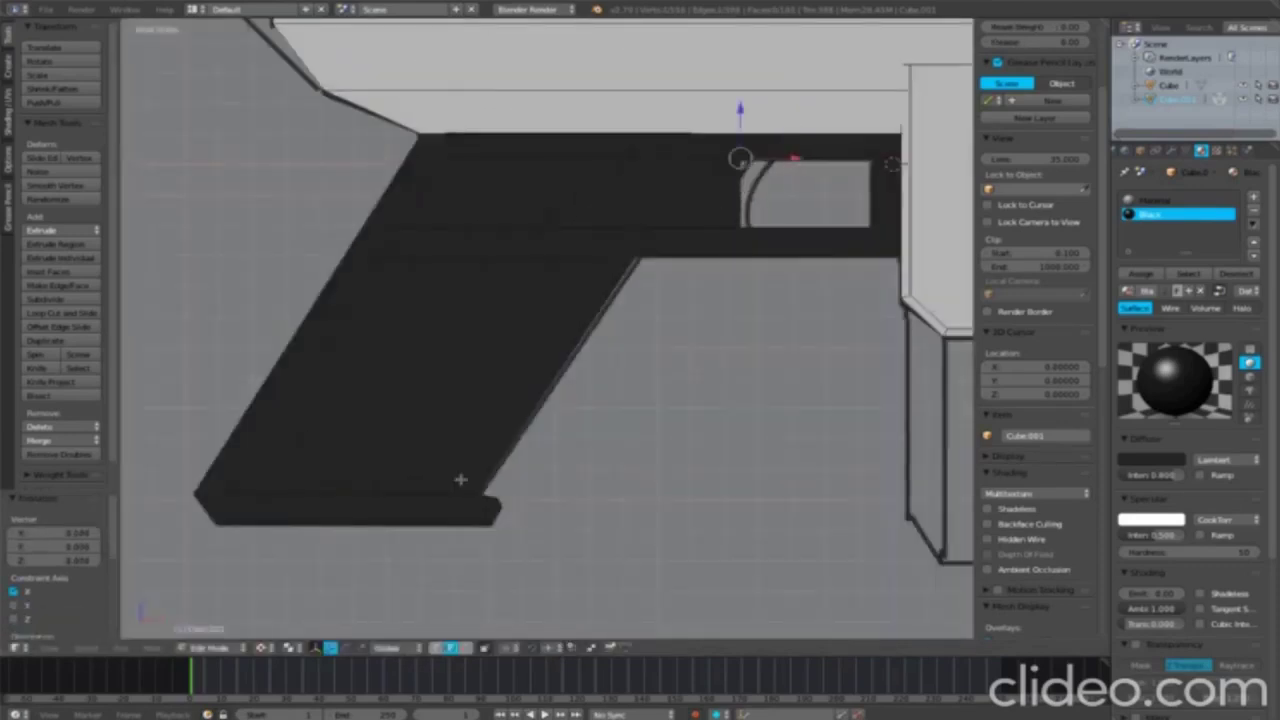
{"action": "middle_click_drag", "start_coordinate": [460, 480], "coordinate": [850, 168]}
{"action": "key", "text": "KP_1"}
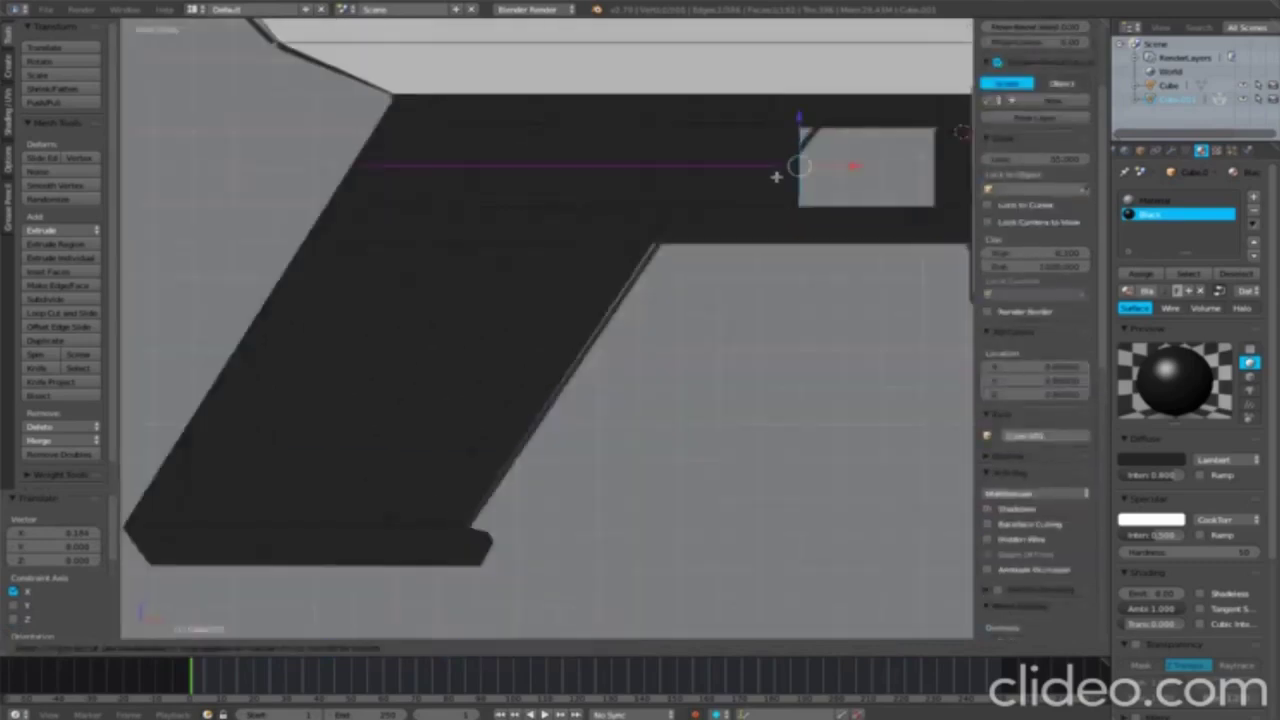
{"action": "key", "text": "a"}
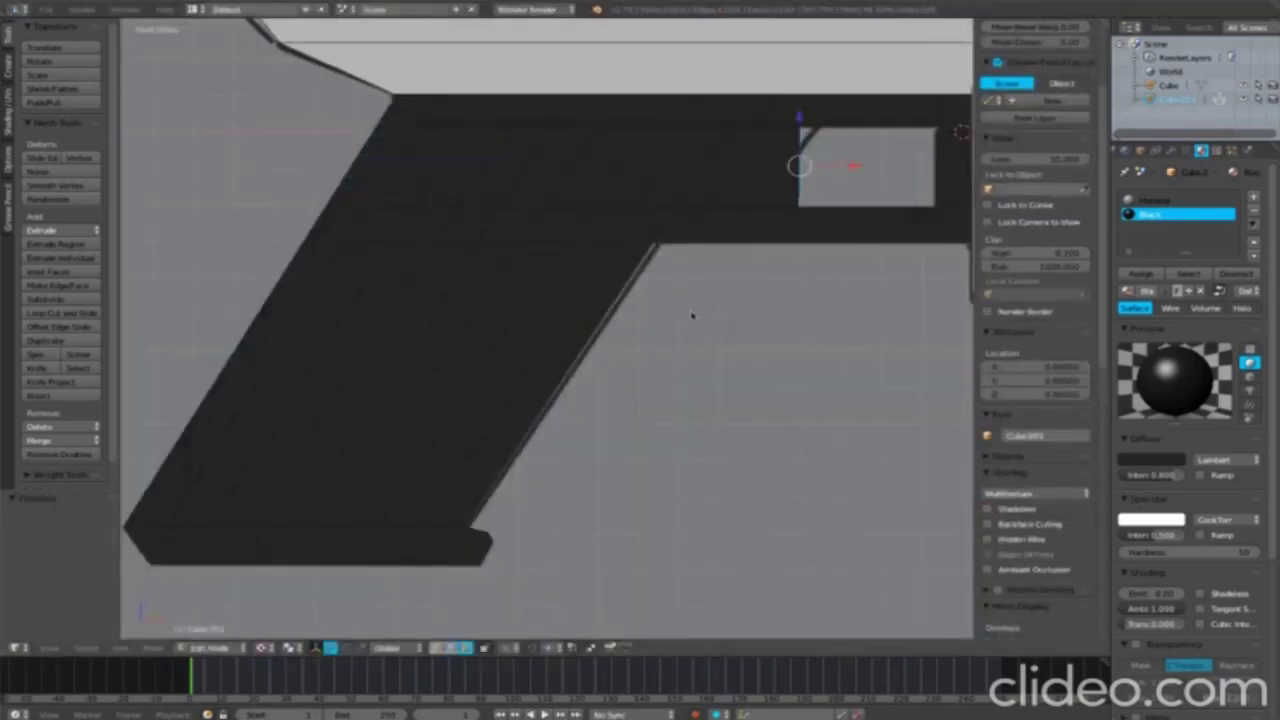
{"action": "middle_click_drag", "start_coordinate": [801, 178], "coordinate": [560, 266]}
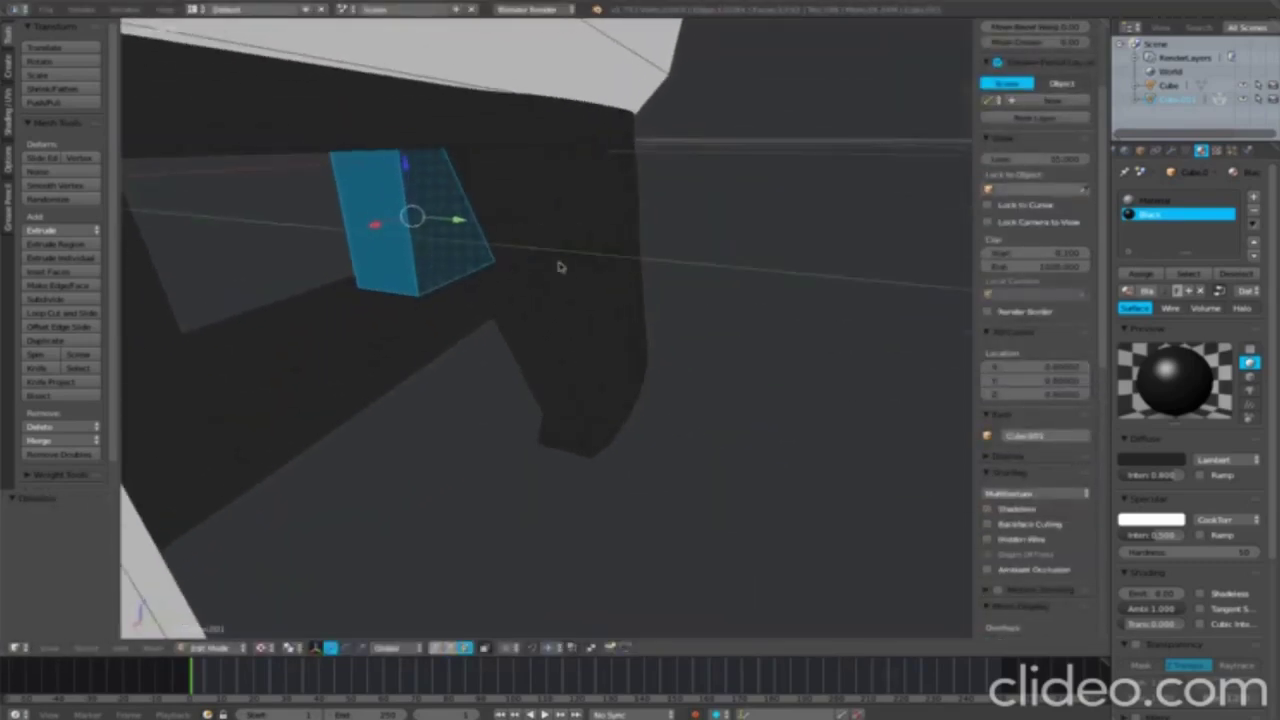
{"action": "left_click", "coordinate": [1178, 200]}
{"action": "left_click", "coordinate": [1143, 273]}
{"action": "key", "text": "KP_1"}
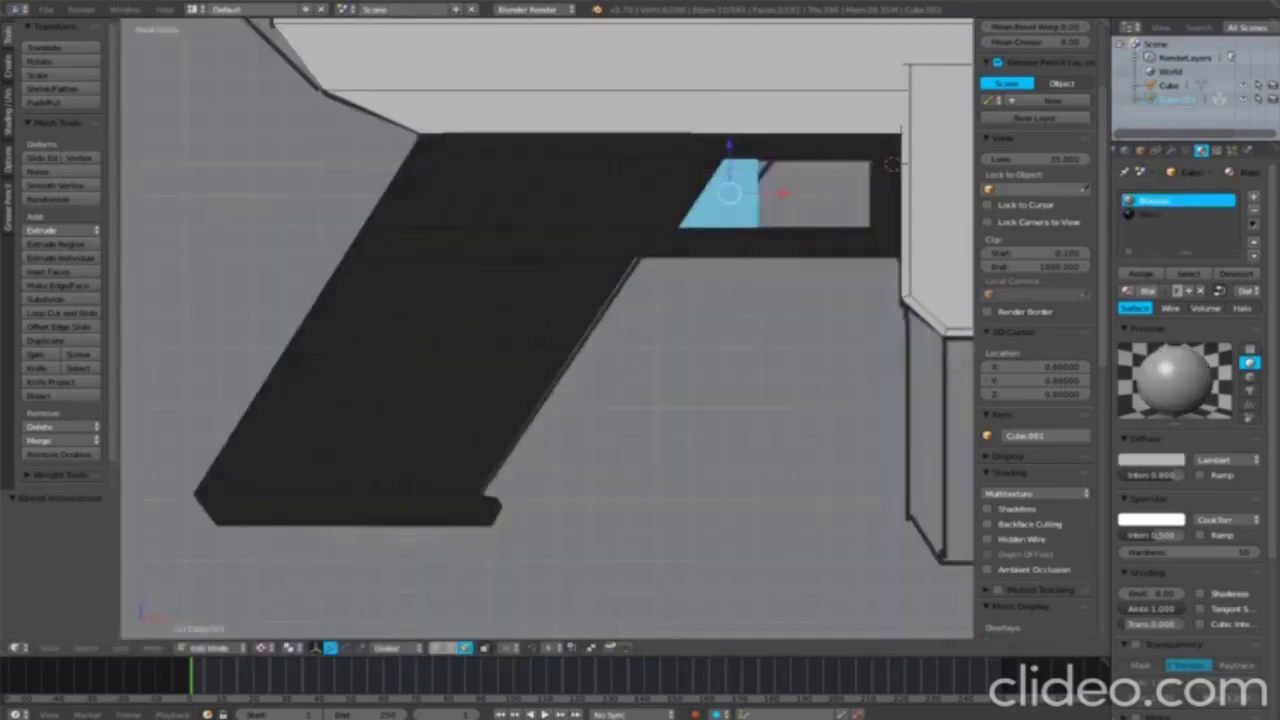
{"action": "scroll", "coordinate": [546, 327], "scroll_direction": "up", "scroll_amount": 1}
Step: Add centred loop cuts across the trigger and bend it into a curve
{"action": "key", "text": "ctrl+r"}
{"action": "scroll", "coordinate": [800, 170], "scroll_direction": "up", "scroll_amount": 4}
{"action": "left_click", "coordinate": [800, 170]}
{"action": "right_click", "coordinate": [780, 185]}
{"action": "middle_click_drag", "start_coordinate": [780, 185], "coordinate": [747, 201]}
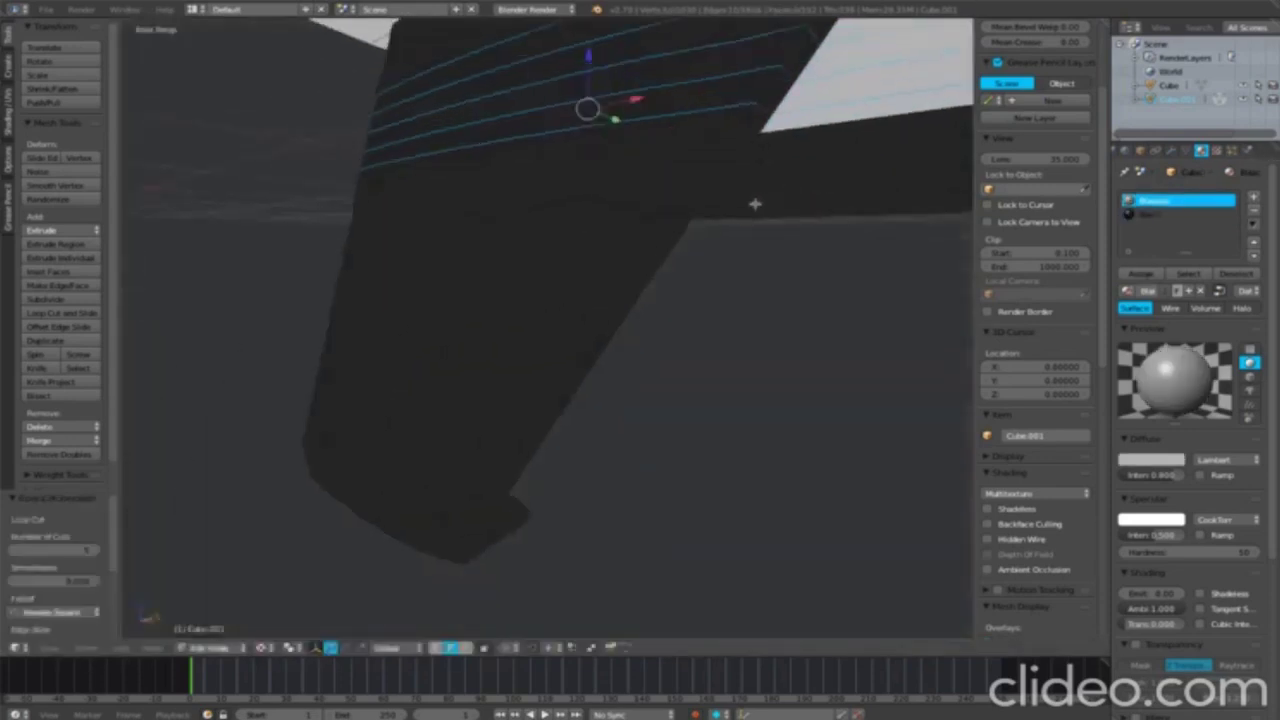
{"action": "key", "text": "KP_1"}
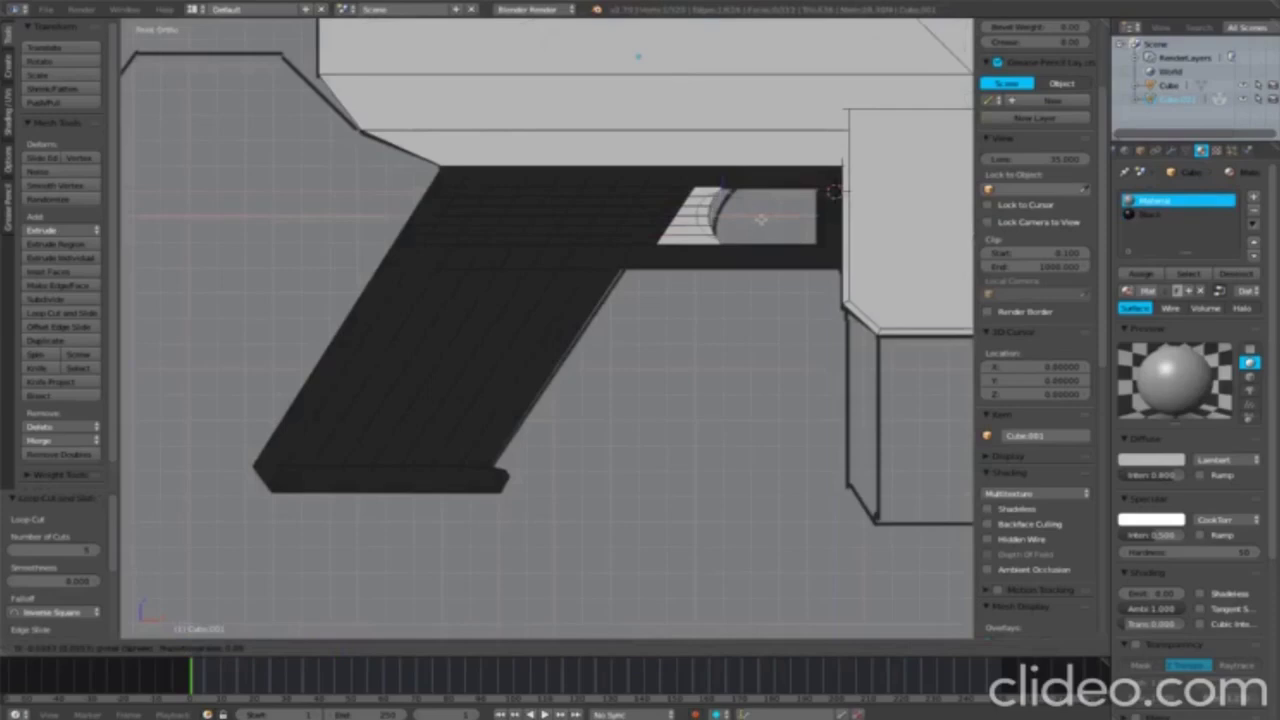
{"action": "left_click", "coordinate": [762, 218]}
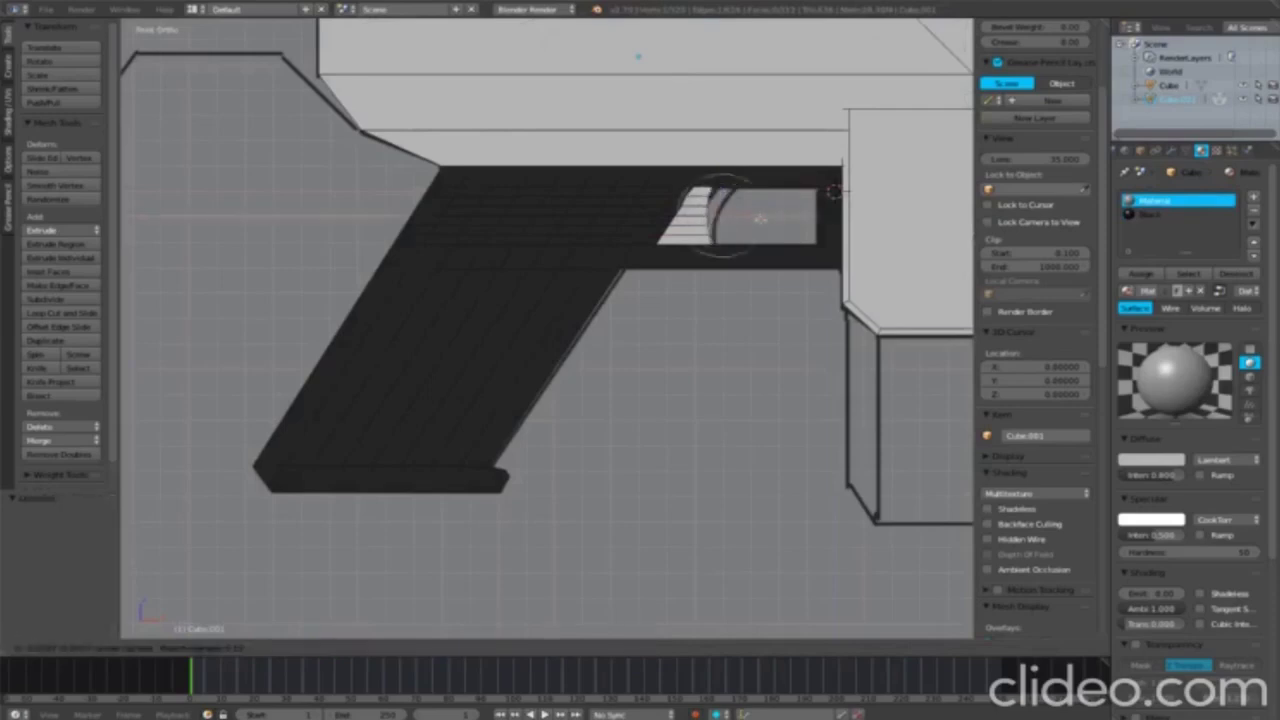
Step: Refine the trigger's curve by moving parts of it and extending its front face
{"action": "middle_click_drag", "start_coordinate": [760, 218], "coordinate": [631, 286]}
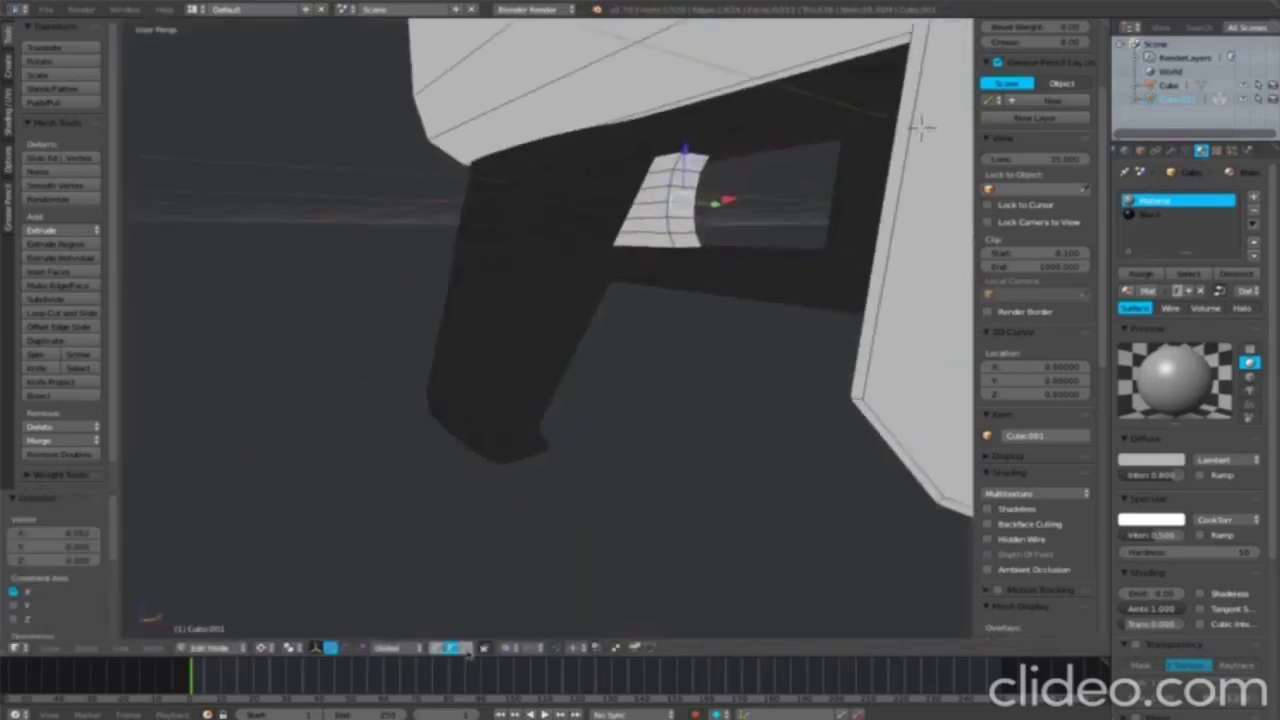
{"action": "key", "text": "KP_1"}
{"action": "key", "text": "g"}
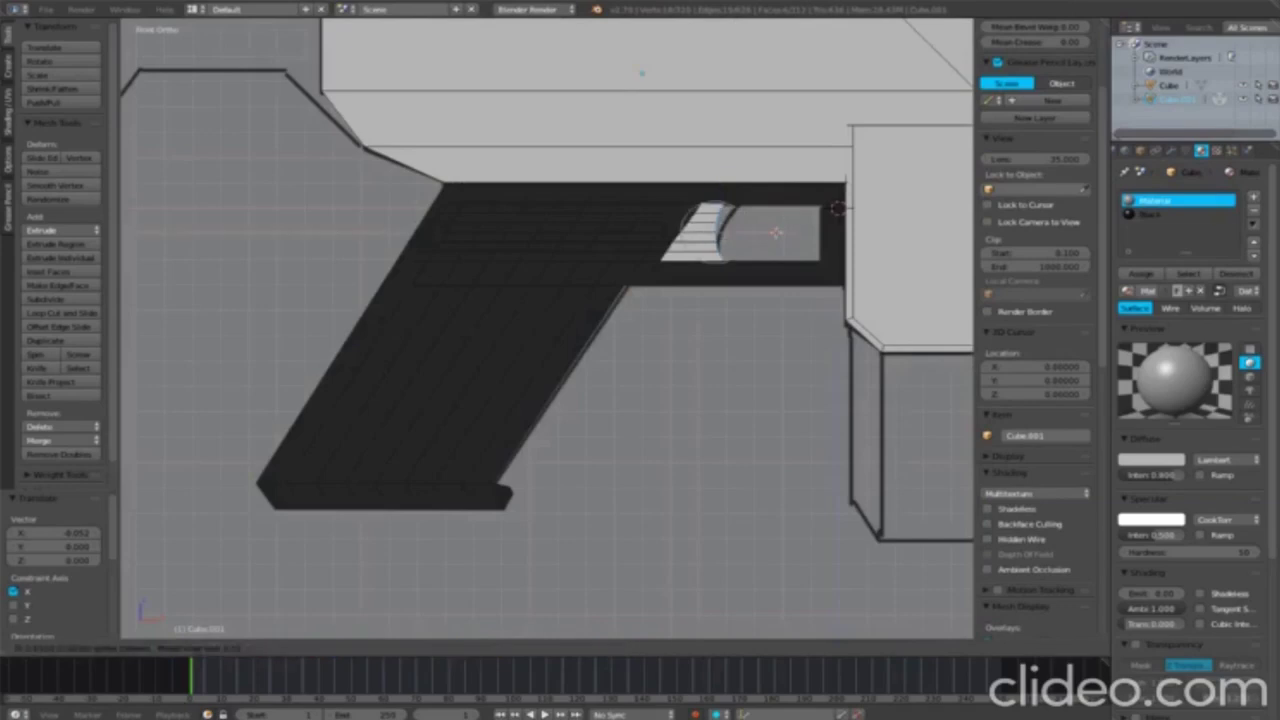
{"action": "left_click", "coordinate": [771, 234]}
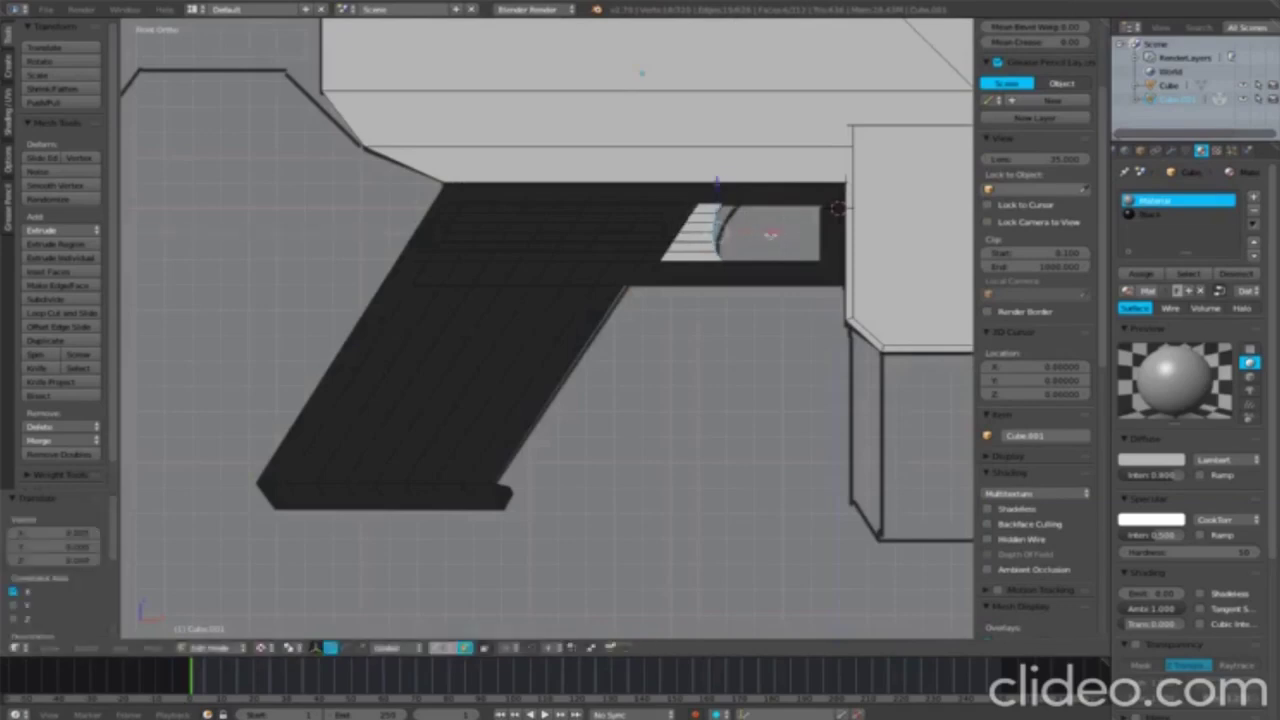
{"action": "middle_click_drag", "start_coordinate": [771, 234], "coordinate": [808, 267]}
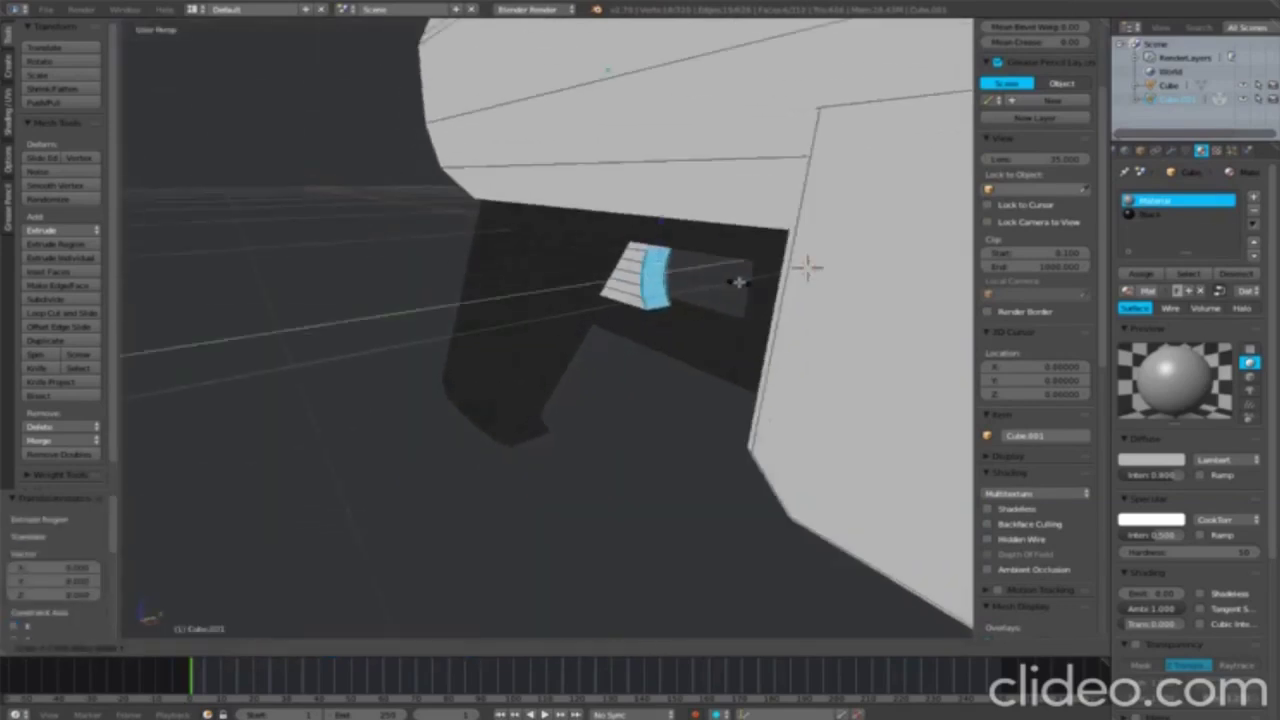
{"action": "key", "text": "KP_1"}
{"action": "left_click", "coordinate": [749, 271]}
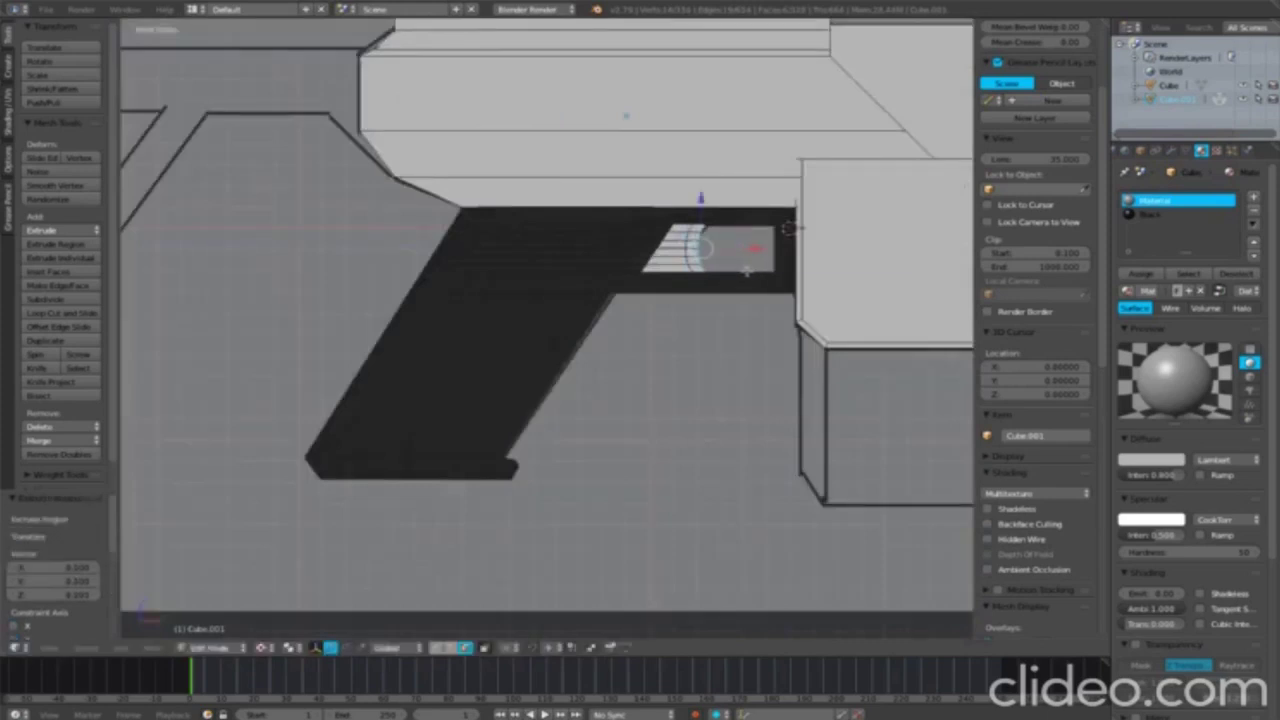
{"action": "middle_click_drag", "start_coordinate": [749, 271], "coordinate": [622, 302]}
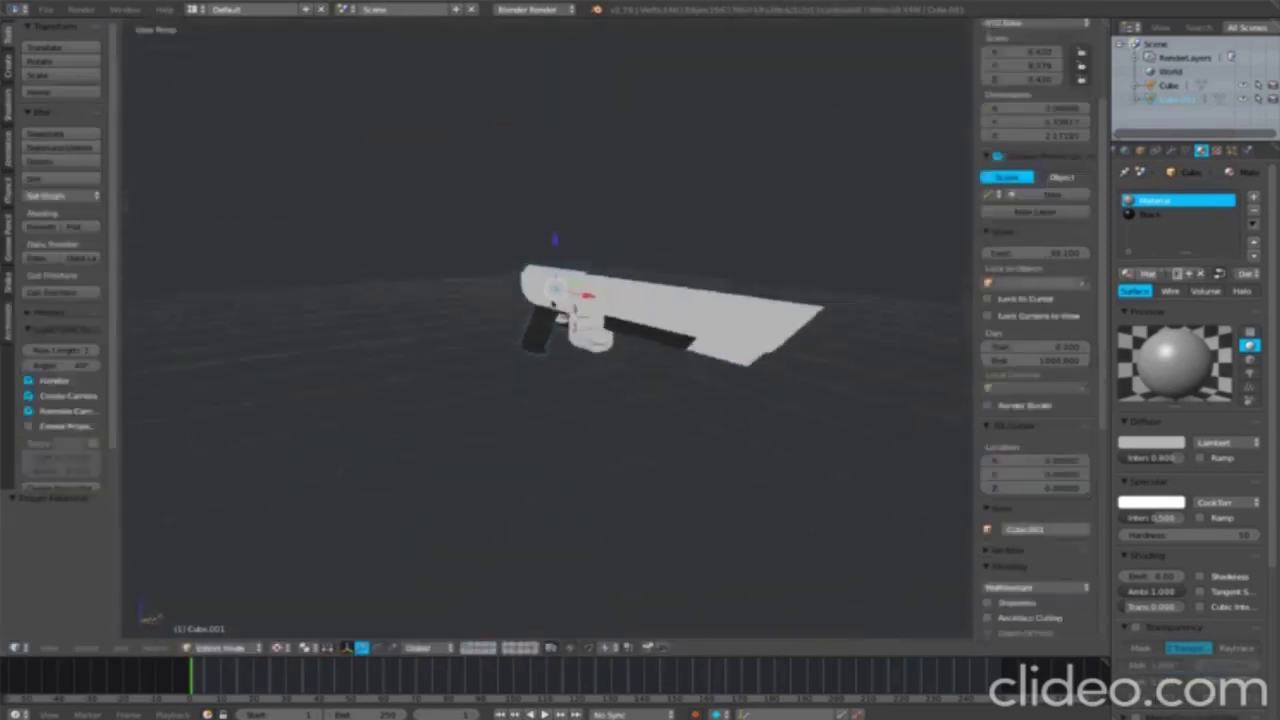
Step: Orbit and zoom around the whole gun to inspect the finished trigger
{"action": "mouse_move", "coordinate": [420, 330]}
{"action": "middle_mouse_down"}
{"action": "mouse_move", "coordinate": [391, 344]}
{"action": "mouse_move", "coordinate": [614, 337]}
{"action": "mouse_move", "coordinate": [577, 366]}
{"action": "mouse_move", "coordinate": [598, 370]}
{"action": "middle_mouse_up"}
{"action": "scroll", "coordinate": [391, 344], "scroll_direction": "up", "scroll_amount": 3}
{"action": "key", "text": "Tab"}
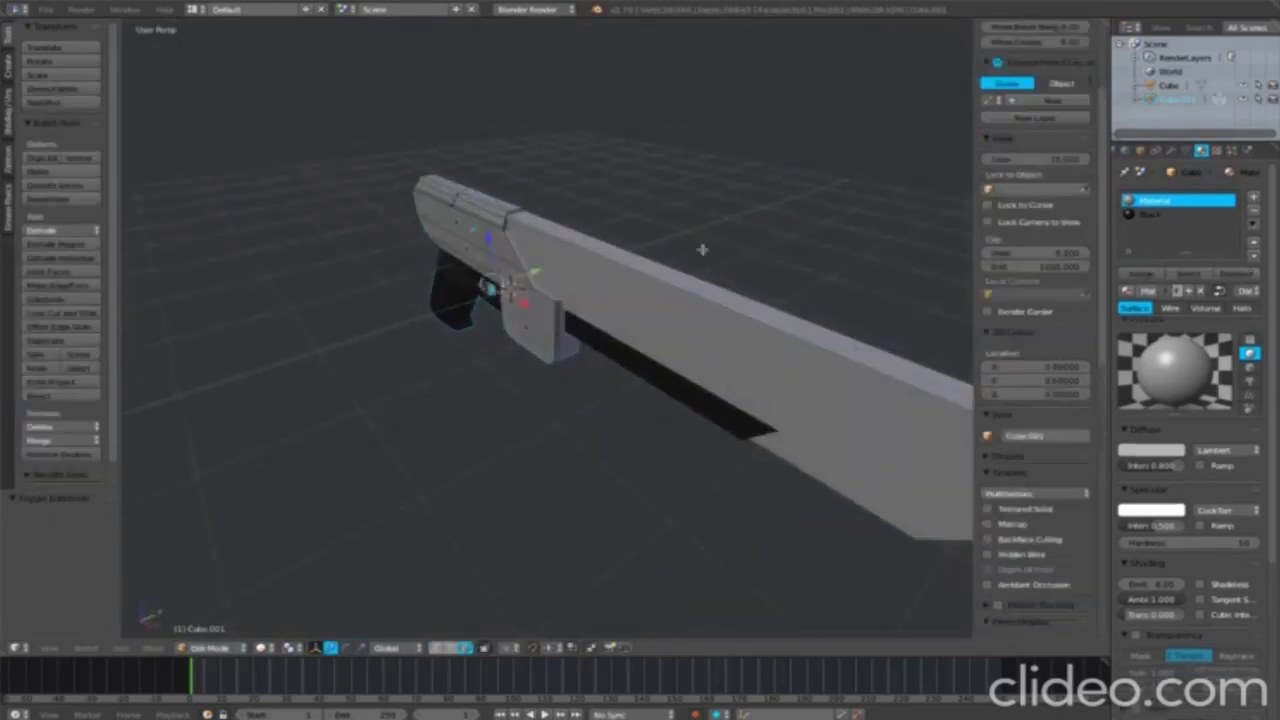
{"action": "scroll", "coordinate": [598, 370], "scroll_direction": "up", "scroll_amount": 3}
{"action": "scroll", "coordinate": [598, 370], "scroll_direction": "up", "scroll_amount": 3}
{"action": "mouse_move", "coordinate": [412, 228]}
{"action": "middle_mouse_down"}
{"action": "mouse_move", "coordinate": [580, 175]}
{"action": "mouse_move", "coordinate": [540, 375]}
{"action": "middle_mouse_up"}
{"action": "scroll", "coordinate": [500, 100], "scroll_direction": "down", "scroll_amount": 3}
{"action": "scroll", "coordinate": [540, 375], "scroll_direction": "up", "scroll_amount": 3}
{"action": "scroll", "coordinate": [449, 500], "scroll_direction": "down", "scroll_amount": 5}
{"action": "key", "text": "Tab"}
{"action": "mouse_move", "coordinate": [723, 429]}
{"action": "middle_mouse_down"}
{"action": "mouse_move", "coordinate": [449, 366]}
{"action": "mouse_move", "coordinate": [504, 326]}
{"action": "middle_mouse_up"}
{"action": "scroll", "coordinate": [504, 326], "scroll_direction": "down", "scroll_amount": 3}
{"action": "key", "text": "KP_1"}
{"action": "scroll", "coordinate": [567, 345], "scroll_direction": "up", "scroll_amount": 3}
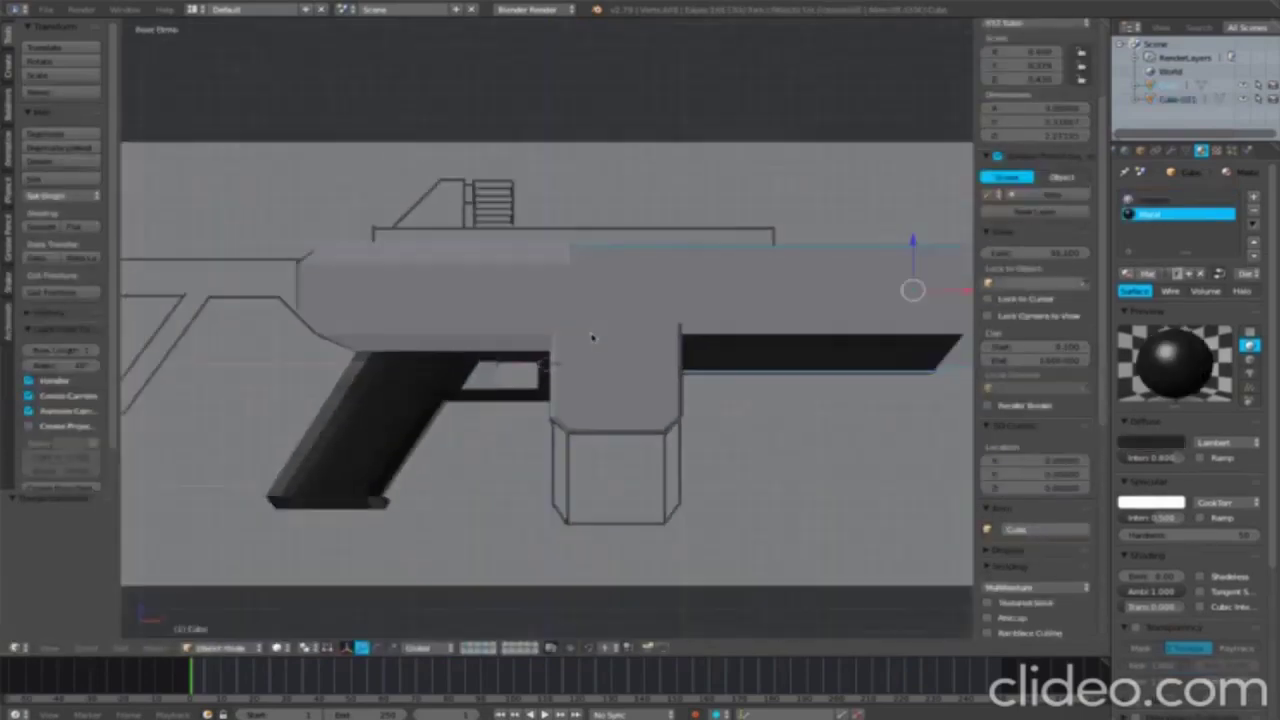
{"action": "key", "text": "shift+a"}
Step: Add a plane, undoing an accidental cube, and shrink it to a small square
{"action": "left_click", "coordinate": [641, 350]}
{"action": "key", "text": "ctrl+z"}
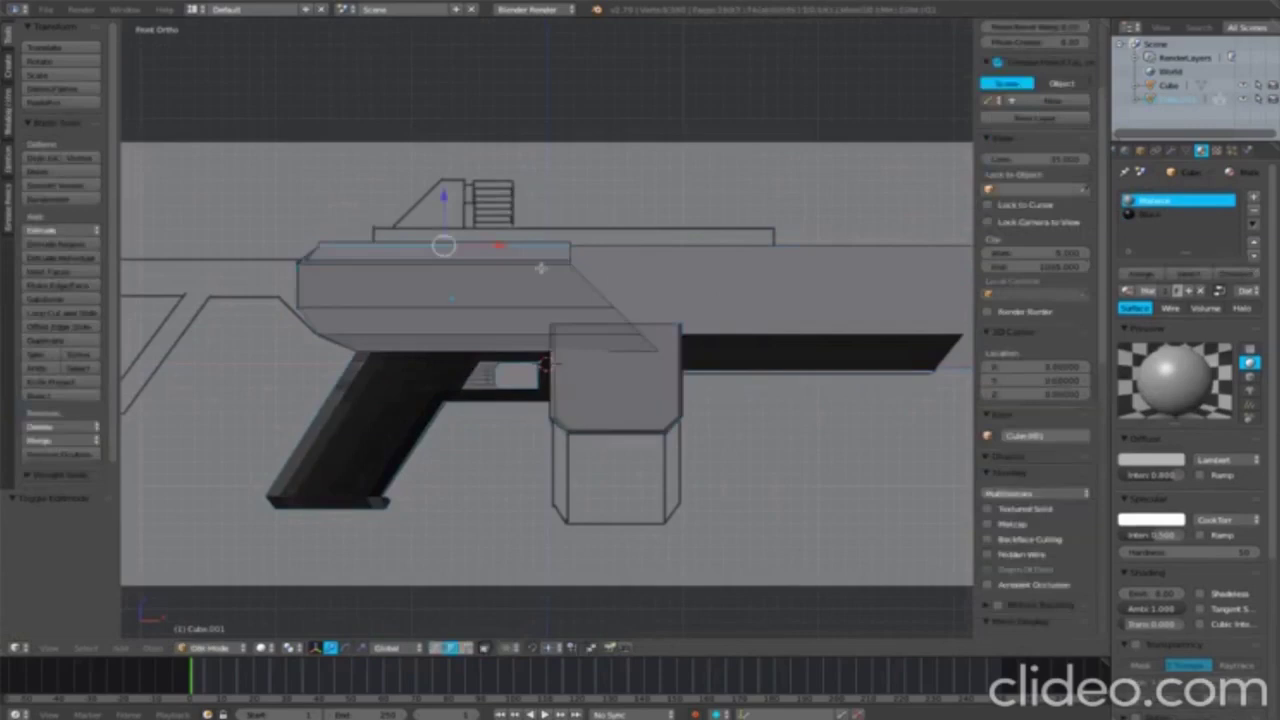
{"action": "key", "text": "shift+a"}
{"action": "left_click", "coordinate": [620, 290]}
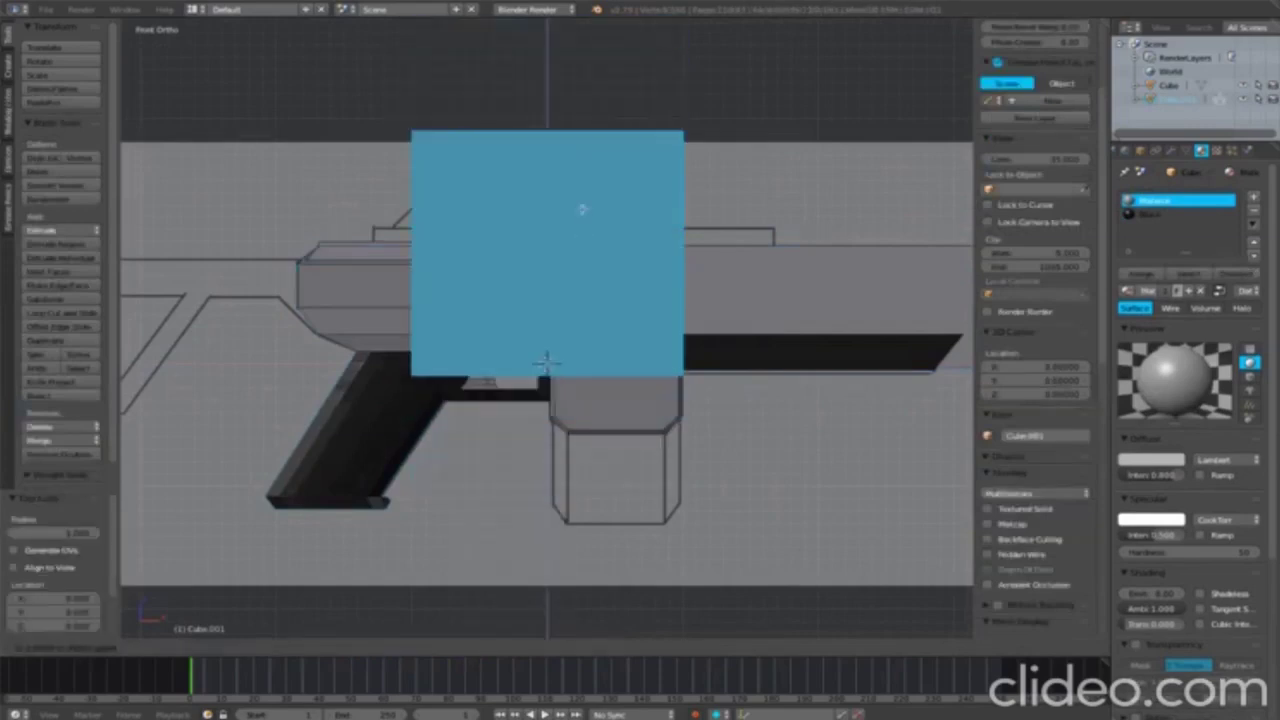
{"action": "key", "text": "z"}
{"action": "key", "text": "Tab"}
{"action": "key", "text": "s"}
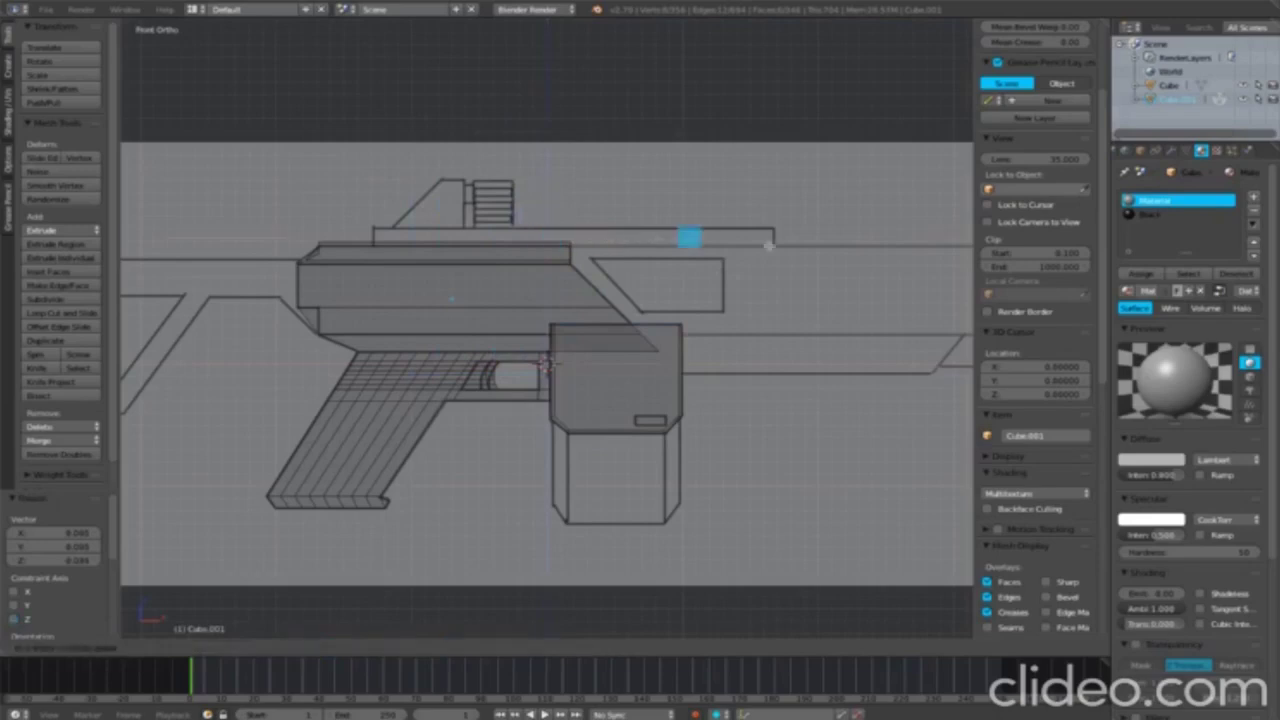
Step: Select the rail strip on the receiver's top and slice it with many loop cuts
{"action": "middle_click_drag", "start_coordinate": [812, 249], "coordinate": [679, 291]}
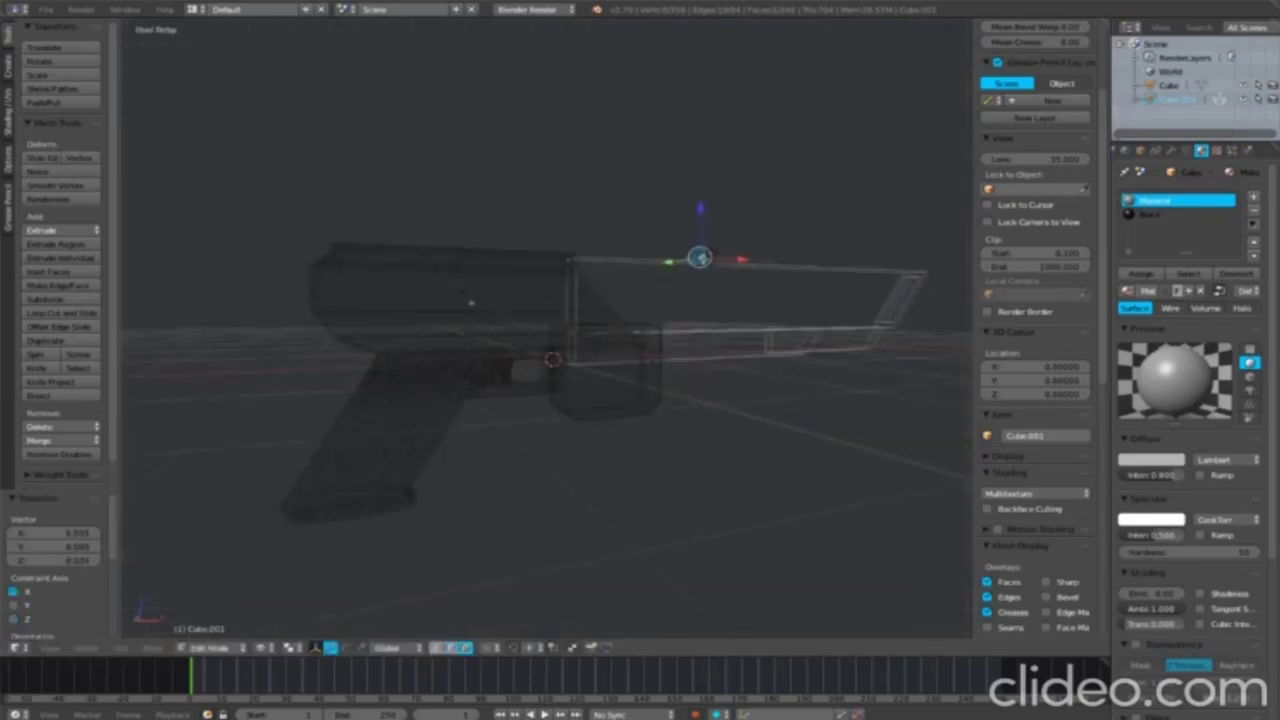
{"action": "key", "text": "KP_1"}
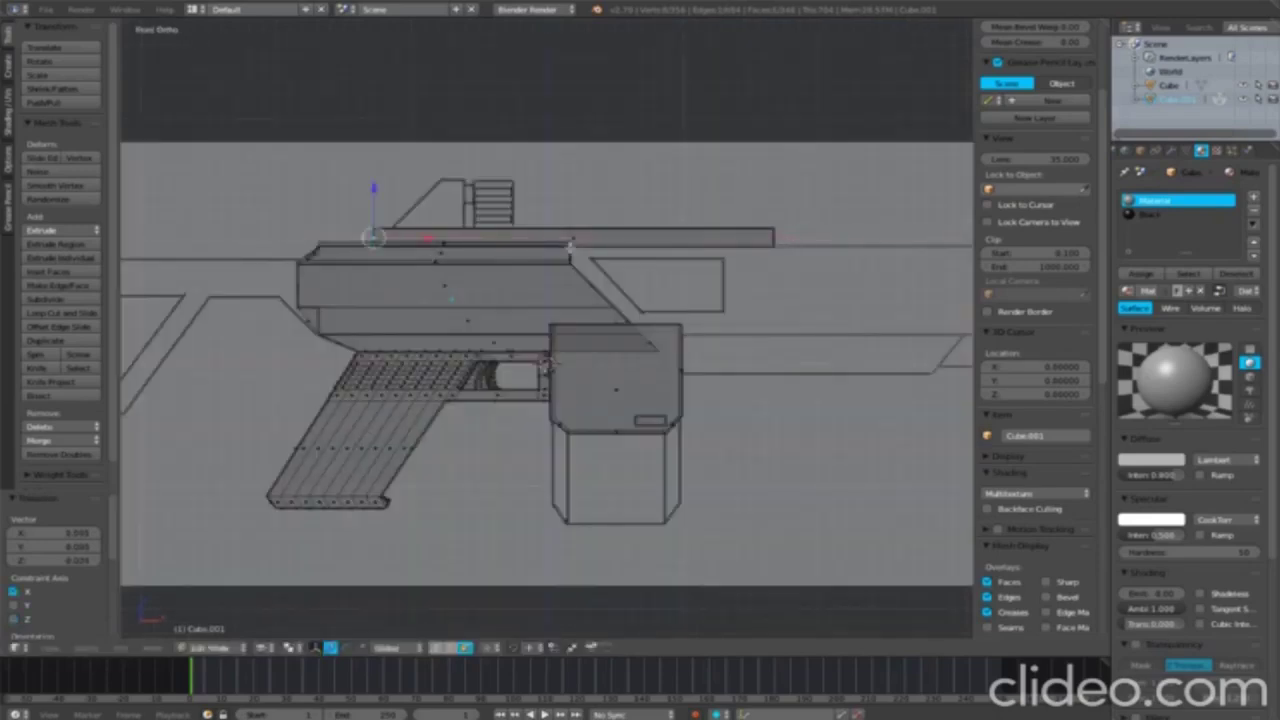
{"action": "middle_click_drag", "start_coordinate": [545, 365], "coordinate": [566, 337]}
{"action": "key", "text": "z"}
{"action": "left_click", "coordinate": [565, 416]}
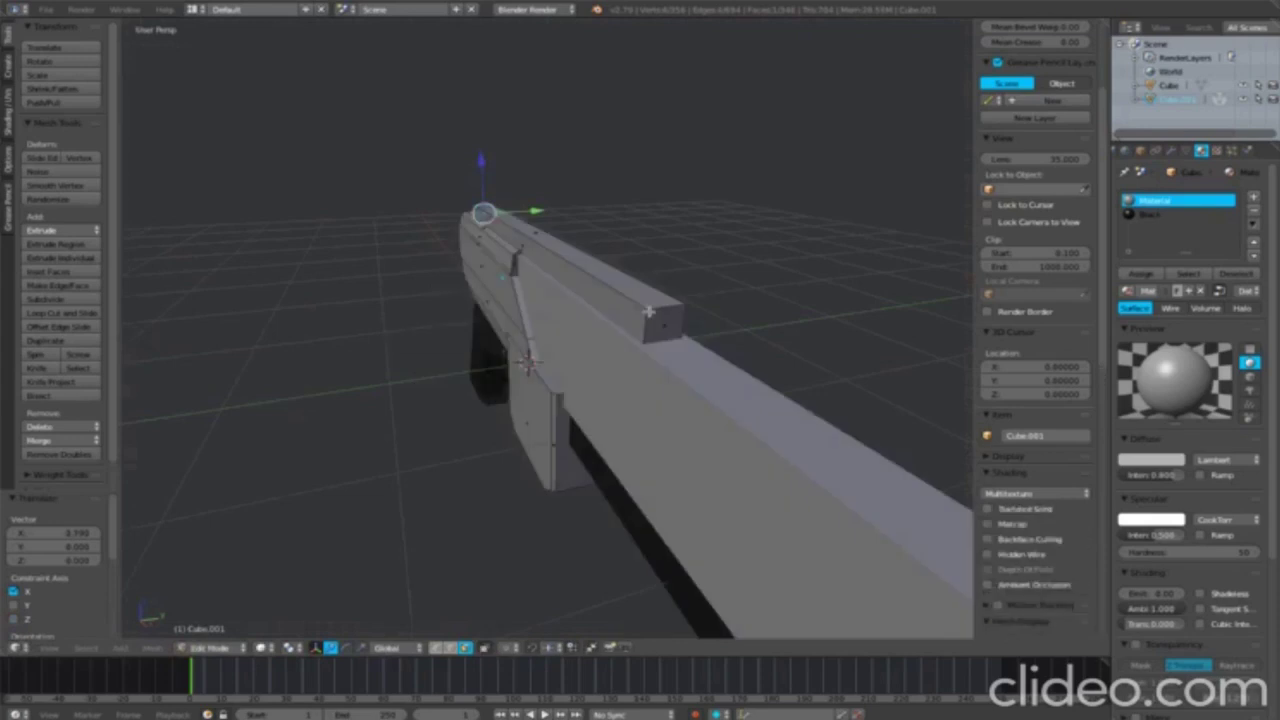
{"action": "key", "text": "l"}
{"action": "key", "text": "KP_1"}
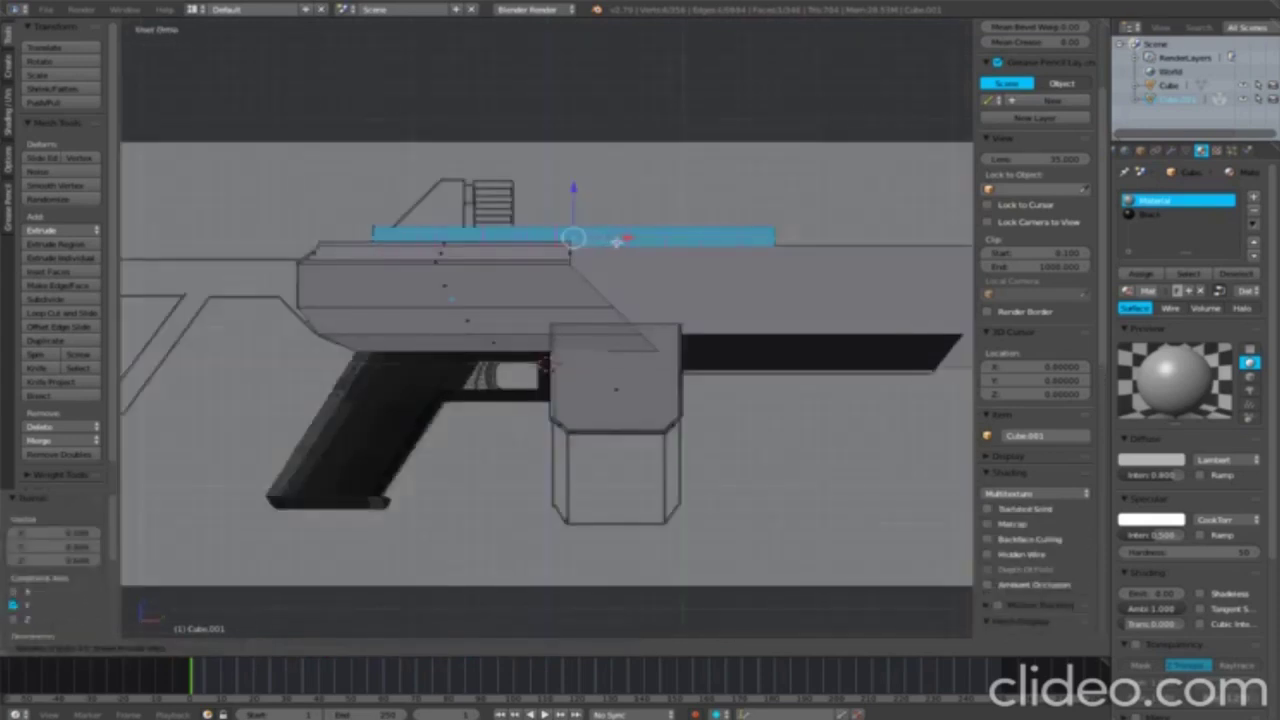
{"action": "left_click", "coordinate": [617, 241]}
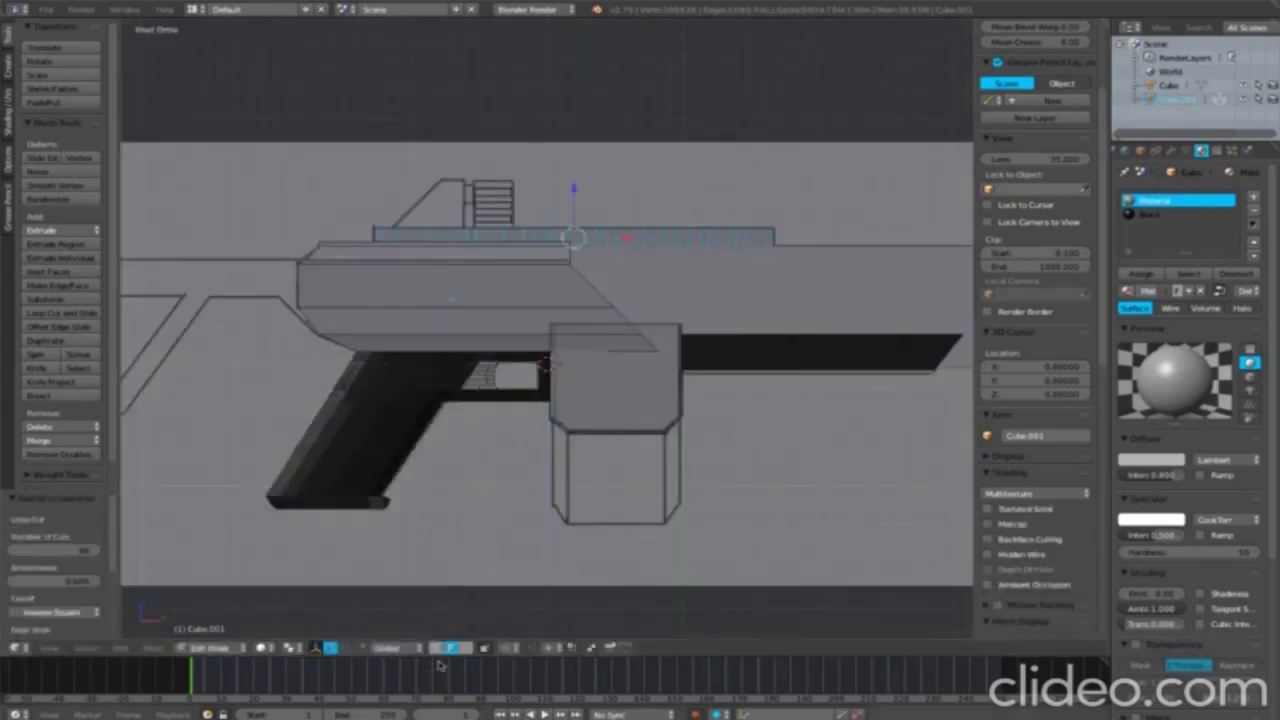
Step: Grow the selection to all the rail's faces and assign them the Black material
{"action": "key", "text": "l"}
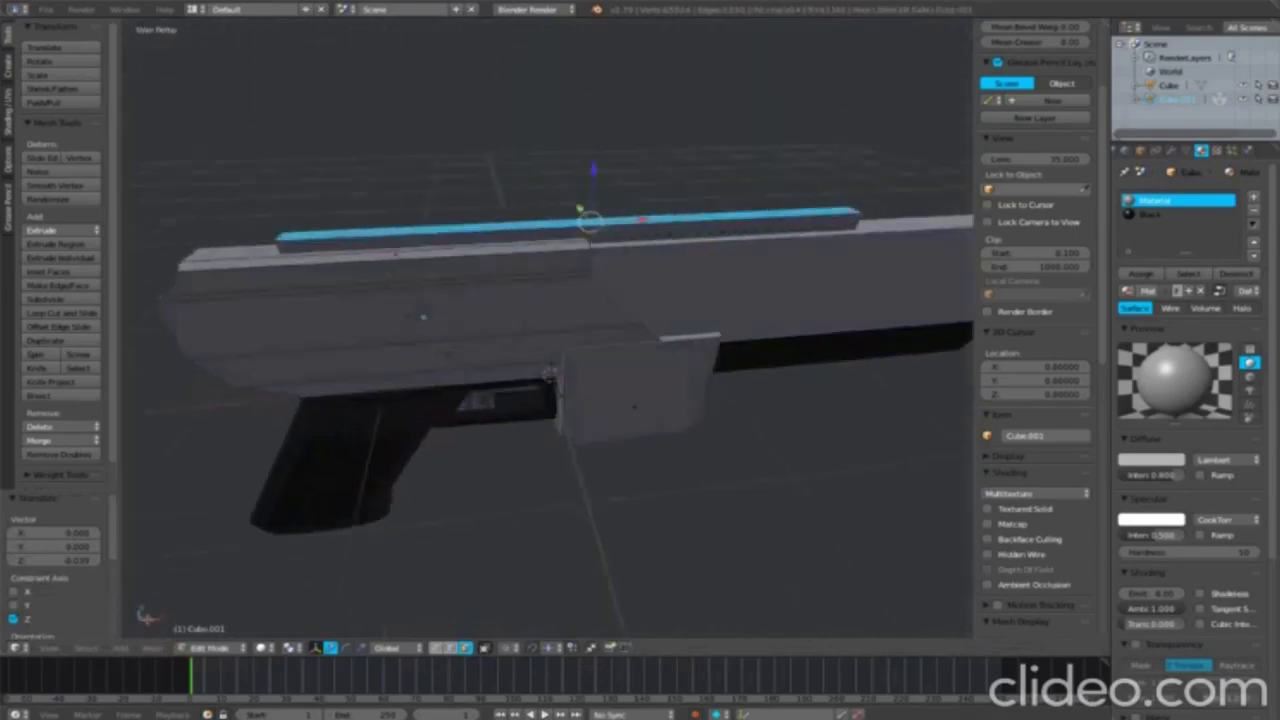
{"action": "left_click", "coordinate": [152, 648]}
{"action": "mouse_move", "coordinate": [148, 456]}
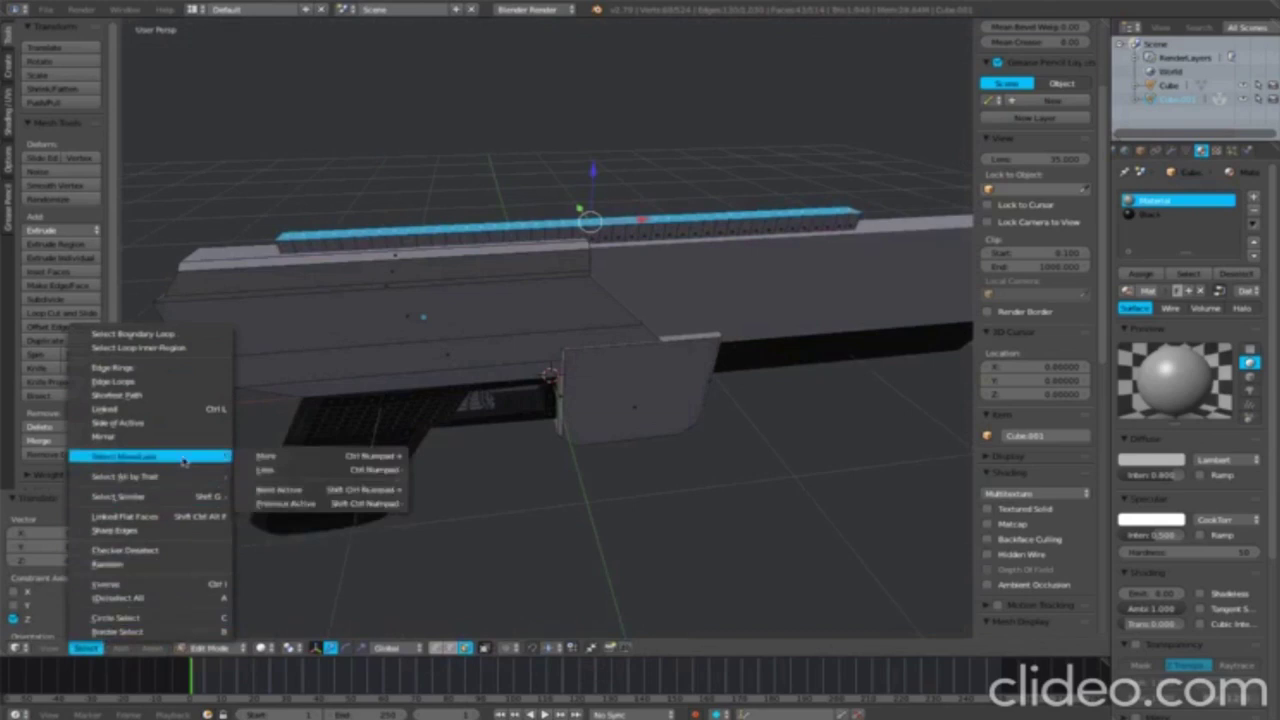
{"action": "left_click", "coordinate": [203, 549]}
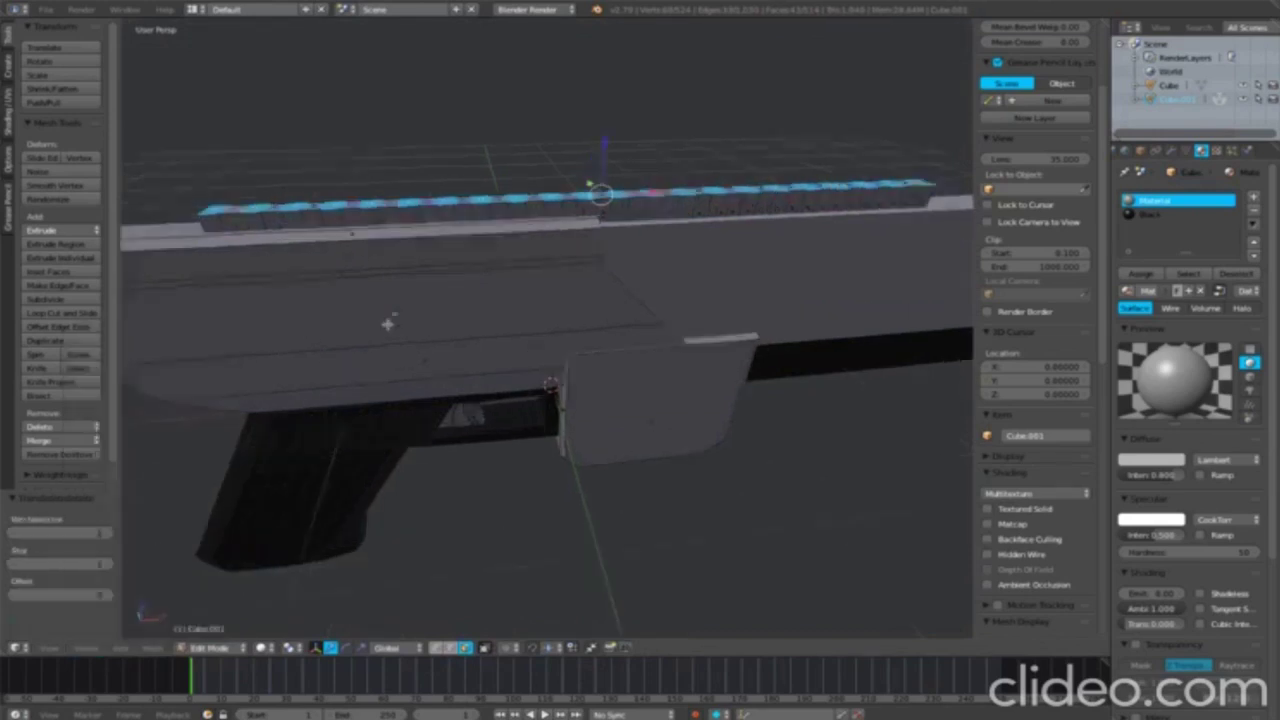
{"action": "middle_click_drag", "start_coordinate": [389, 343], "coordinate": [371, 320]}
{"action": "key", "text": "KP_5"}
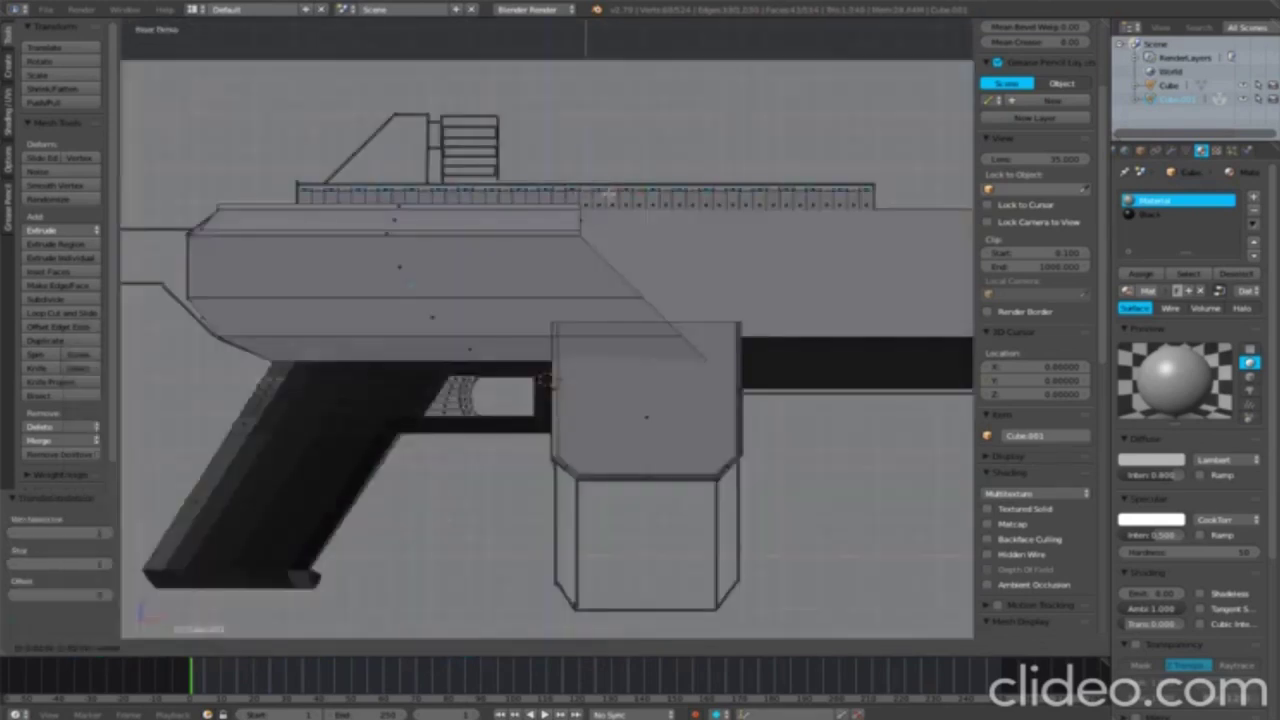
{"action": "right_click", "coordinate": [622, 201], "text": "alt"}
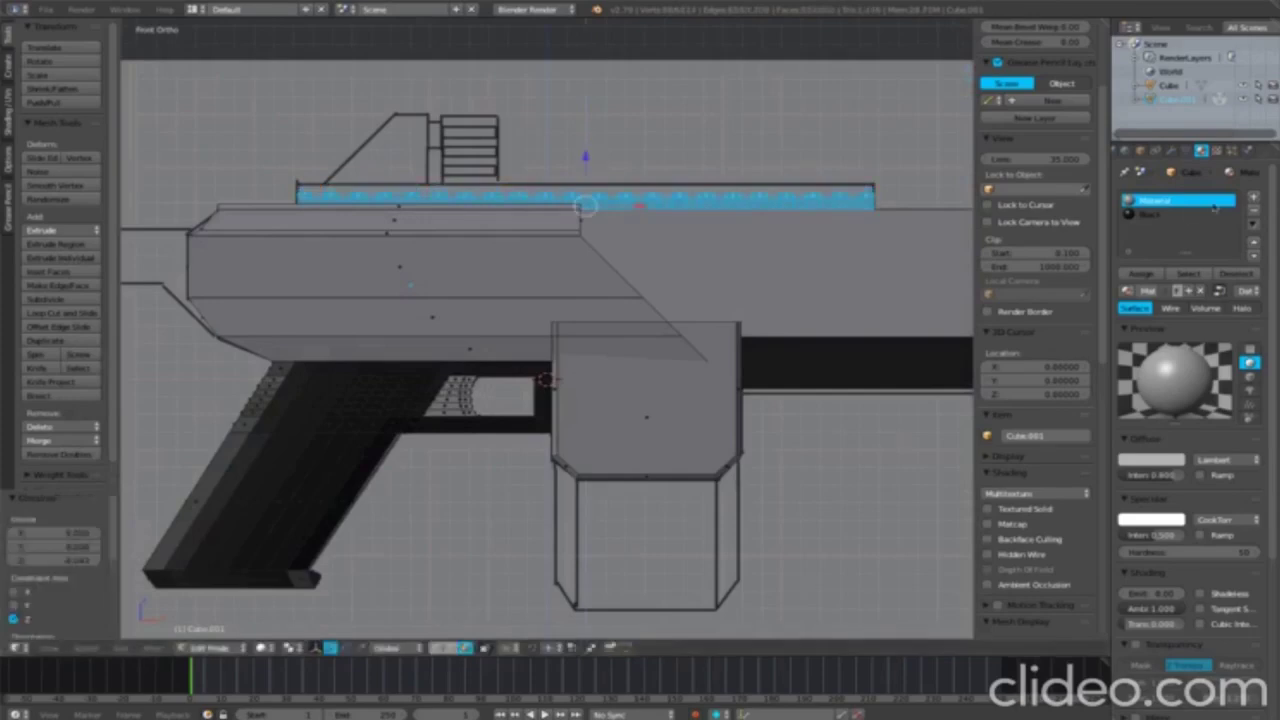
{"action": "left_click", "coordinate": [1180, 214]}
{"action": "key", "text": "Tab"}
{"action": "middle_click_drag", "start_coordinate": [901, 270], "coordinate": [643, 314]}
{"action": "scroll", "coordinate": [771, 309], "scroll_direction": "up", "scroll_amount": 5}
Step: Inspect the gun, then re-enter rail editing in front view and clear its selection
{"action": "scroll", "coordinate": [700, 314], "scroll_direction": "down", "scroll_amount": 4}
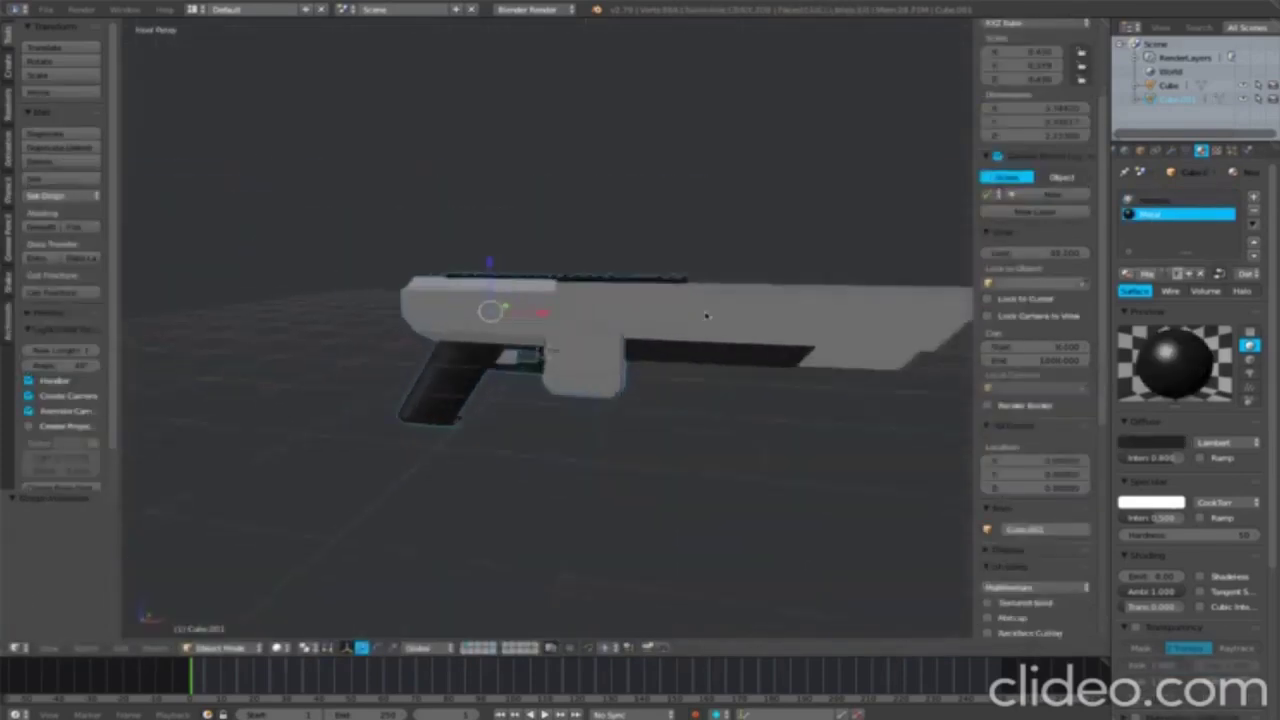
{"action": "scroll", "coordinate": [782, 327], "scroll_direction": "down", "scroll_amount": 4}
{"action": "middle_click_drag", "start_coordinate": [743, 320], "coordinate": [720, 330]}
{"action": "scroll", "coordinate": [710, 340], "scroll_direction": "up", "scroll_amount": 5}
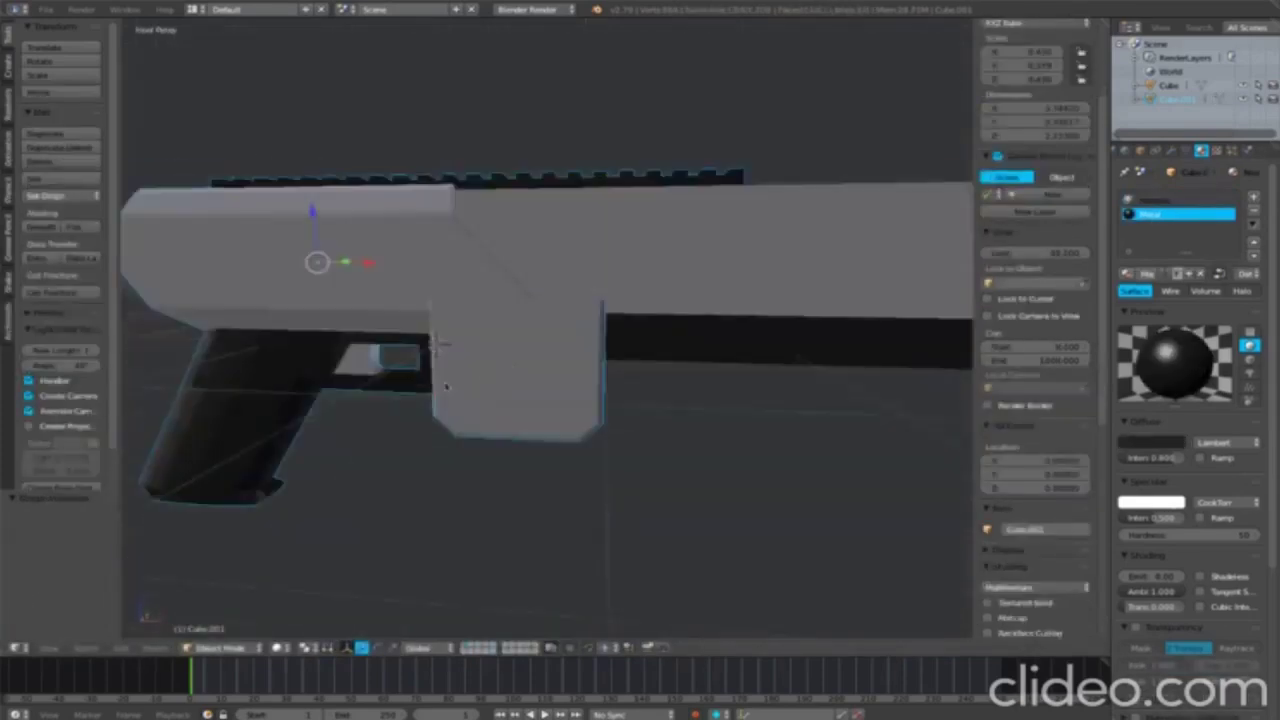
{"action": "scroll", "coordinate": [665, 391], "scroll_direction": "down", "scroll_amount": 2}
{"action": "scroll", "coordinate": [665, 391], "scroll_direction": "up", "scroll_amount": 3}
{"action": "middle_click_drag", "start_coordinate": [665, 391], "coordinate": [435, 250]}
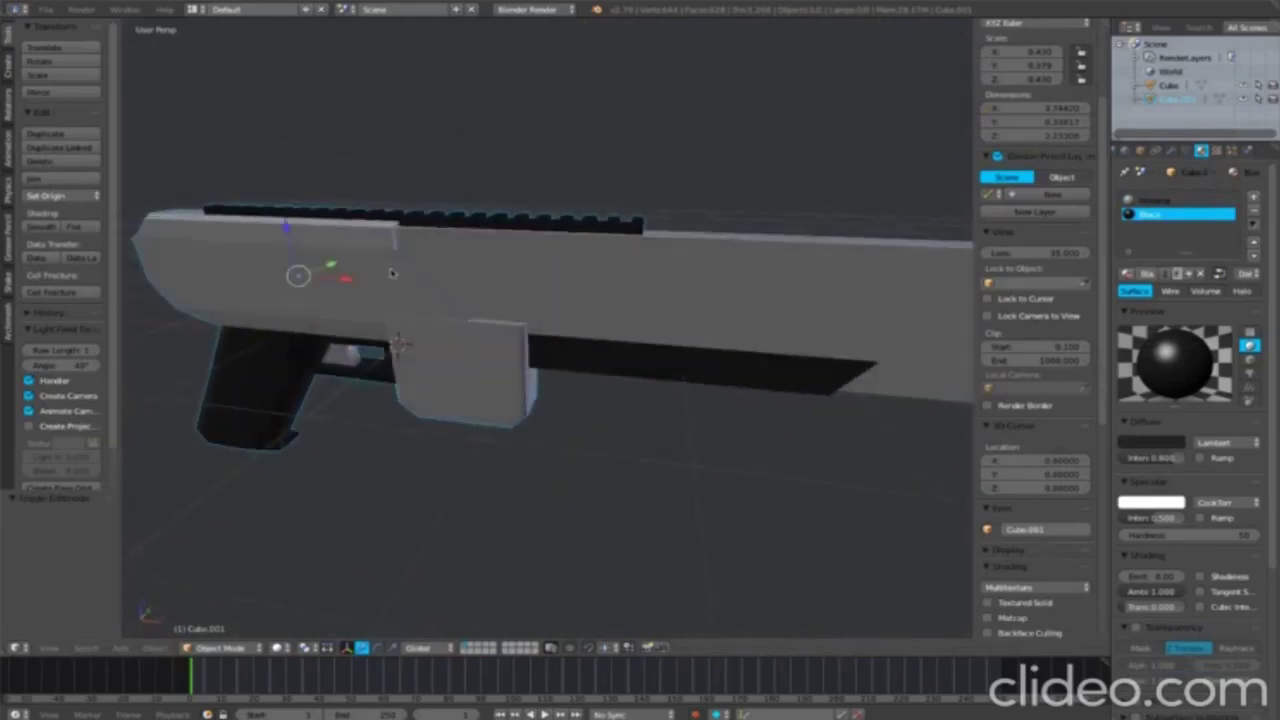
{"action": "key", "text": "Tab"}
{"action": "key", "text": "KP_1"}
{"action": "key", "text": "l"}
{"action": "key", "text": "a"}
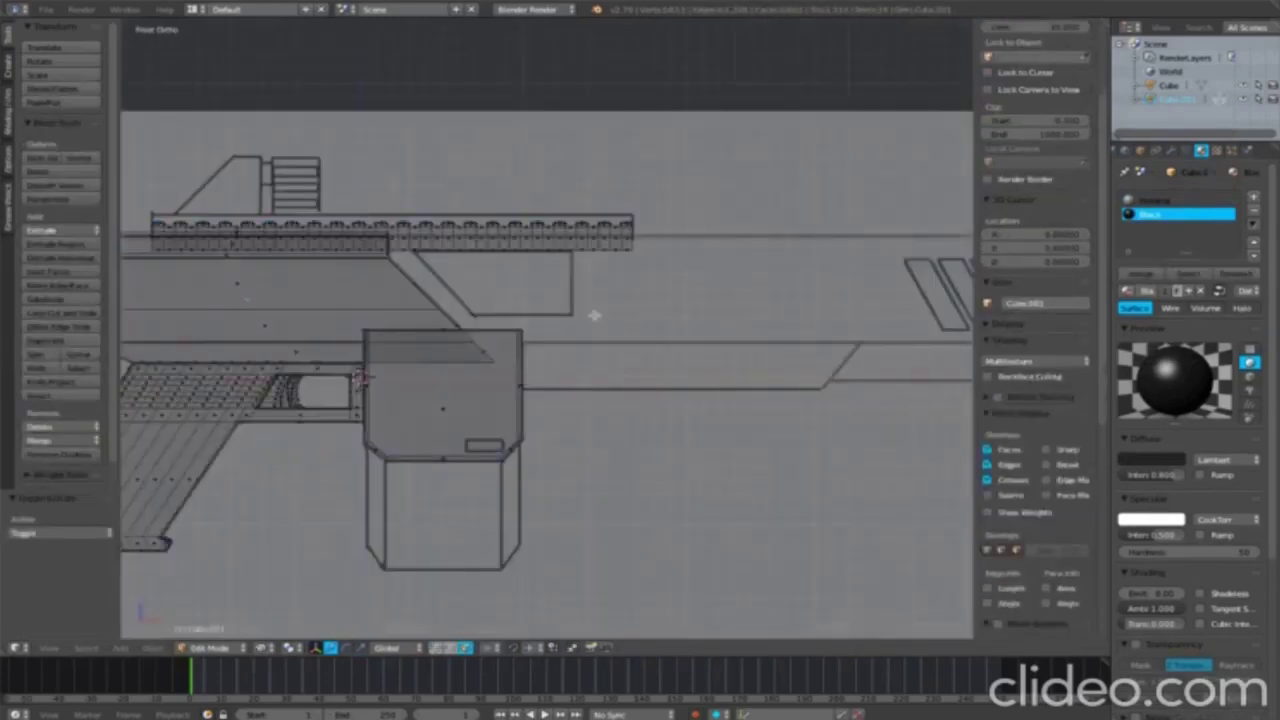
Step: Return to object mode in solid shading and start editing the main gun body mesh
{"action": "key", "text": "Tab"}
{"action": "middle_click_drag", "start_coordinate": [650, 340], "coordinate": [690, 290]}
{"action": "key", "text": "z"}
{"action": "scroll", "coordinate": [617, 313], "scroll_direction": "down", "scroll_amount": 3}
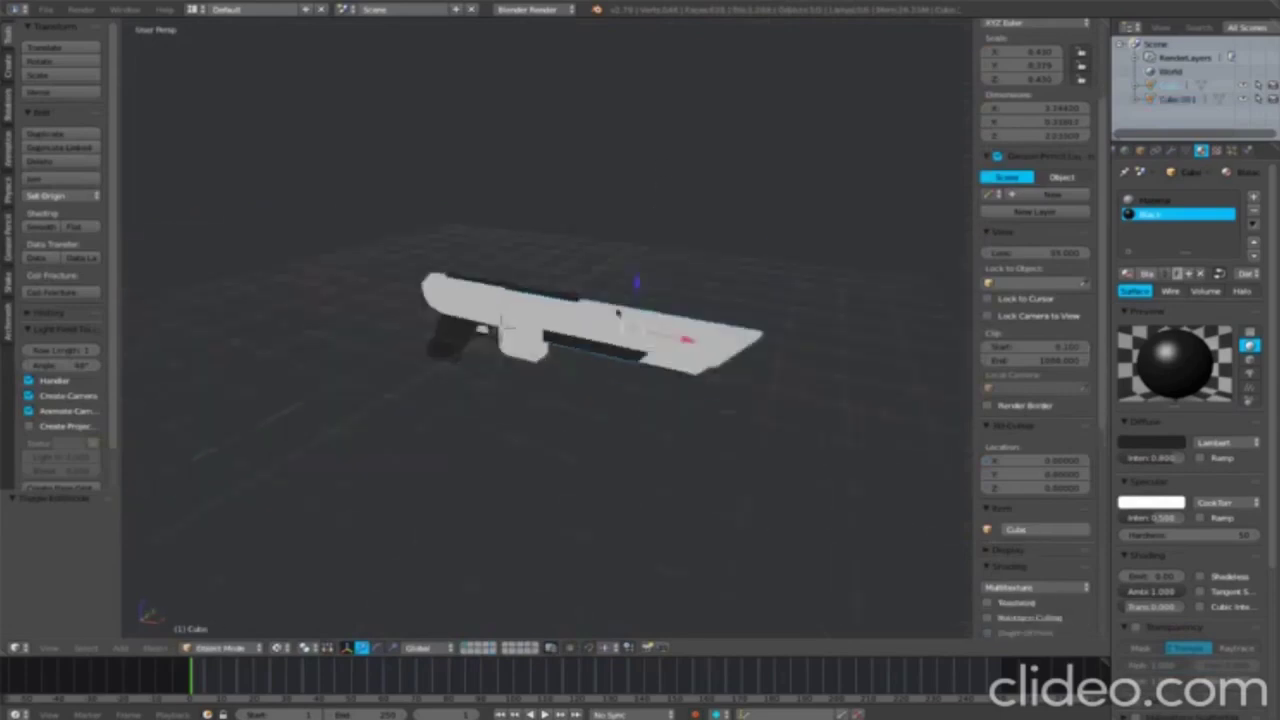
{"action": "mouse_move", "coordinate": [617, 313]}
{"action": "middle_mouse_down"}
{"action": "mouse_move", "coordinate": [500, 274]}
{"action": "mouse_move", "coordinate": [610, 280]}
{"action": "middle_mouse_up"}
{"action": "scroll", "coordinate": [600, 289], "scroll_direction": "up", "scroll_amount": 3}
{"action": "scroll", "coordinate": [557, 314], "scroll_direction": "up", "scroll_amount": 3}
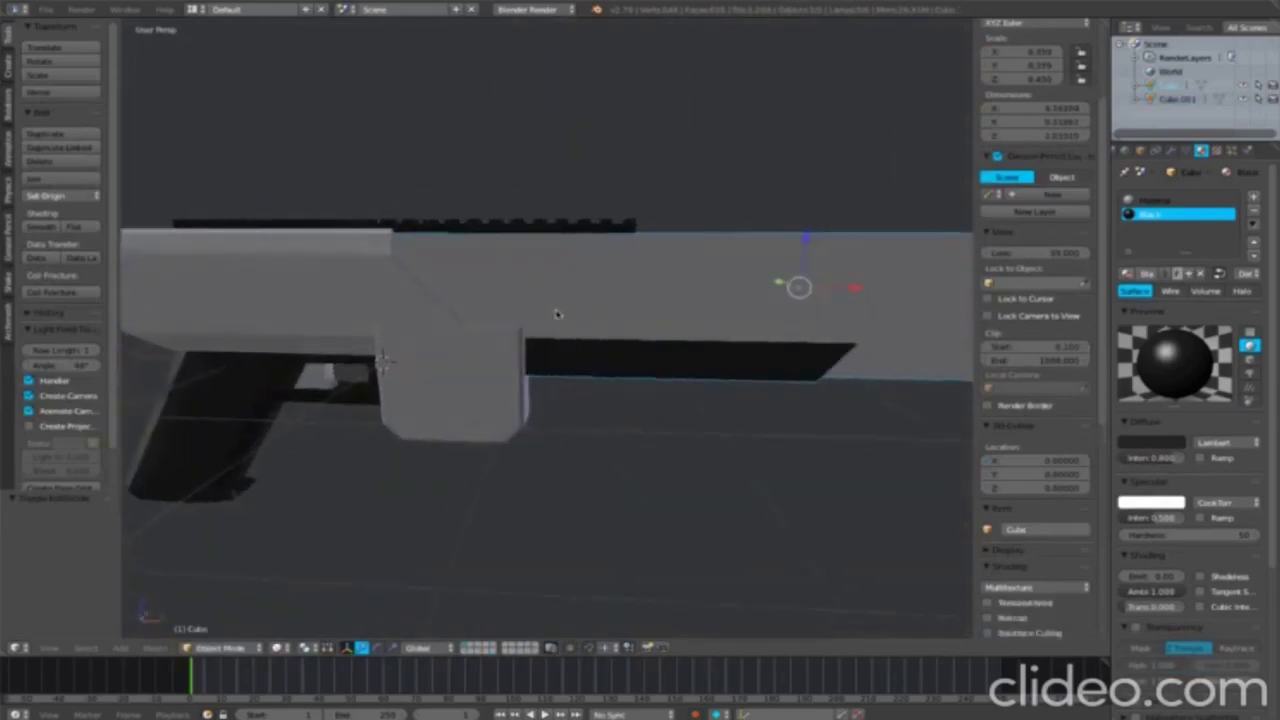
{"action": "key", "text": "Tab"}
{"action": "scroll", "coordinate": [557, 314], "scroll_direction": "down", "scroll_amount": 4}
Step: Extrude the barrel's front face into an angled tip section, scaled in front view
{"action": "right_click", "coordinate": [653, 303]}
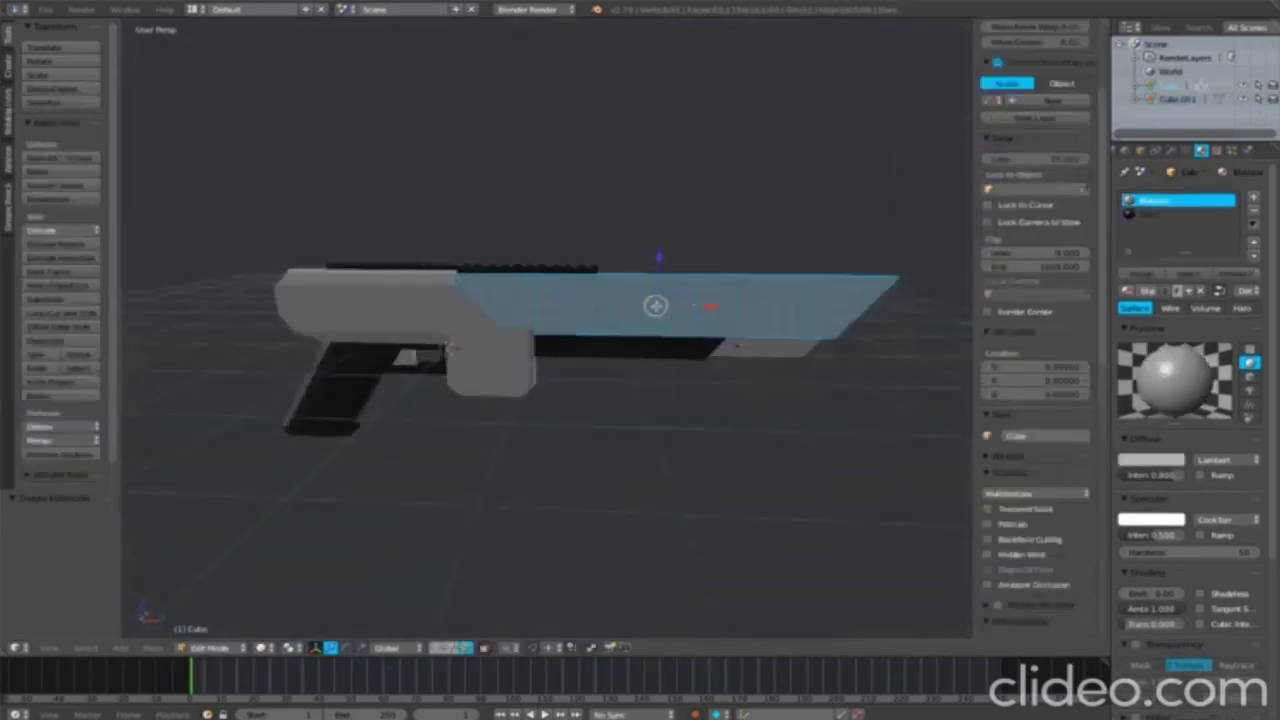
{"action": "key", "text": "e"}
{"action": "key", "text": "Escape"}
{"action": "key", "text": "KP_1"}
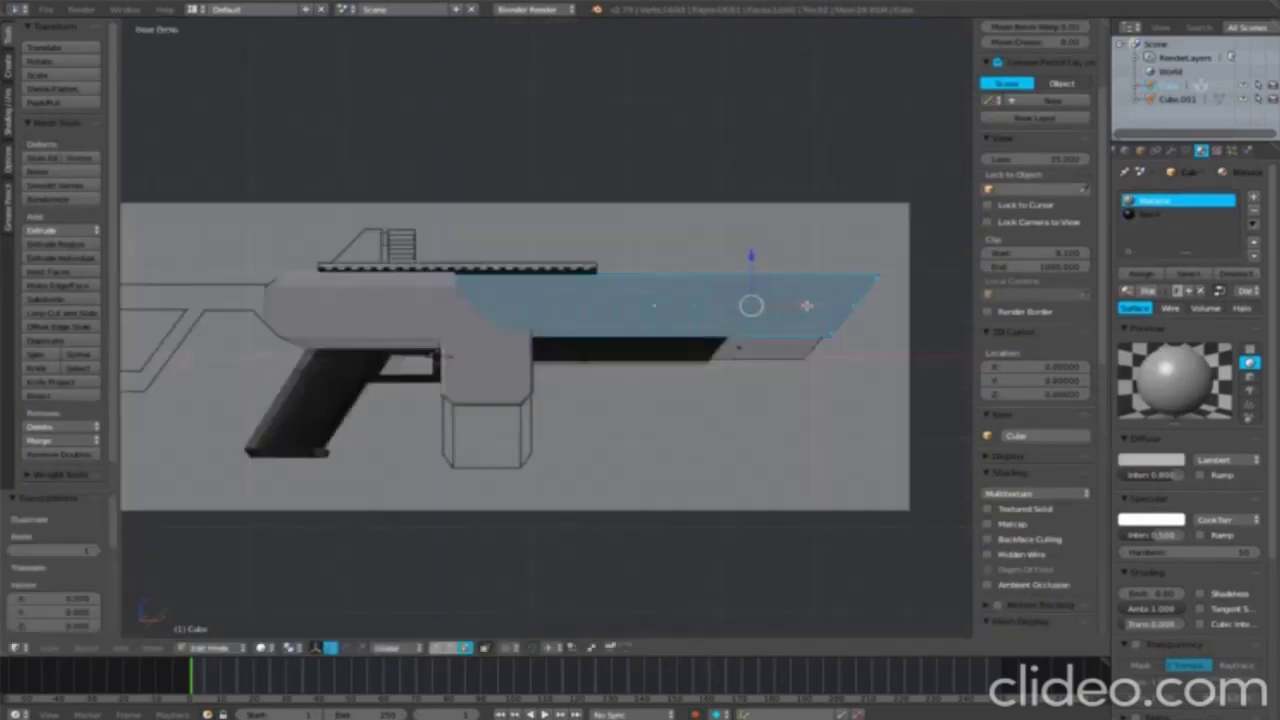
{"action": "key", "text": "s"}
{"action": "left_click", "coordinate": [855, 306]}
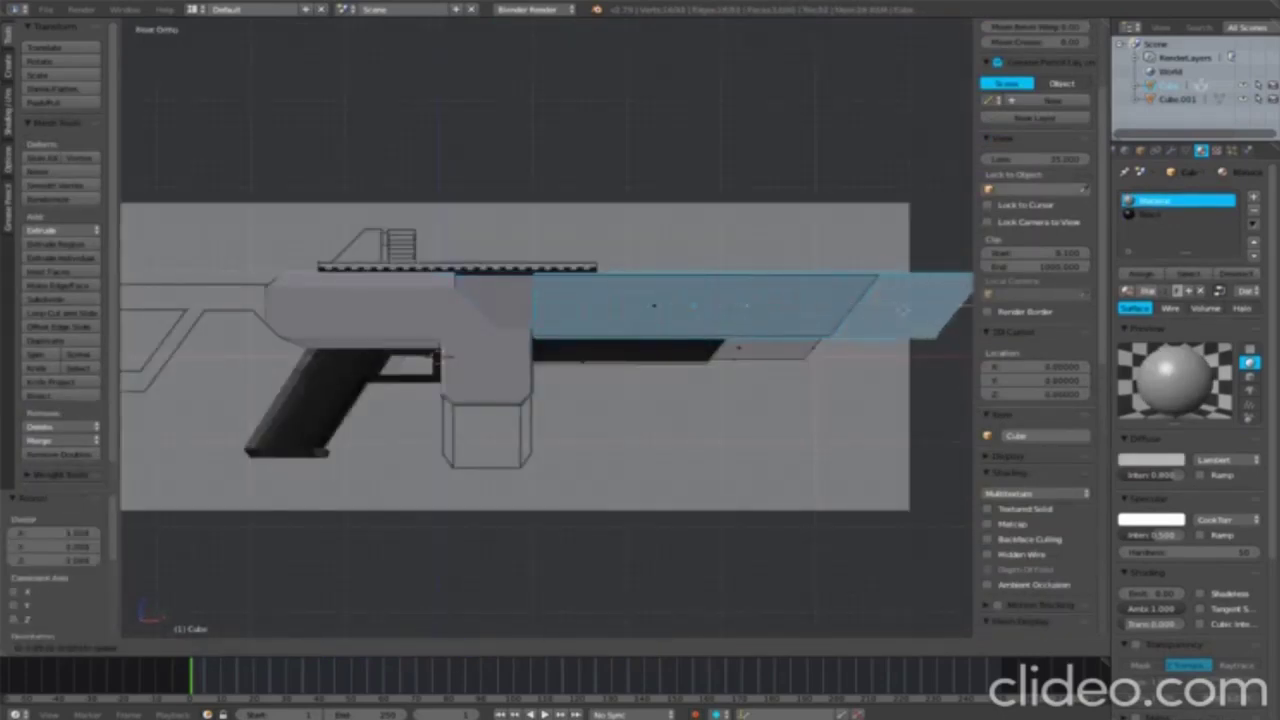
{"action": "middle_click_drag", "start_coordinate": [903, 310], "coordinate": [443, 246]}
{"action": "scroll", "coordinate": [678, 295], "scroll_direction": "down", "scroll_amount": 5}
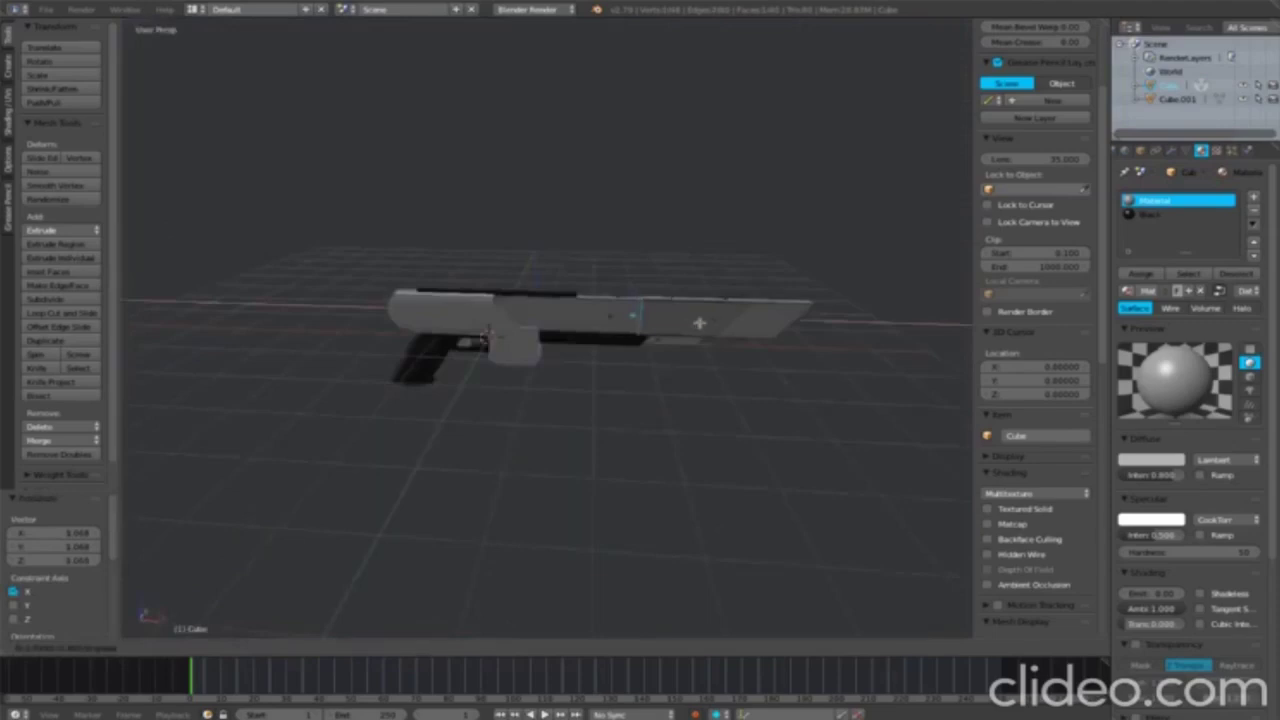
{"action": "key", "text": "KP_1"}
{"action": "scroll", "coordinate": [602, 314], "scroll_direction": "up", "scroll_amount": 3}
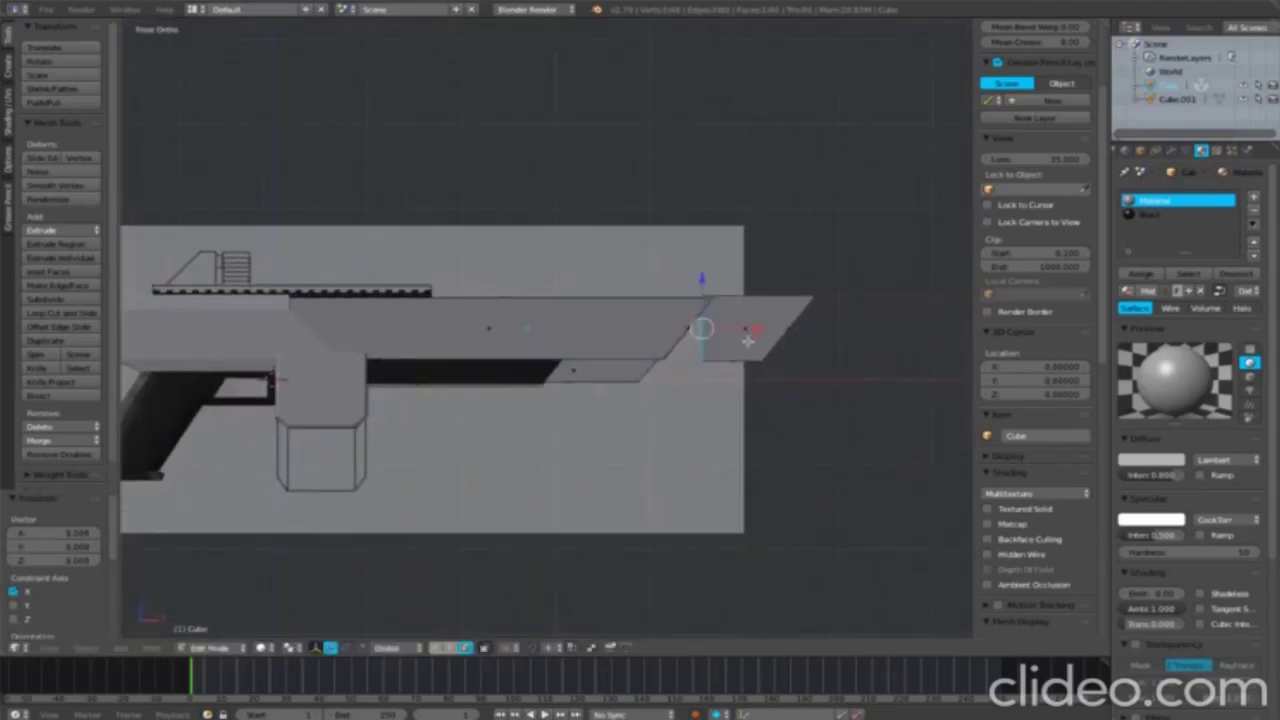
Step: Using wireframe to see through the mesh, select the tip's end faces and delete them
{"action": "key", "text": "z"}
{"action": "left_click", "coordinate": [786, 329]}
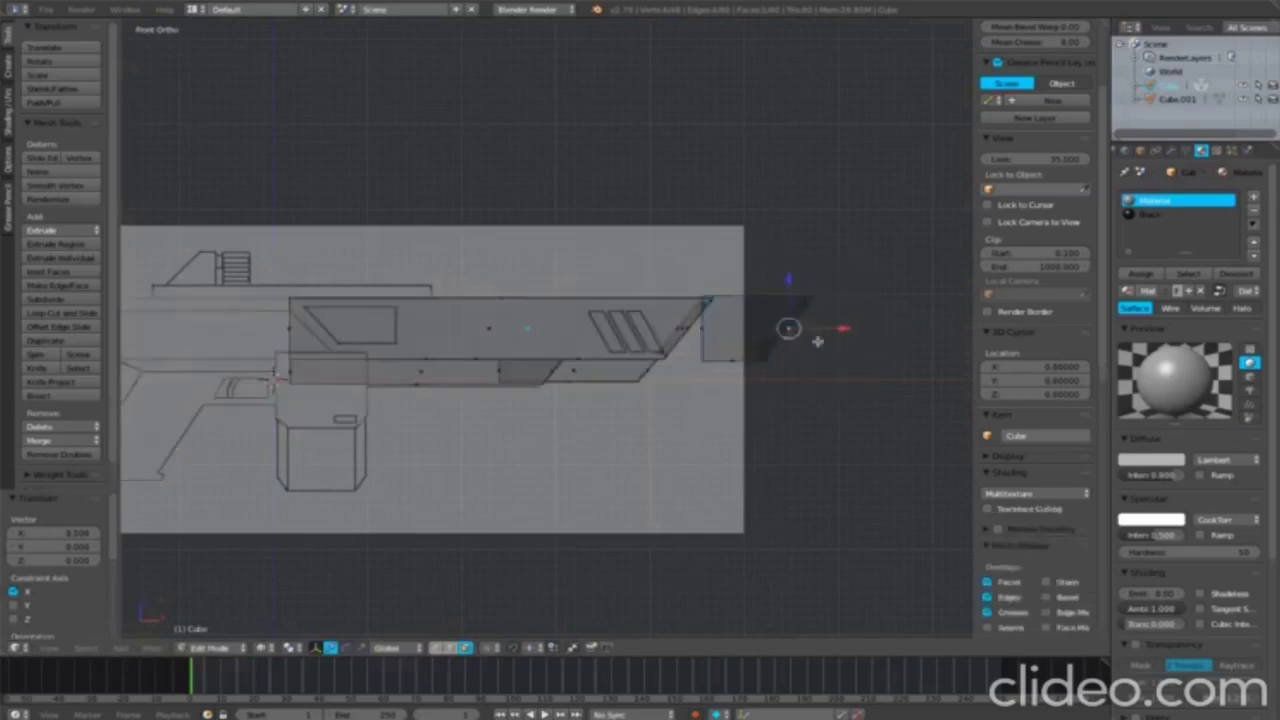
{"action": "middle_click_drag", "start_coordinate": [786, 329], "coordinate": [634, 323]}
{"action": "key", "text": "z"}
{"action": "scroll", "coordinate": [612, 322], "scroll_direction": "up", "scroll_amount": 5}
{"action": "key", "text": "w"}
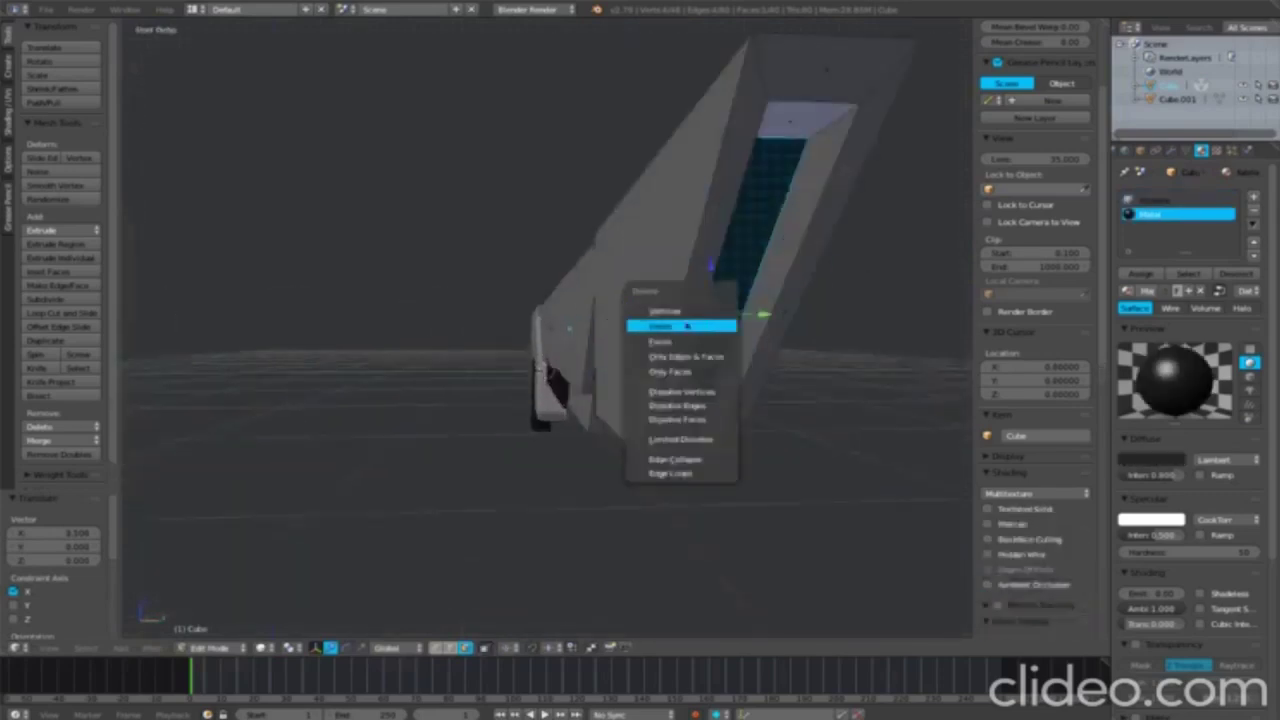
{"action": "left_click", "coordinate": [690, 328]}
{"action": "key", "text": "ctrl+KP_Add"}
{"action": "key", "text": "ctrl+KP_Add"}
{"action": "key", "text": "ctrl+KP_Add"}
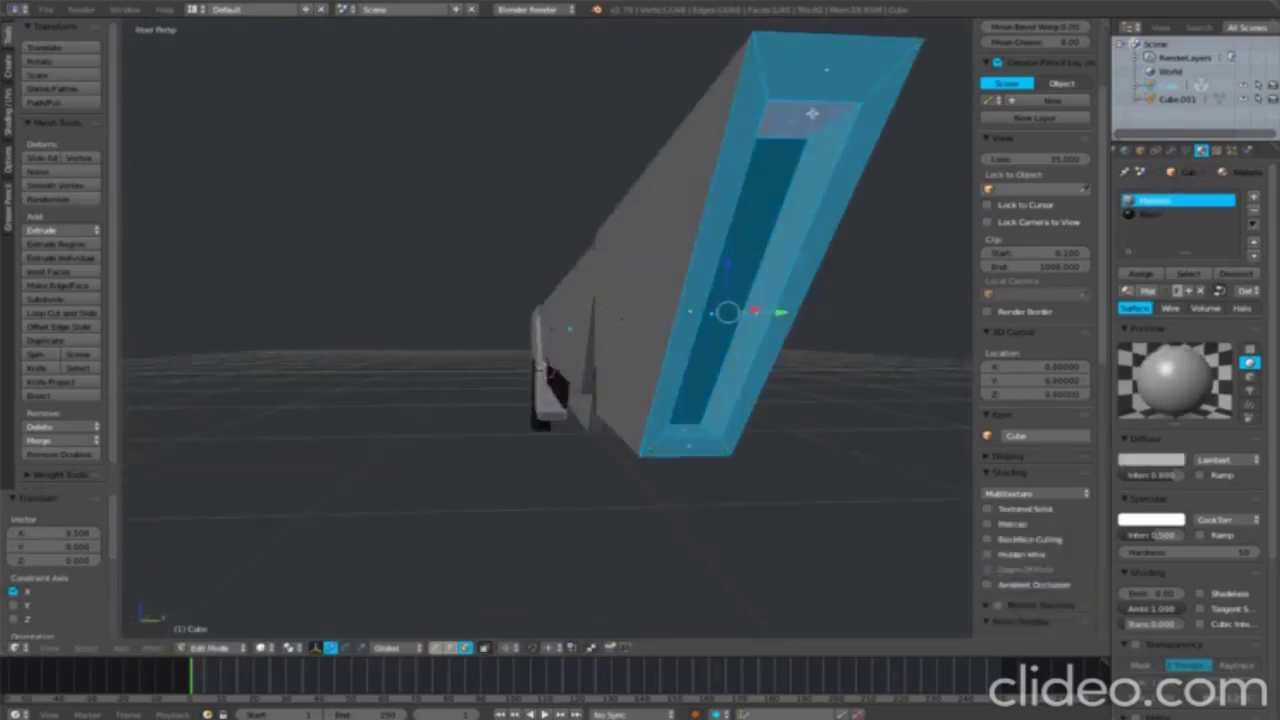
{"action": "key", "text": "x"}
{"action": "left_click", "coordinate": [750, 128]}
{"action": "mouse_move", "coordinate": [606, 413]}
{"action": "middle_mouse_down"}
{"action": "mouse_move", "coordinate": [655, 430]}
{"action": "mouse_move", "coordinate": [720, 400]}
{"action": "mouse_move", "coordinate": [660, 250]}
{"action": "mouse_move", "coordinate": [686, 280]}
{"action": "mouse_move", "coordinate": [535, 352]}
{"action": "middle_mouse_up"}
Step: Slide along X, rotate and Y-scale the side faces joining receiver and barrel
{"action": "right_click", "coordinate": [655, 228]}
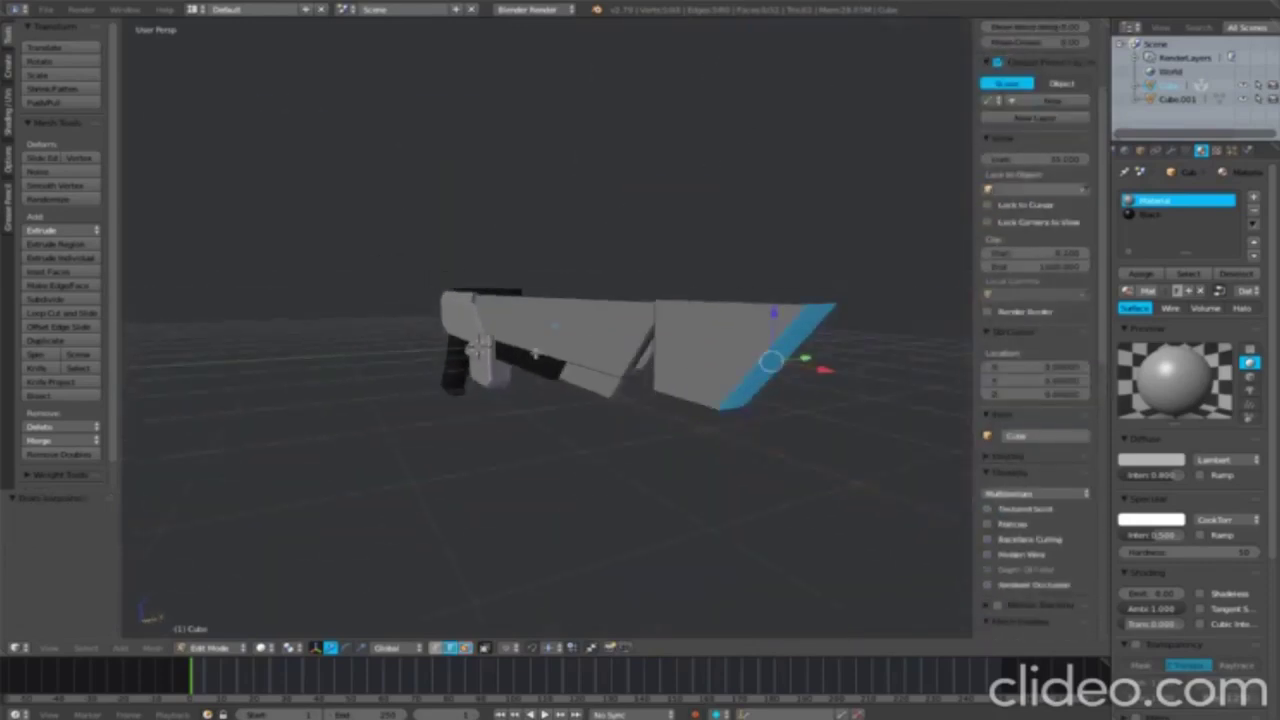
{"action": "right_click", "coordinate": [730, 349]}
{"action": "key", "text": "g"}
{"action": "key", "text": "x"}
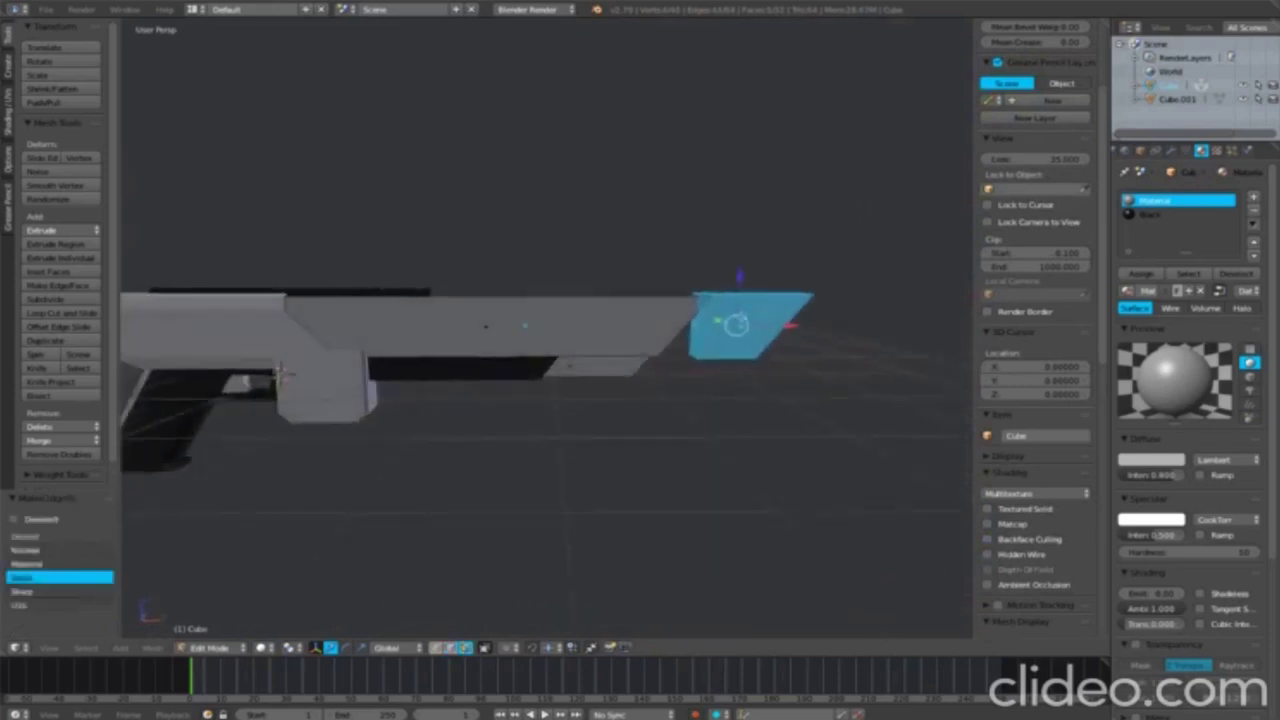
{"action": "left_click", "coordinate": [400, 345]}
{"action": "mouse_move", "coordinate": [400, 345]}
{"action": "middle_mouse_down"}
{"action": "mouse_move", "coordinate": [398, 301]}
{"action": "mouse_move", "coordinate": [543, 233]}
{"action": "middle_mouse_up"}
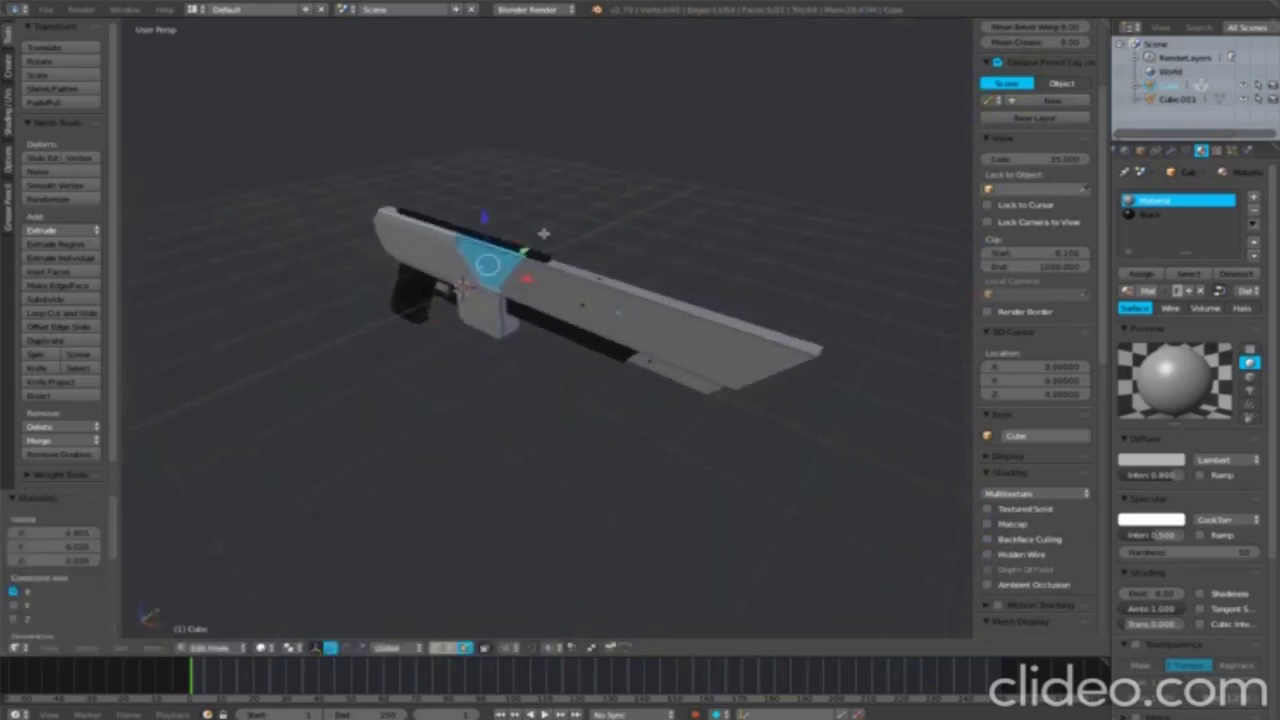
{"action": "key", "text": "Return"}
{"action": "scroll", "coordinate": [542, 233], "scroll_direction": "up", "scroll_amount": 3}
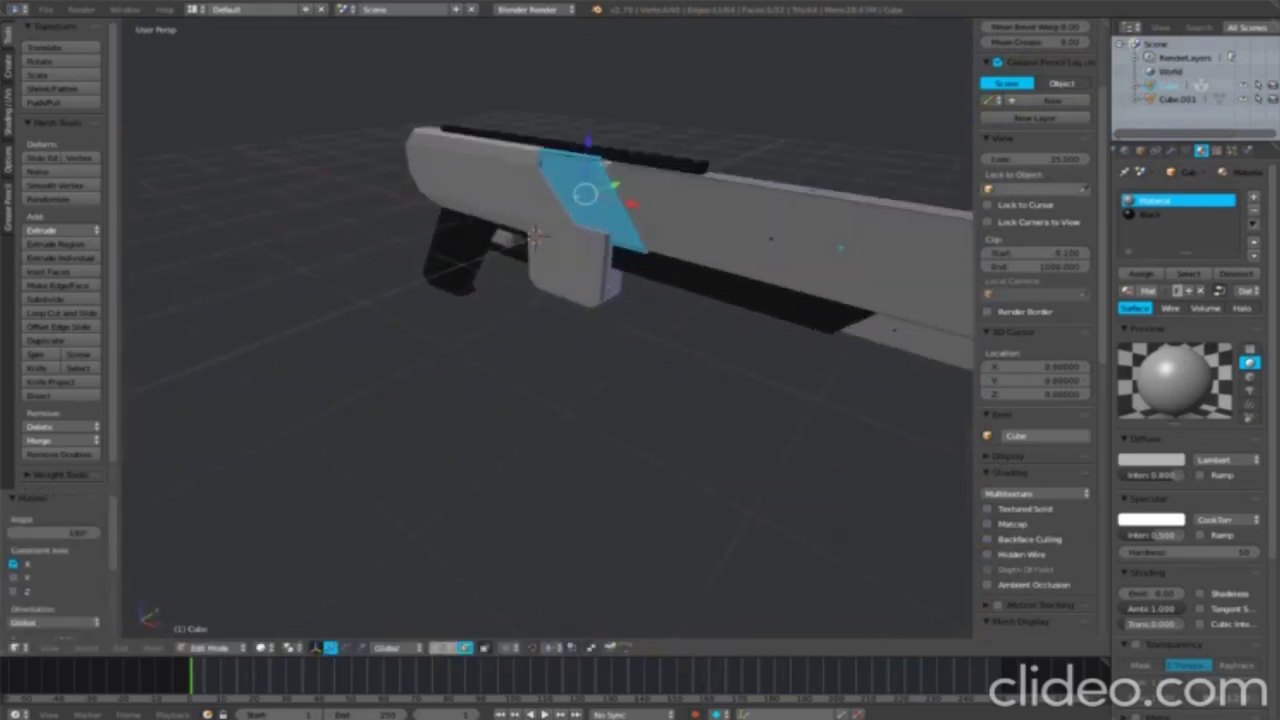
{"action": "mouse_move", "coordinate": [542, 233]}
{"action": "middle_mouse_down"}
{"action": "mouse_move", "coordinate": [600, 220]}
{"action": "mouse_move", "coordinate": [593, 278]}
{"action": "mouse_move", "coordinate": [470, 420]}
{"action": "mouse_move", "coordinate": [418, 591]}
{"action": "middle_mouse_up"}
{"action": "scroll", "coordinate": [600, 220], "scroll_direction": "up", "scroll_amount": 3}
{"action": "left_click", "coordinate": [612, 274]}
Step: Bevel the barrel's top edge and sink the bevelled strip slightly to form a recessed seam
{"action": "middle_click_drag", "start_coordinate": [597, 607], "coordinate": [493, 285]}
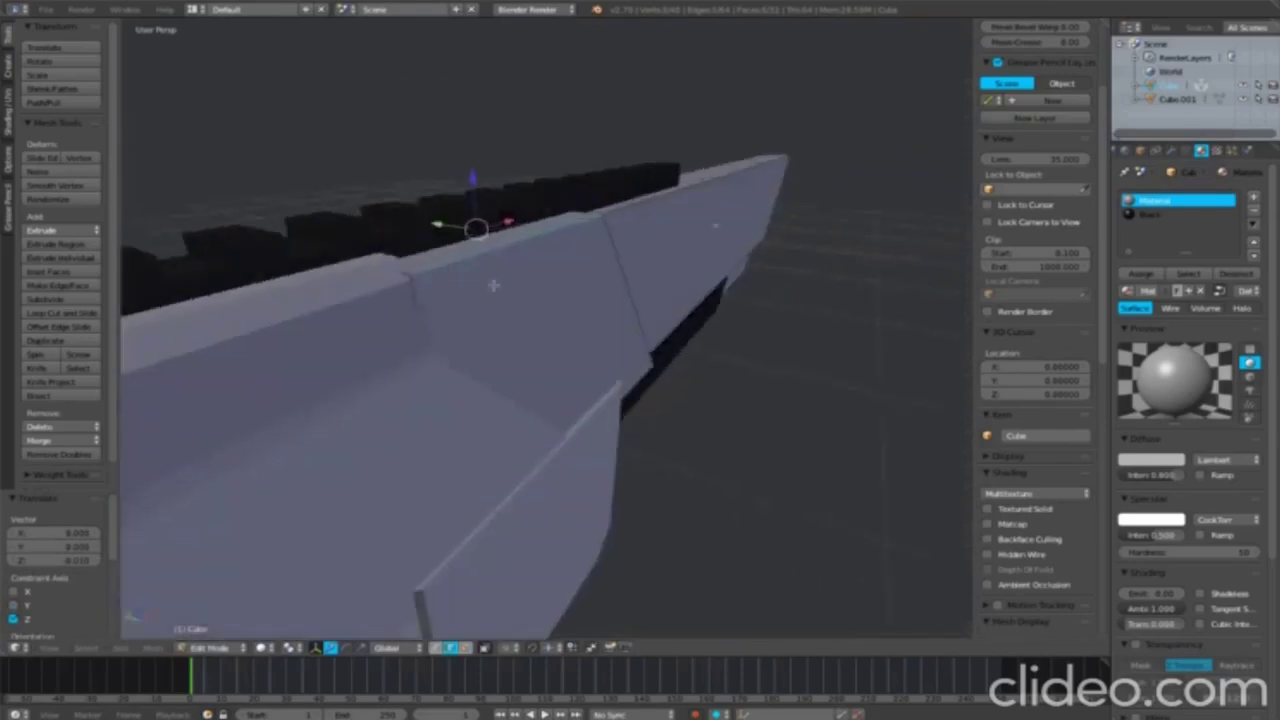
{"action": "left_click", "coordinate": [648, 297]}
{"action": "middle_click_drag", "start_coordinate": [648, 297], "coordinate": [565, 296]}
{"action": "left_click_drag", "start_coordinate": [604, 205], "coordinate": [606, 210]}
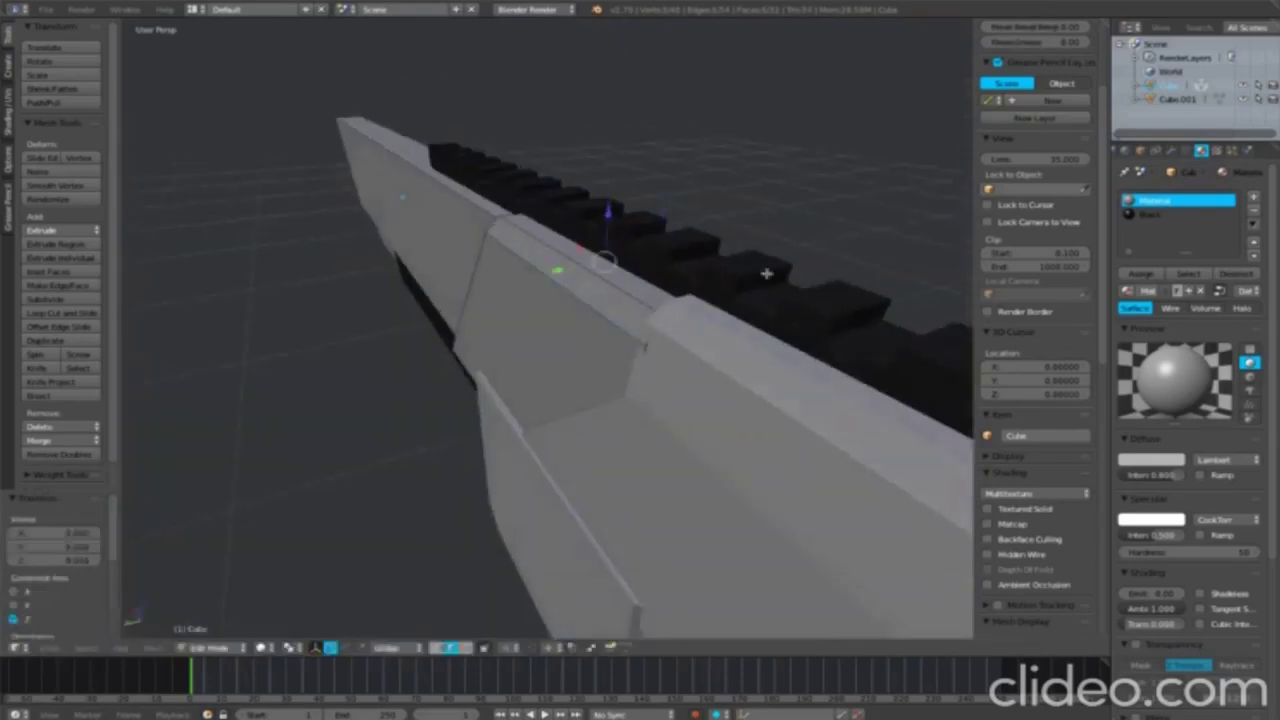
{"action": "left_click", "coordinate": [749, 268]}
{"action": "mouse_move", "coordinate": [749, 268]}
{"action": "middle_mouse_down"}
{"action": "mouse_move", "coordinate": [540, 249]}
{"action": "mouse_move", "coordinate": [481, 388]}
{"action": "middle_mouse_up"}
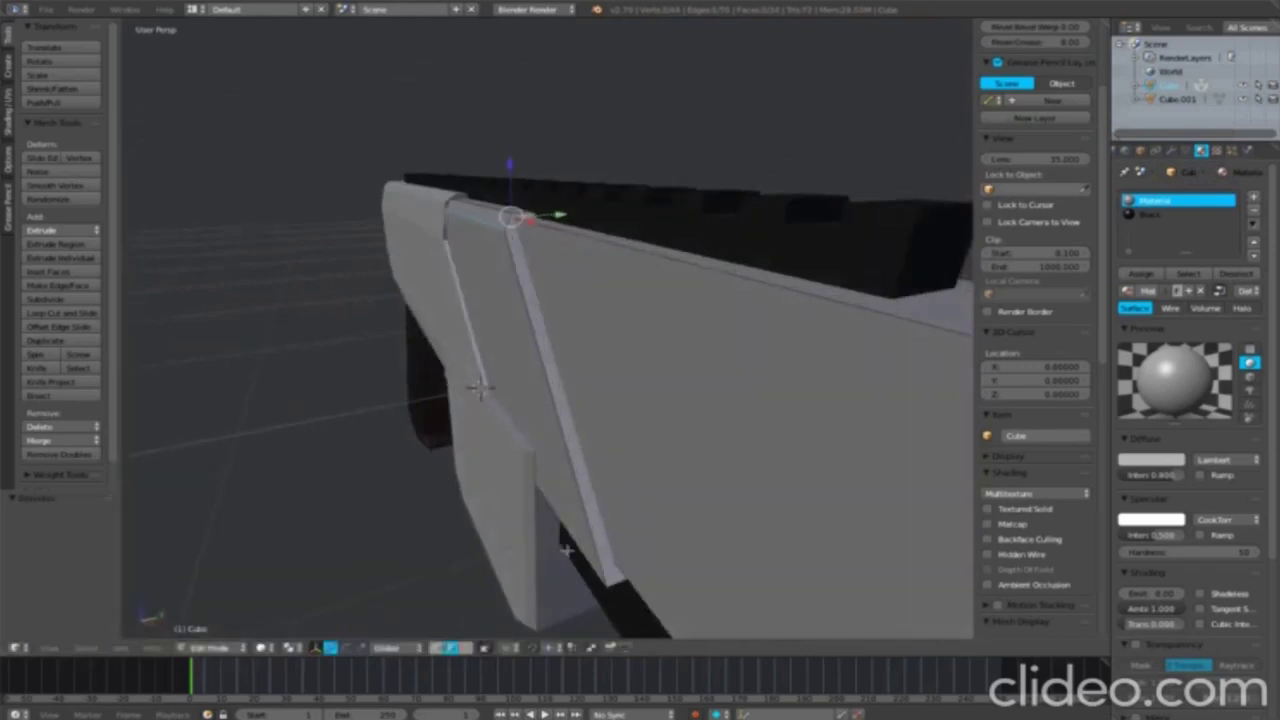
{"action": "mouse_move", "coordinate": [565, 550]}
{"action": "middle_mouse_down"}
{"action": "mouse_move", "coordinate": [663, 503]}
{"action": "mouse_move", "coordinate": [648, 450]}
{"action": "mouse_move", "coordinate": [729, 423]}
{"action": "mouse_move", "coordinate": [598, 422]}
{"action": "middle_mouse_up"}
Step: Return to object mode, check the whole rifle in front orthographic view, then choose a File menu entry
{"action": "mouse_move", "coordinate": [380, 247]}
{"action": "middle_mouse_down"}
{"action": "mouse_move", "coordinate": [428, 329]}
{"action": "mouse_move", "coordinate": [706, 245]}
{"action": "mouse_move", "coordinate": [466, 297]}
{"action": "middle_mouse_up"}
{"action": "key", "text": "Tab"}
{"action": "scroll", "coordinate": [397, 272], "scroll_direction": "down", "scroll_amount": 3}
{"action": "mouse_move", "coordinate": [397, 272]}
{"action": "middle_mouse_down"}
{"action": "mouse_move", "coordinate": [337, 280]}
{"action": "mouse_move", "coordinate": [543, 271]}
{"action": "mouse_move", "coordinate": [521, 291]}
{"action": "mouse_move", "coordinate": [623, 331]}
{"action": "middle_mouse_up"}
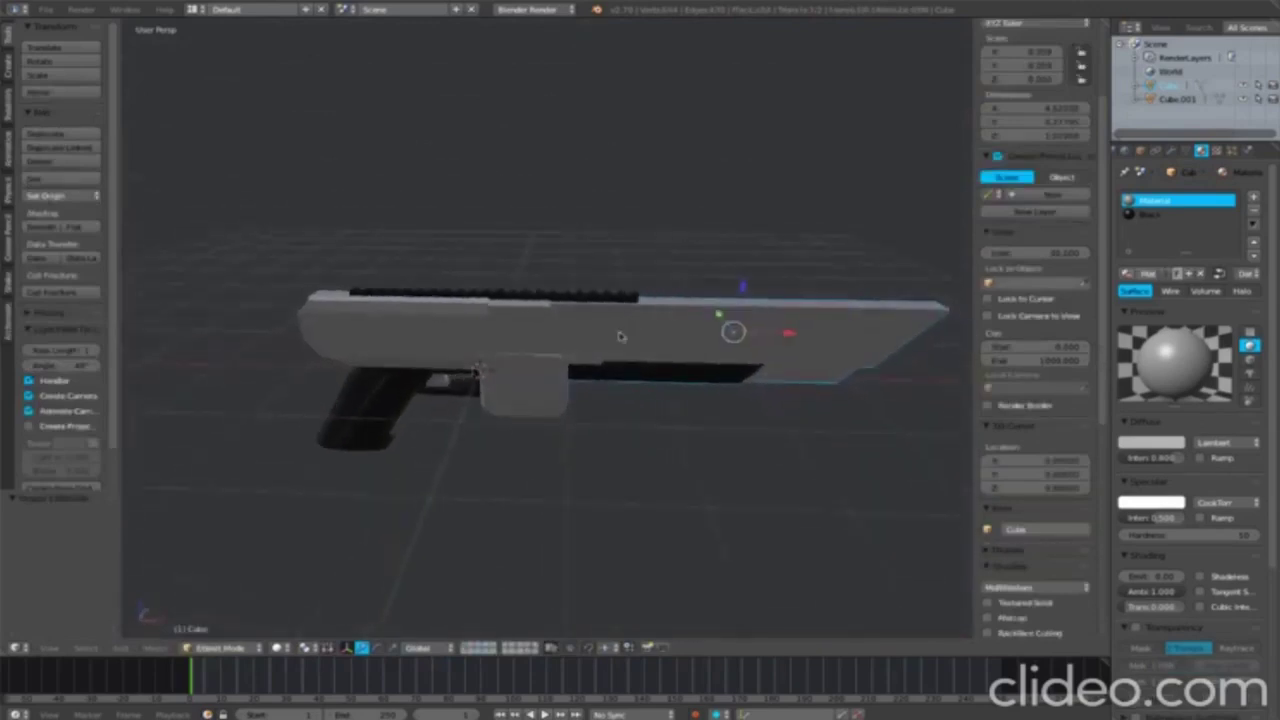
{"action": "key", "text": "KP_5"}
{"action": "key", "text": "ctrl+KP_1"}
{"action": "scroll", "coordinate": [687, 407], "scroll_direction": "up", "scroll_amount": 3}
{"action": "key", "text": "Tab"}
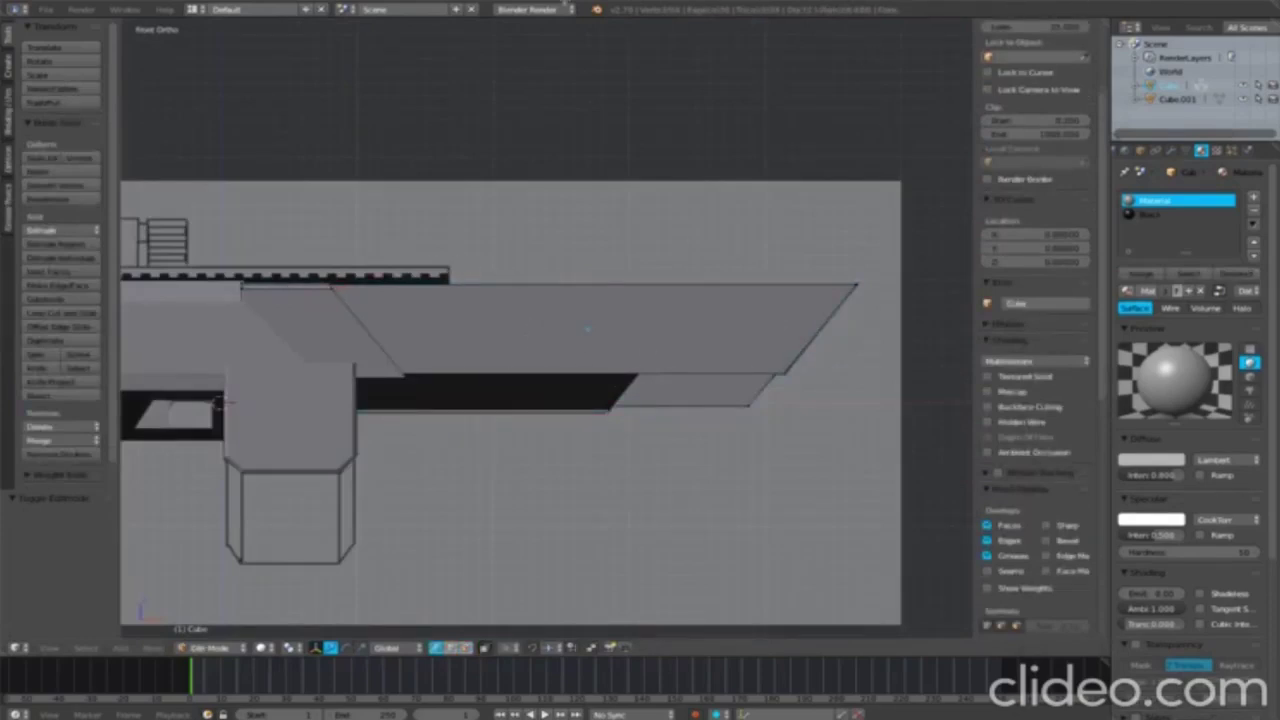
{"action": "left_click", "coordinate": [45, 9]}
{"action": "left_click", "coordinate": [80, 125]}
Step: Orbit around the finished rifle and switch to a side view
{"action": "mouse_move", "coordinate": [937, 410]}
{"action": "middle_mouse_down"}
{"action": "mouse_move", "coordinate": [1006, 380]}
{"action": "mouse_move", "coordinate": [851, 408]}
{"action": "mouse_move", "coordinate": [700, 406]}
{"action": "mouse_move", "coordinate": [720, 477]}
{"action": "mouse_move", "coordinate": [691, 451]}
{"action": "mouse_move", "coordinate": [892, 444]}
{"action": "middle_mouse_up"}
{"action": "scroll", "coordinate": [698, 457], "scroll_direction": "down", "scroll_amount": 3}
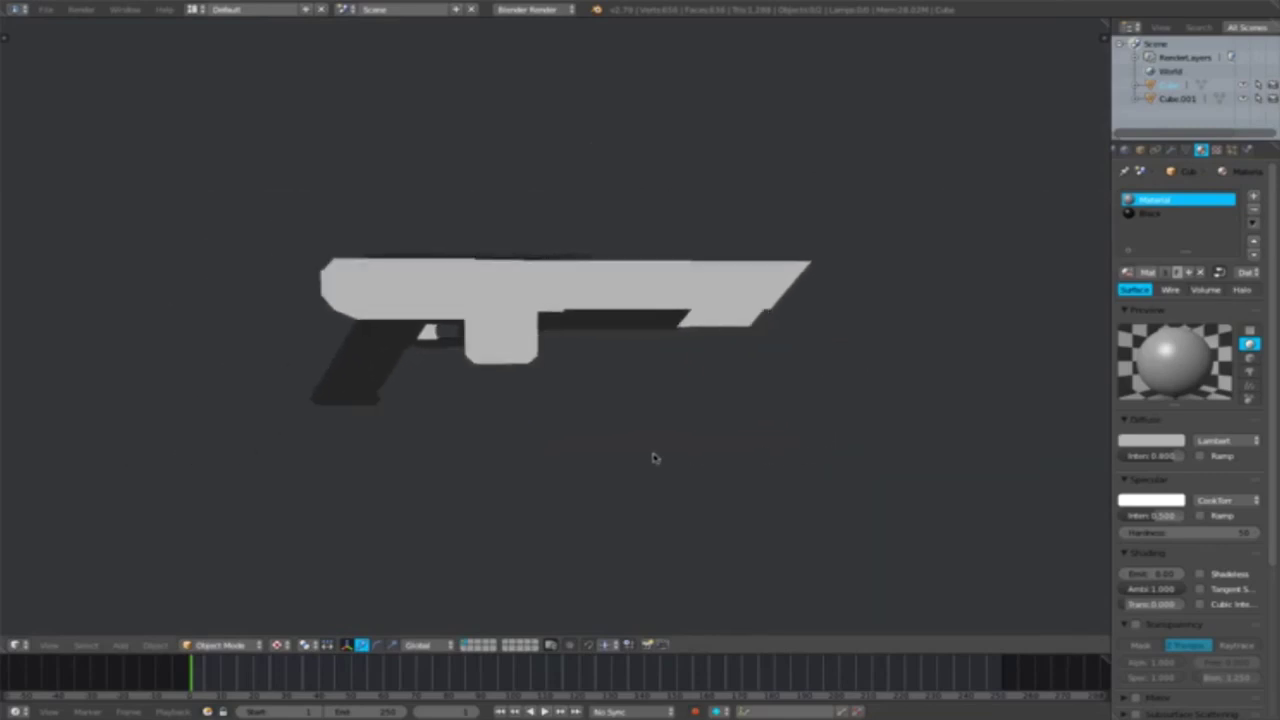
{"action": "mouse_move", "coordinate": [620, 458]}
{"action": "middle_mouse_down"}
{"action": "mouse_move", "coordinate": [697, 457]}
{"action": "mouse_move", "coordinate": [580, 463]}
{"action": "mouse_move", "coordinate": [689, 454]}
{"action": "mouse_move", "coordinate": [587, 441]}
{"action": "mouse_move", "coordinate": [677, 413]}
{"action": "middle_mouse_up"}
{"action": "key", "text": "q"}
{"action": "left_click", "coordinate": [663, 474]}
Step: Turn the rifle to a three-quarter angle and apply flatter, brighter shading
{"action": "middle_click_drag", "start_coordinate": [823, 434], "coordinate": [864, 433]}
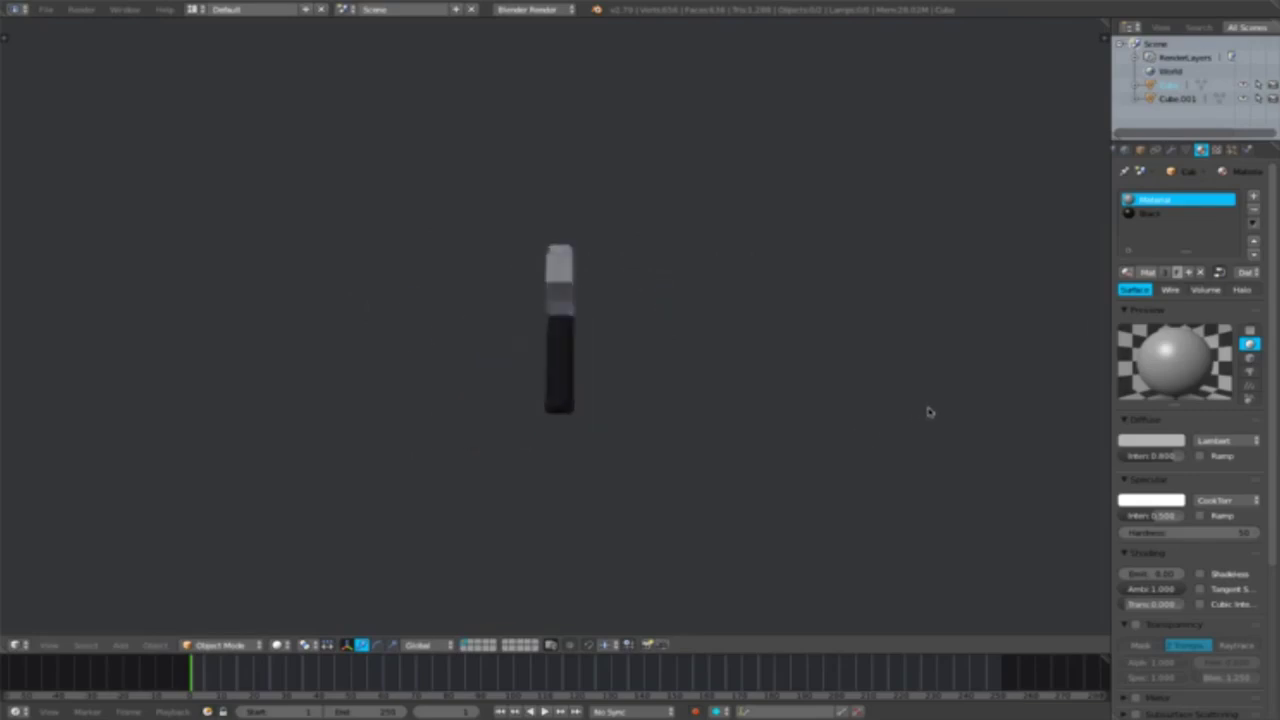
{"action": "middle_click_drag", "start_coordinate": [979, 417], "coordinate": [826, 427]}
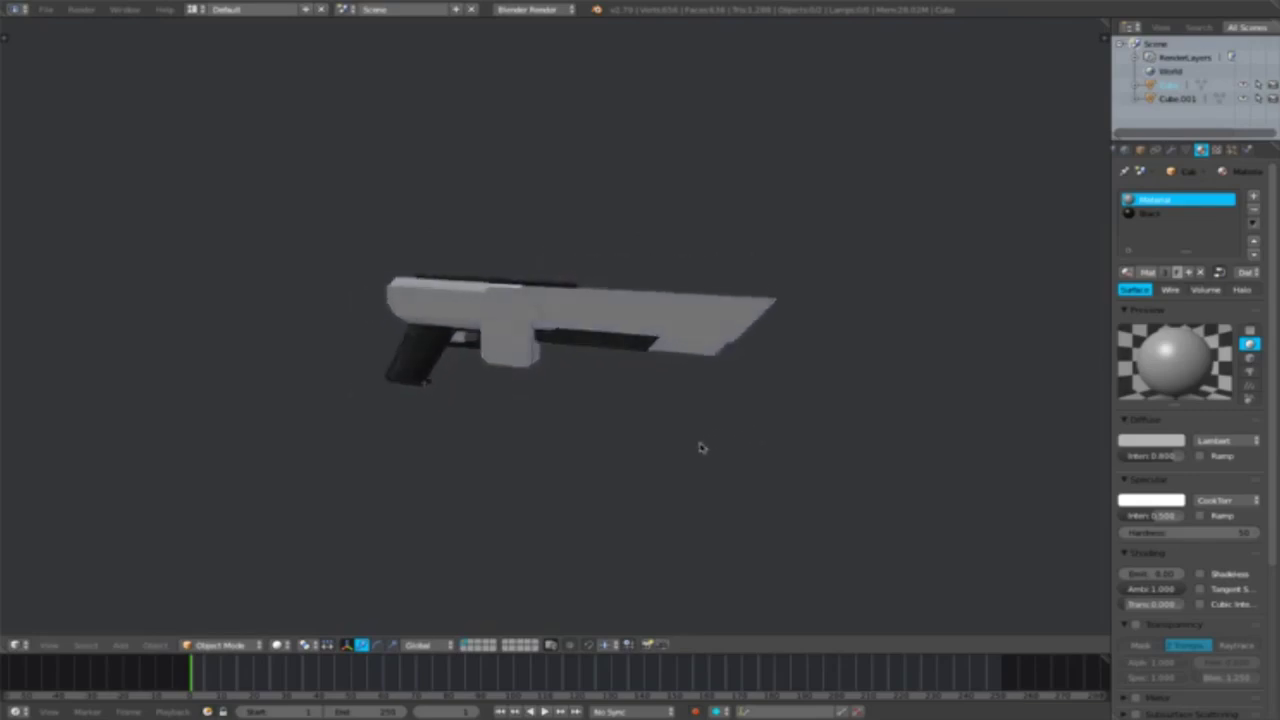
{"action": "key", "text": "z"}
{"action": "left_click", "coordinate": [712, 345]}
{"action": "mouse_move", "coordinate": [687, 396]}
{"action": "middle_mouse_down"}
{"action": "mouse_move", "coordinate": [626, 346]}
{"action": "mouse_move", "coordinate": [631, 326]}
{"action": "mouse_move", "coordinate": [689, 375]}
{"action": "middle_mouse_up"}
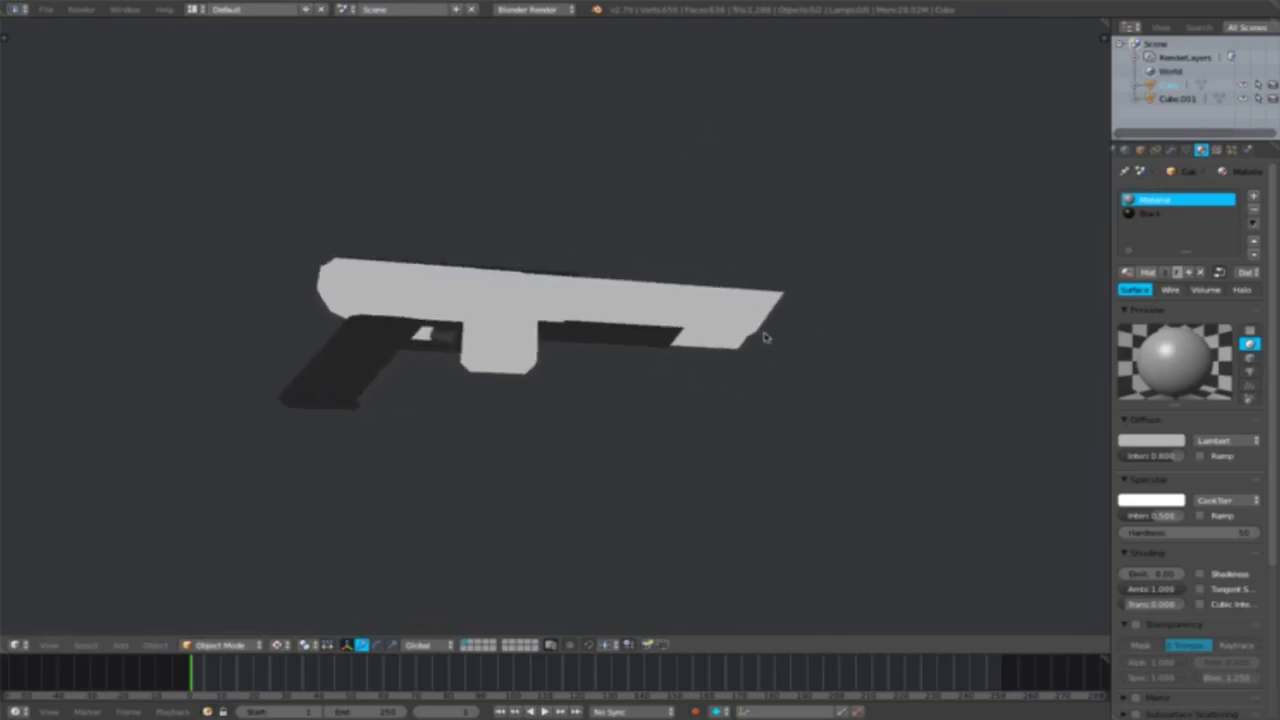